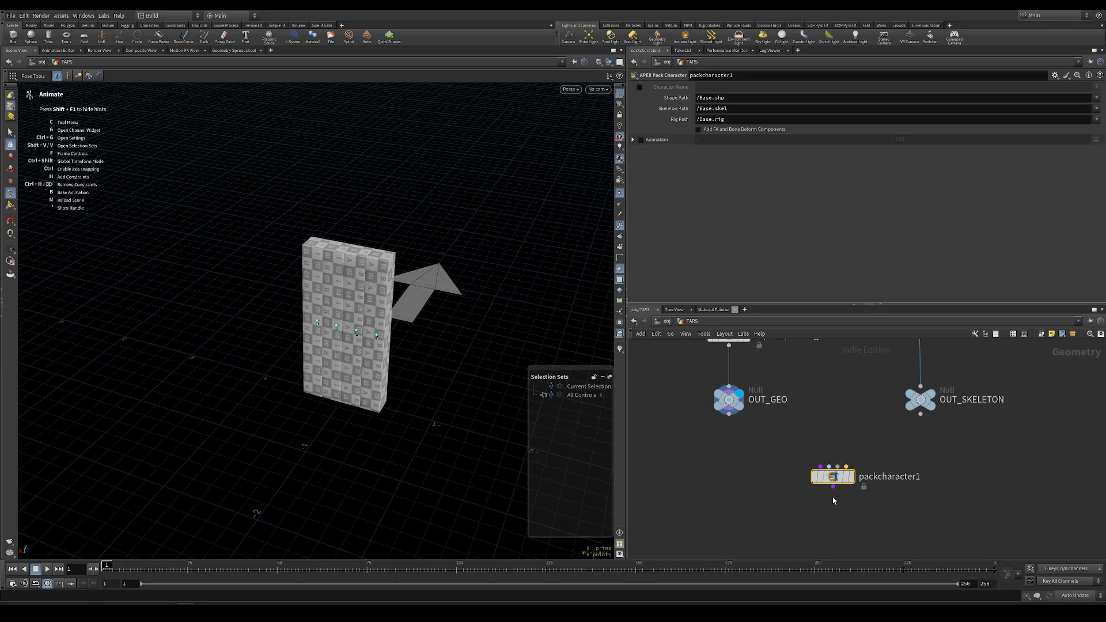
- Connect OUT_GEO to the pack character's shape input and OUT_SKELETON to its capture pose input, and display packcharacter1
mouse_move(835, 477)
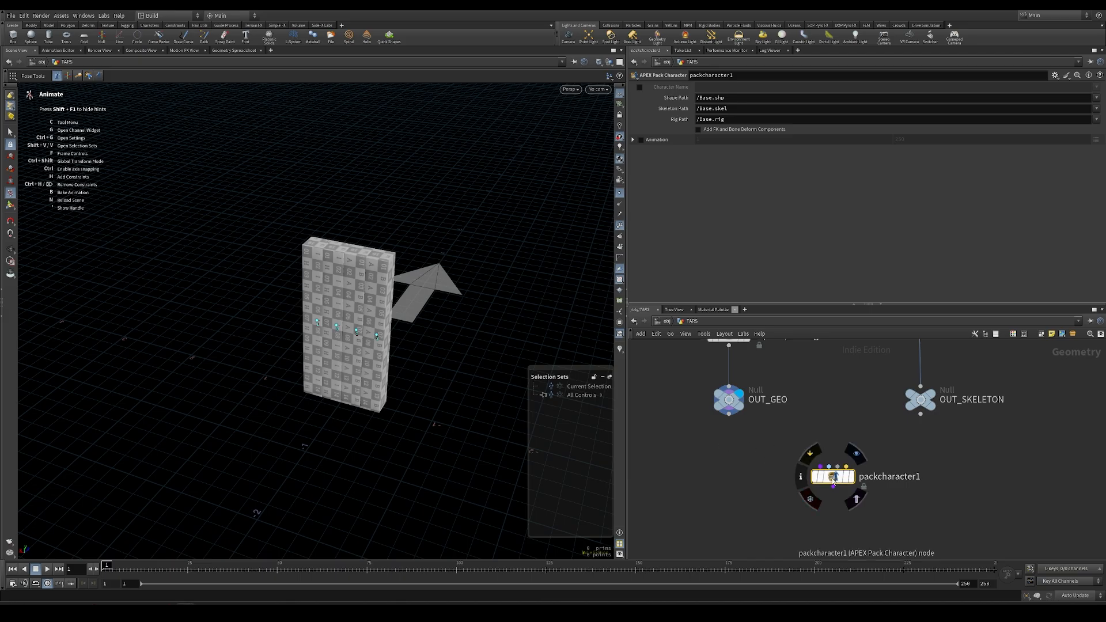
drag(729, 414, 829, 467)
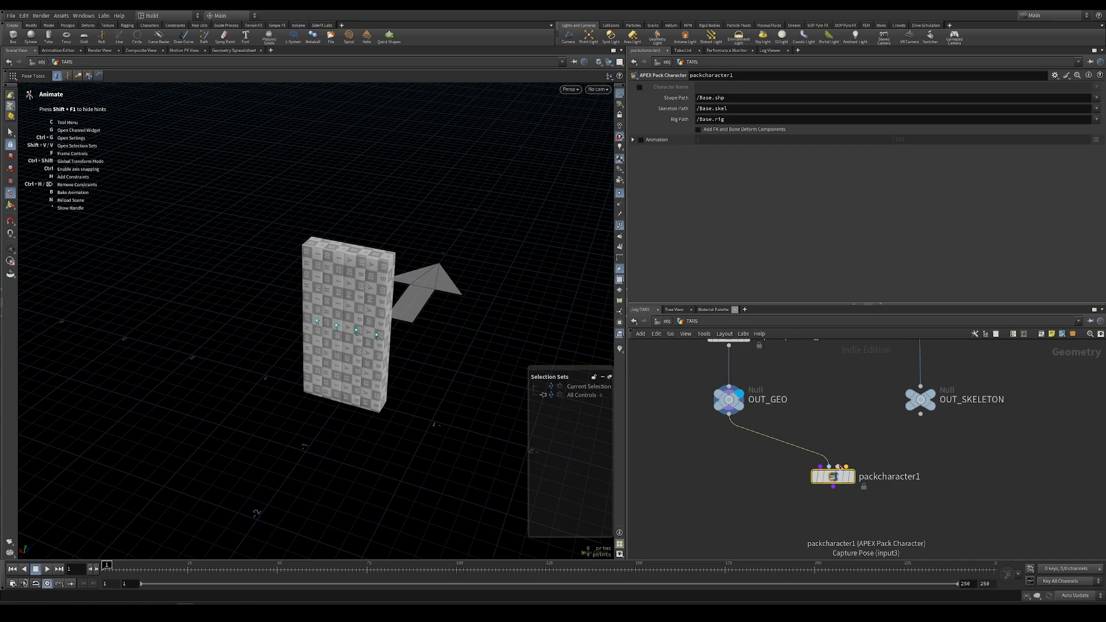
click(838, 467)
click(921, 416)
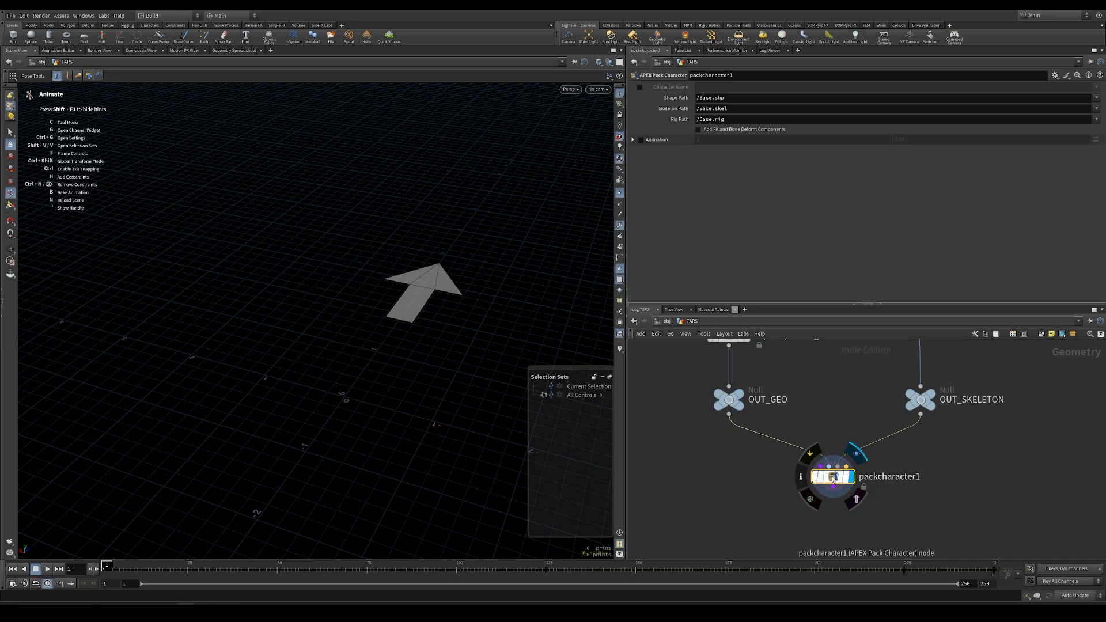
alt+middle_drag(423, 344, 406, 298)
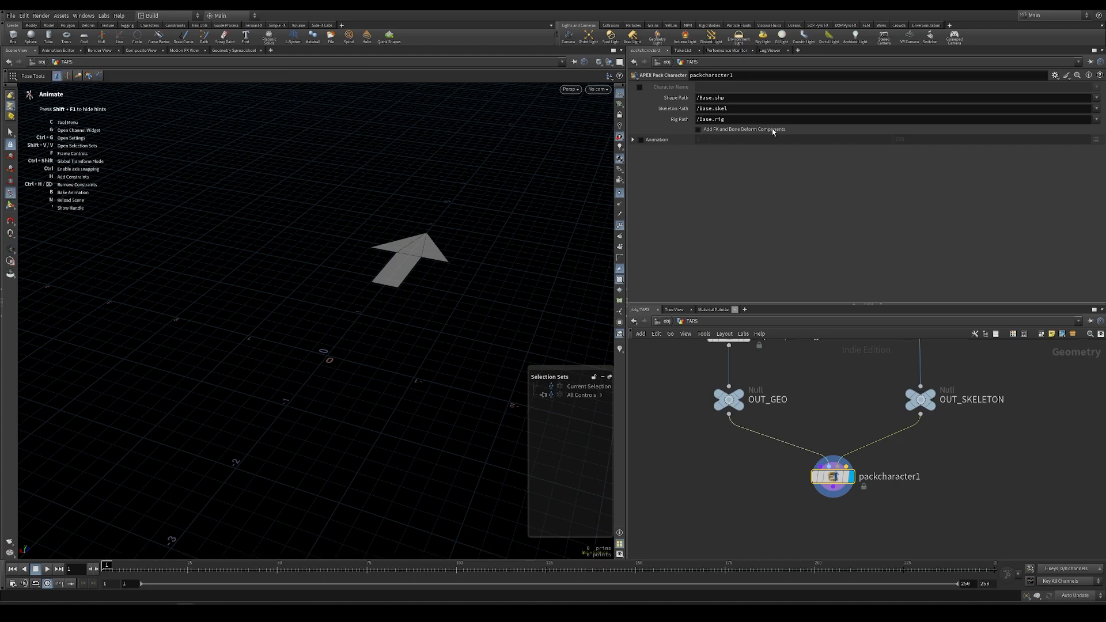
- Enable Add FK and Bone Deform Components on the packcharacter1 node
click(707, 130)
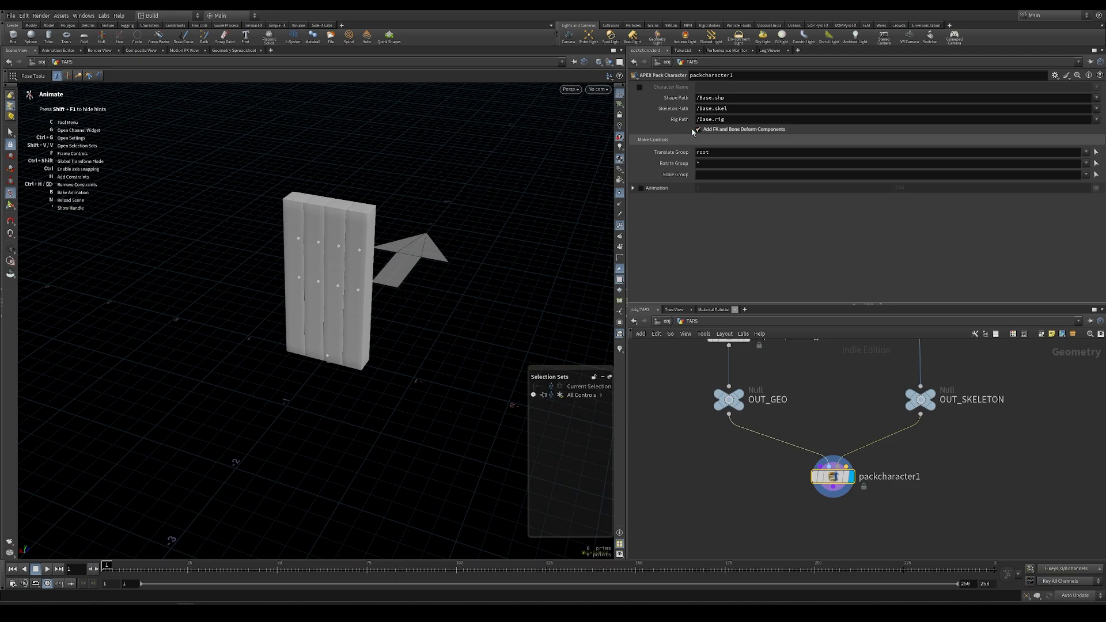
scroll(386, 277, up, 5)
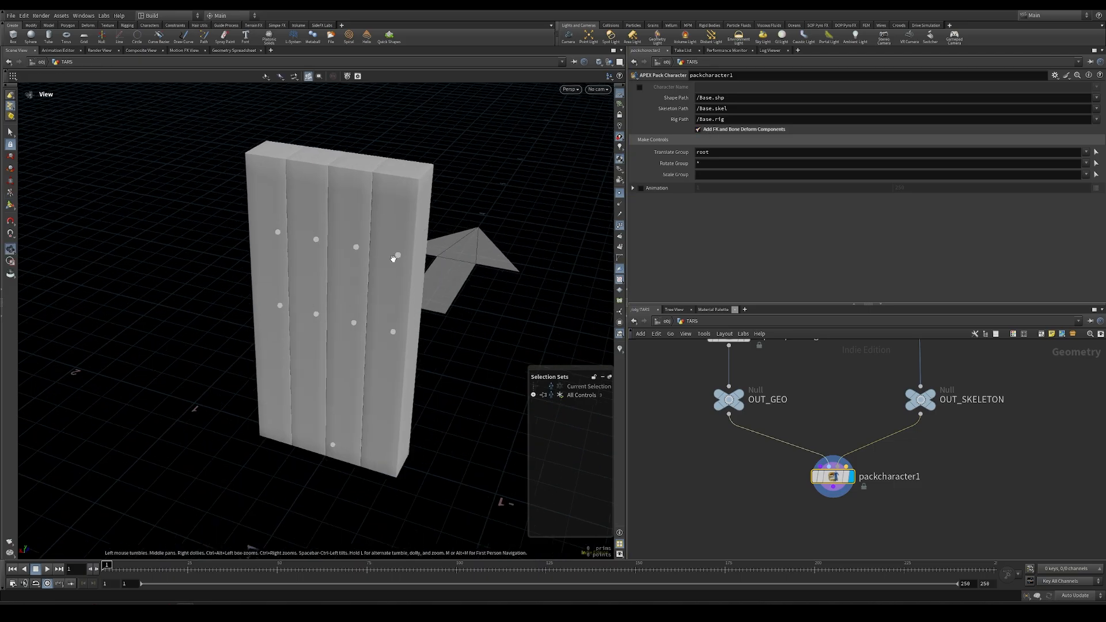
scroll(365, 322, down, 4)
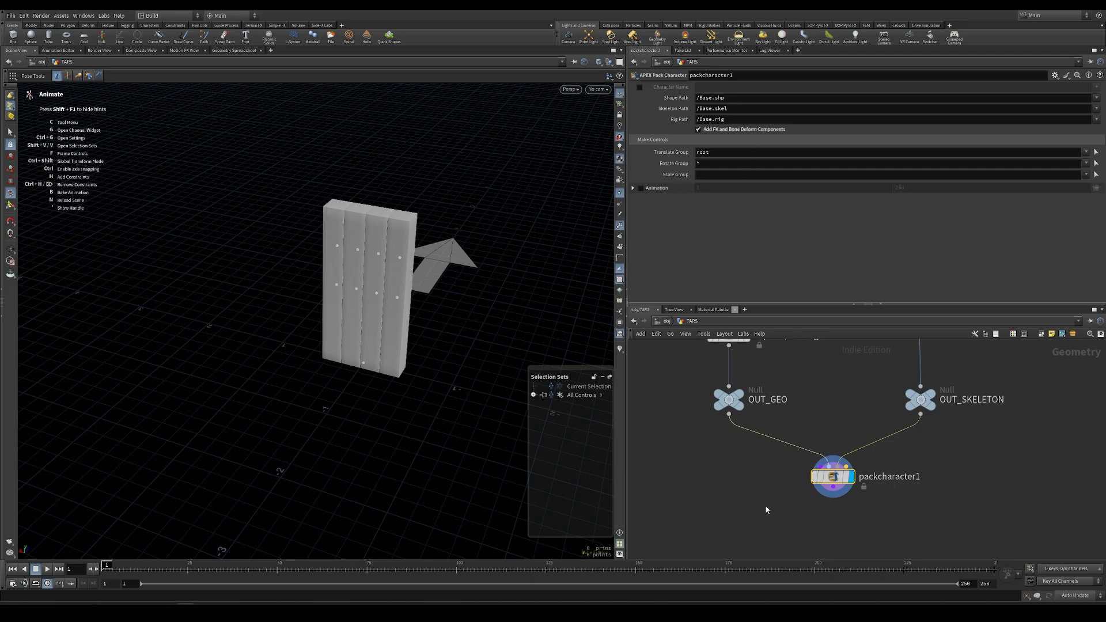
- Add an APEX AutoRig Builder node below packcharacter1, connect it to that node's output, and display it
middle_drag(766, 510, 760, 438)
click(827, 473)
key(Tab)
text(auto)
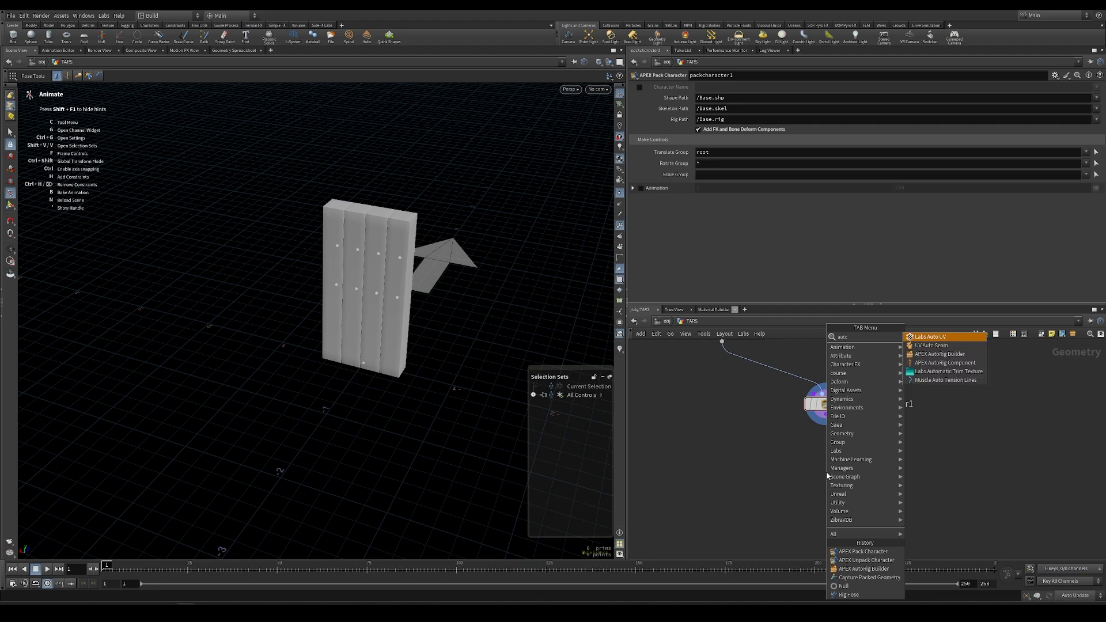
click(971, 355)
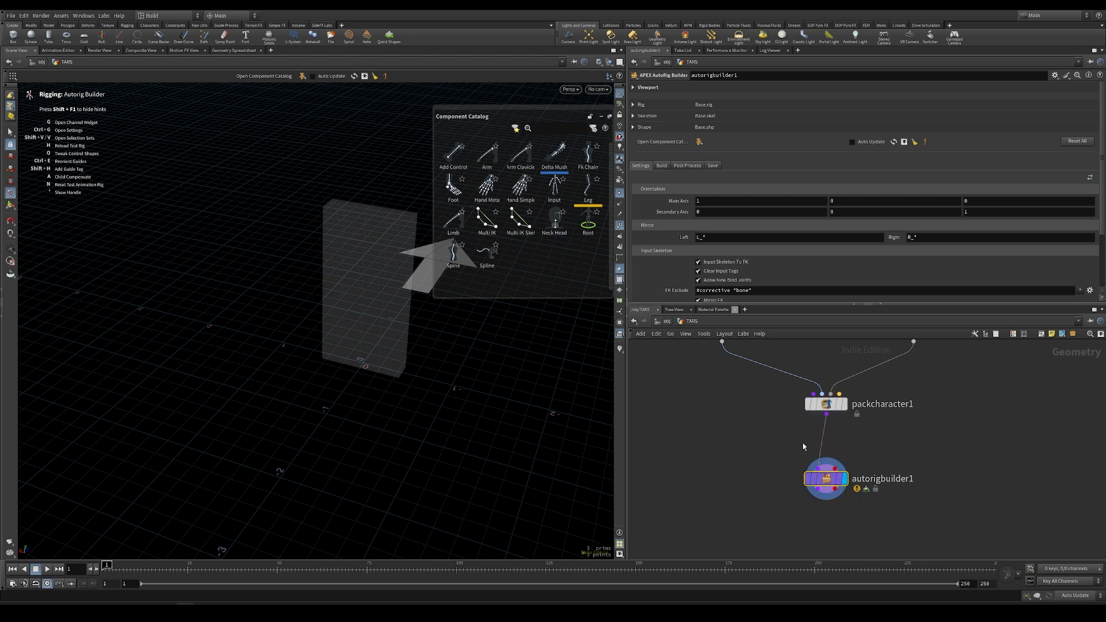
- Enable Auto Update on the autorig builder so the preview character is shown beside the guide skeleton
alt+right_drag(484, 353, 398, 345)
alt+middle_drag(399, 345, 319, 318)
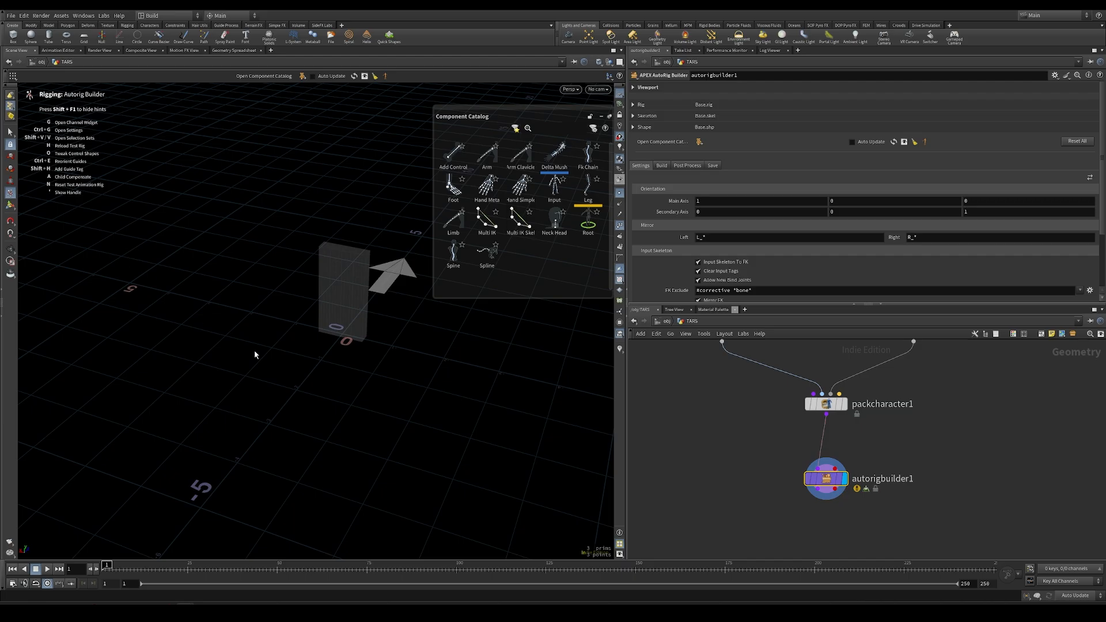
alt+middle_drag(479, 395, 462, 418)
click(851, 143)
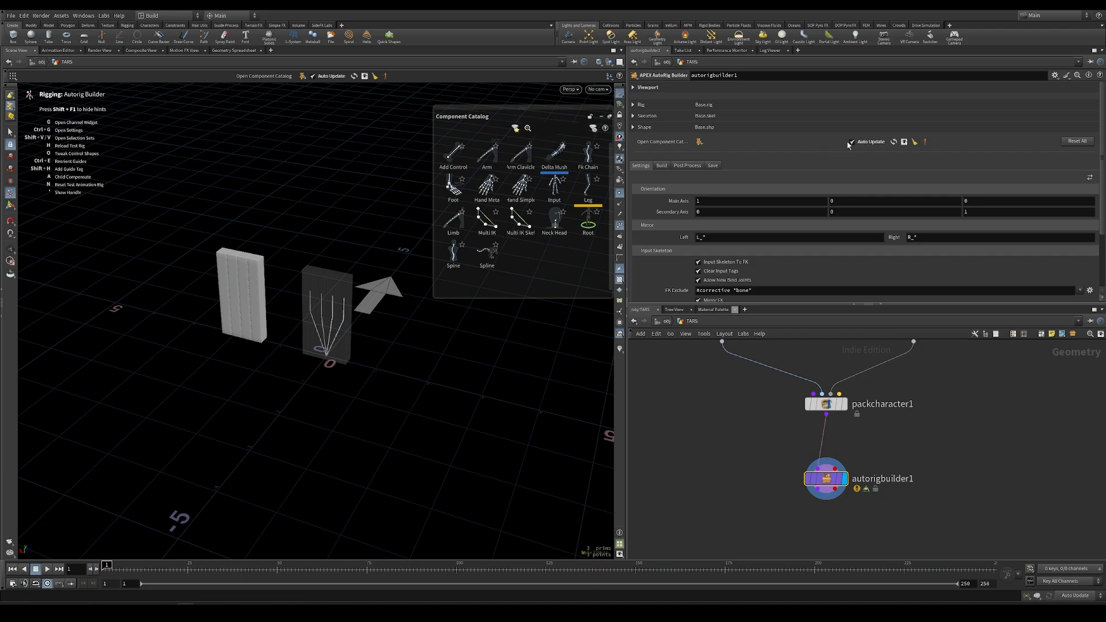
alt+right_drag(440, 351, 482, 326)
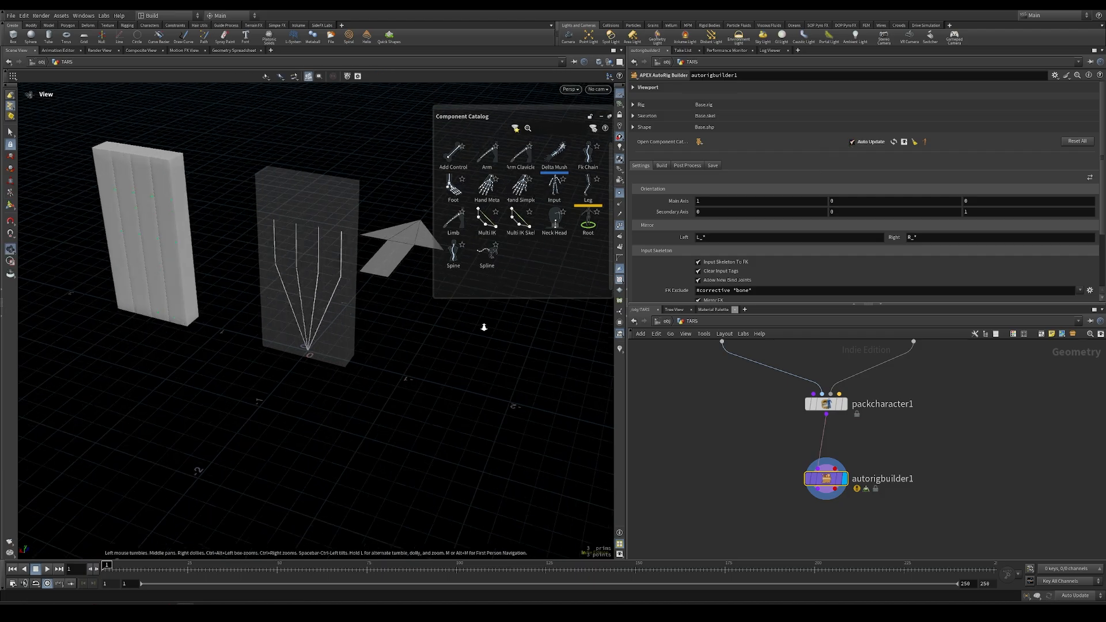
alt+drag(481, 326, 373, 329)
alt+middle_drag(372, 329, 457, 395)
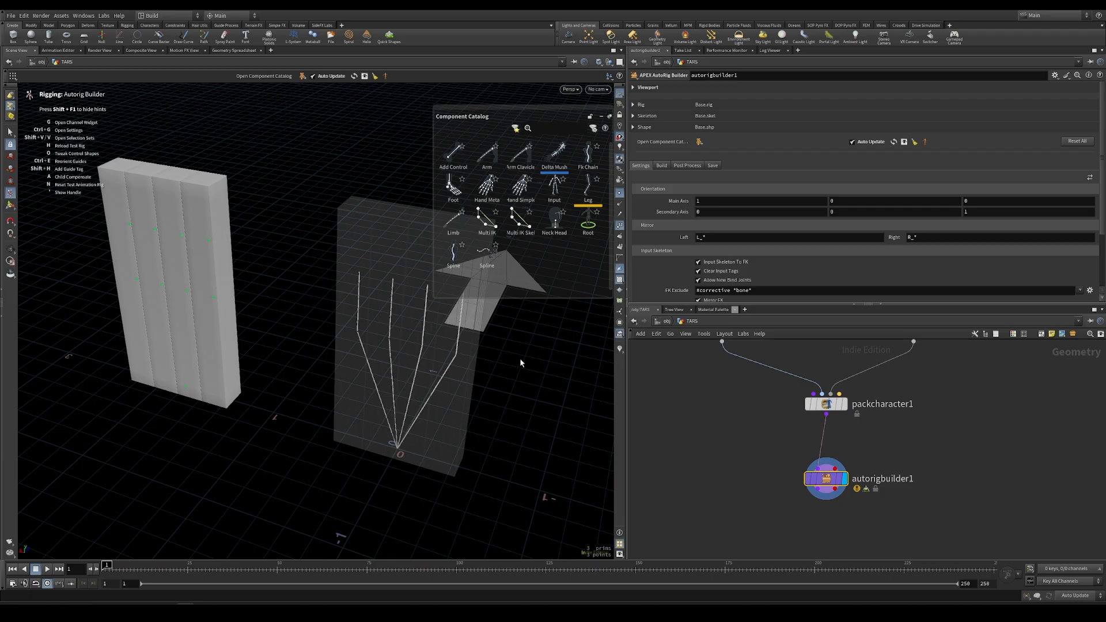
- Switch the 3D viewport from the dark background to the light colour scheme
key(d)
click(402, 281)
click(403, 291)
click(643, 255)
alt+middle_drag(355, 299, 282, 314)
alt+right_click(280, 314)
click(233, 292)
alt+drag(234, 293, 288, 299)
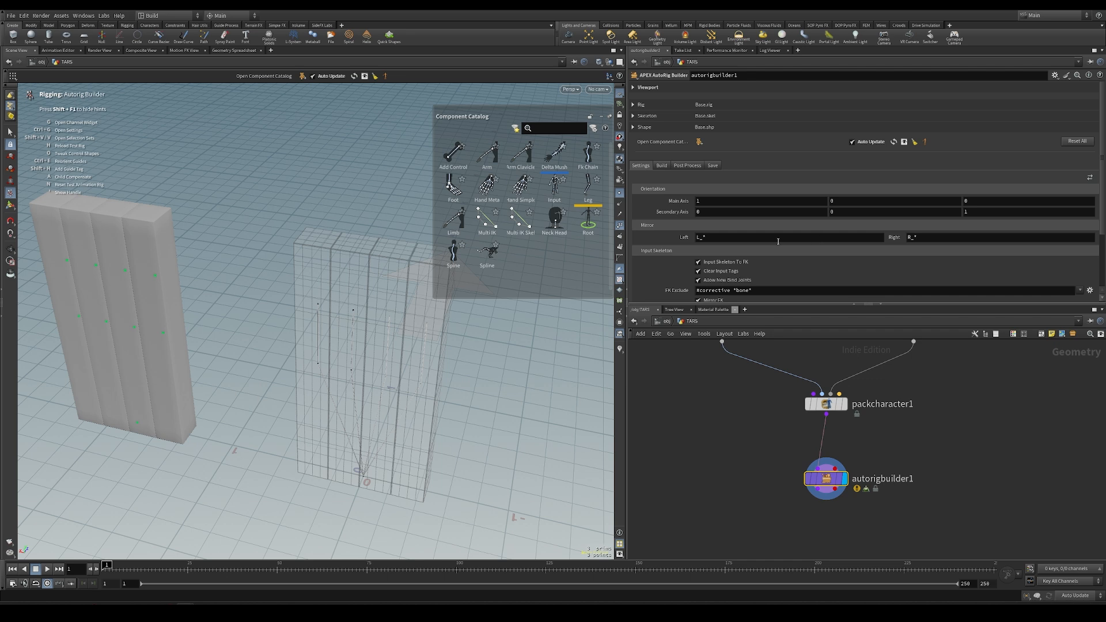
- Set the autorig builder's main orientation axis to 0, 1, 0
drag(700, 242, 691, 237)
key(BackSpace)
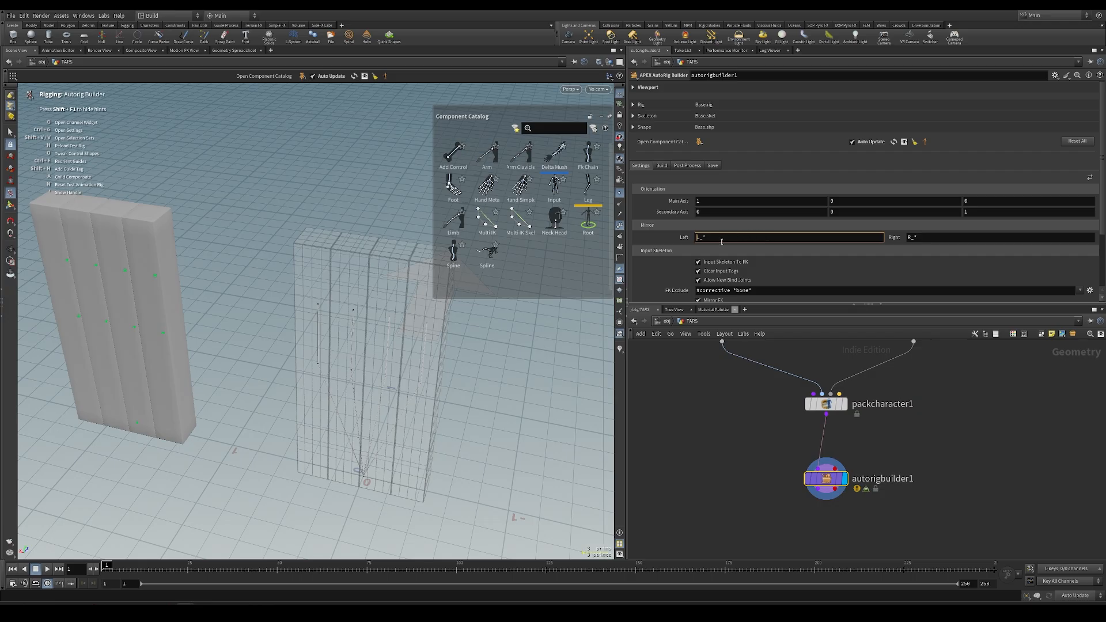
click(750, 201)
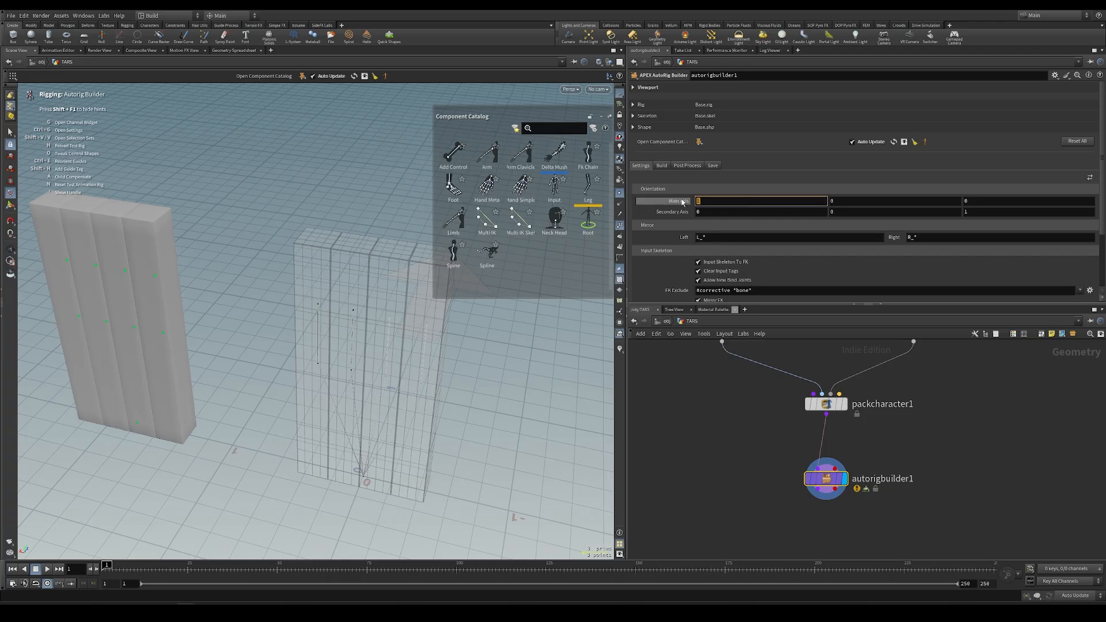
mouse_move(683, 202)
text(0)
key(Tab)
text(1)
key(Return)
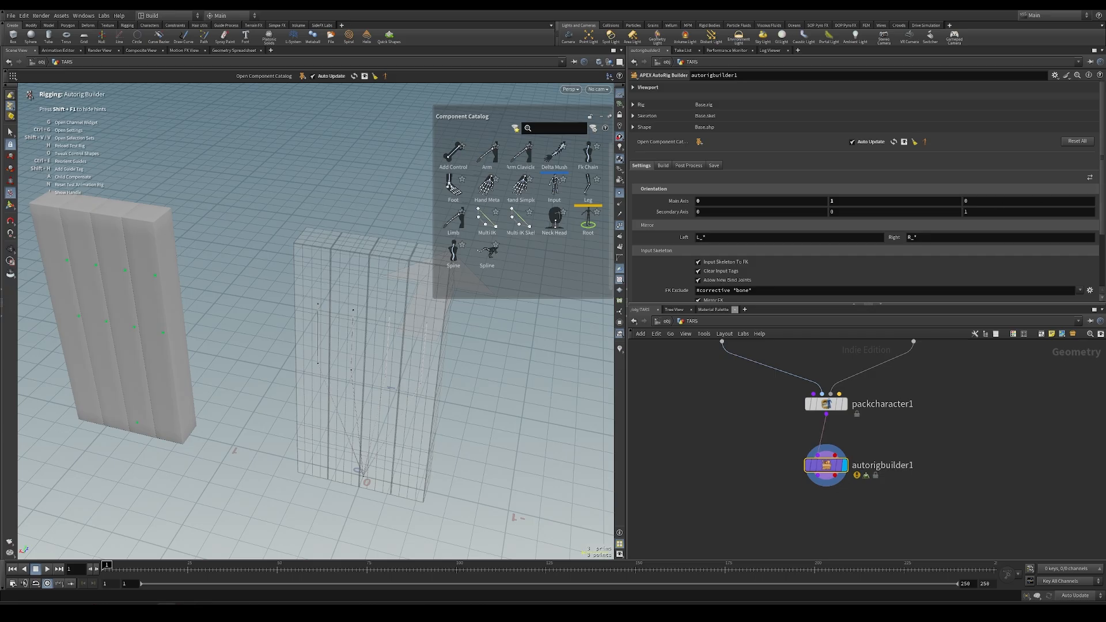
- Review the autorig builder's node information and assign a Root component named root to the skeleton's base joint
middle_click(827, 466)
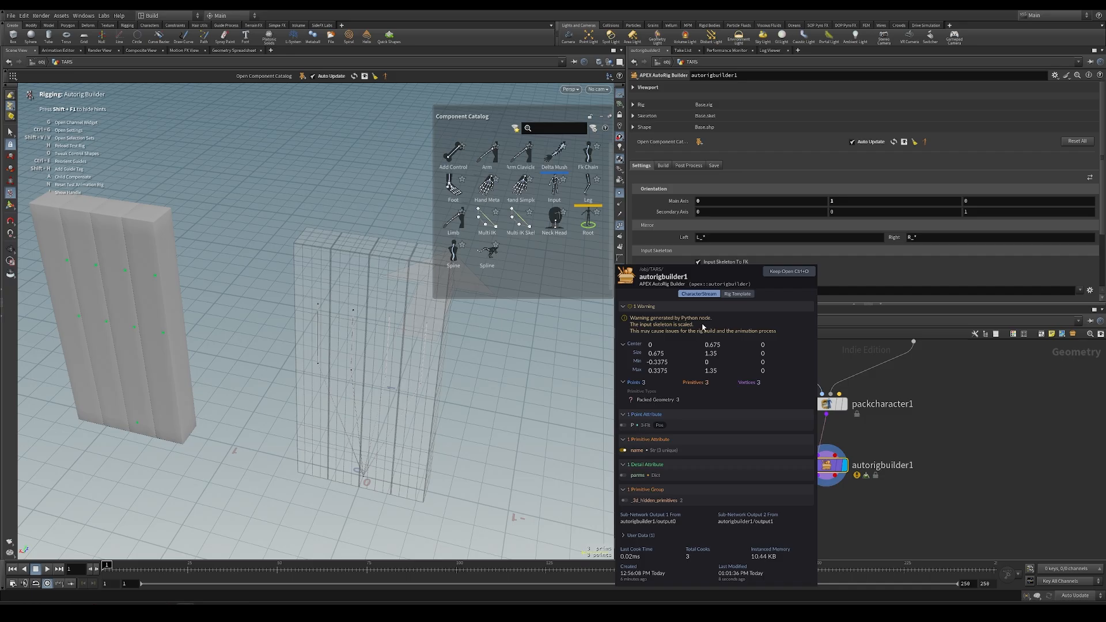
mouse_move(830, 471)
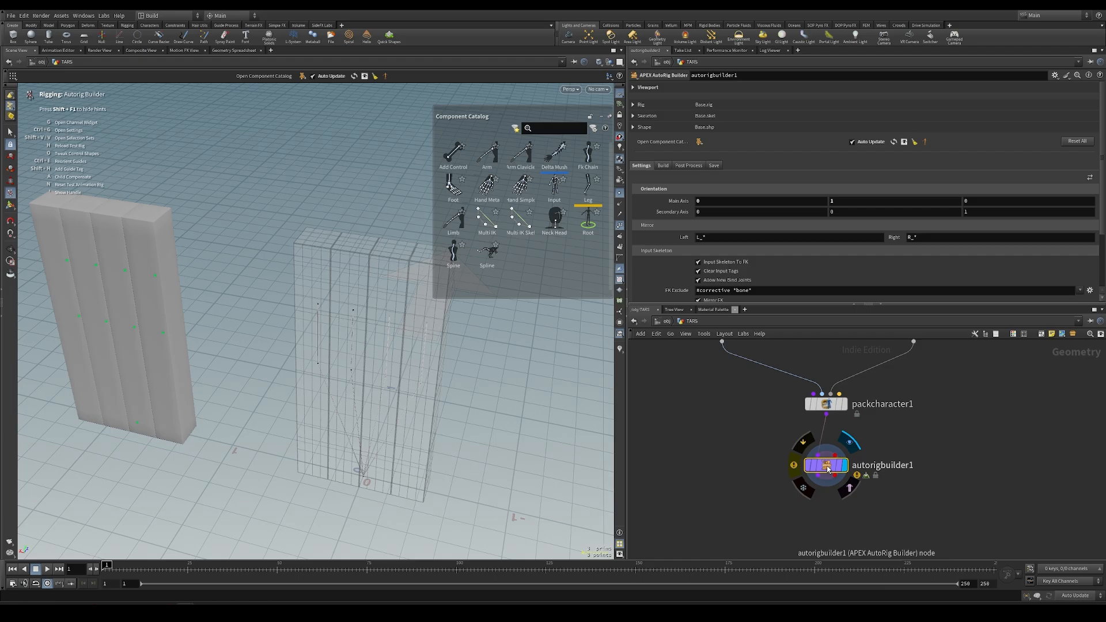
scroll(801, 472, down, 4)
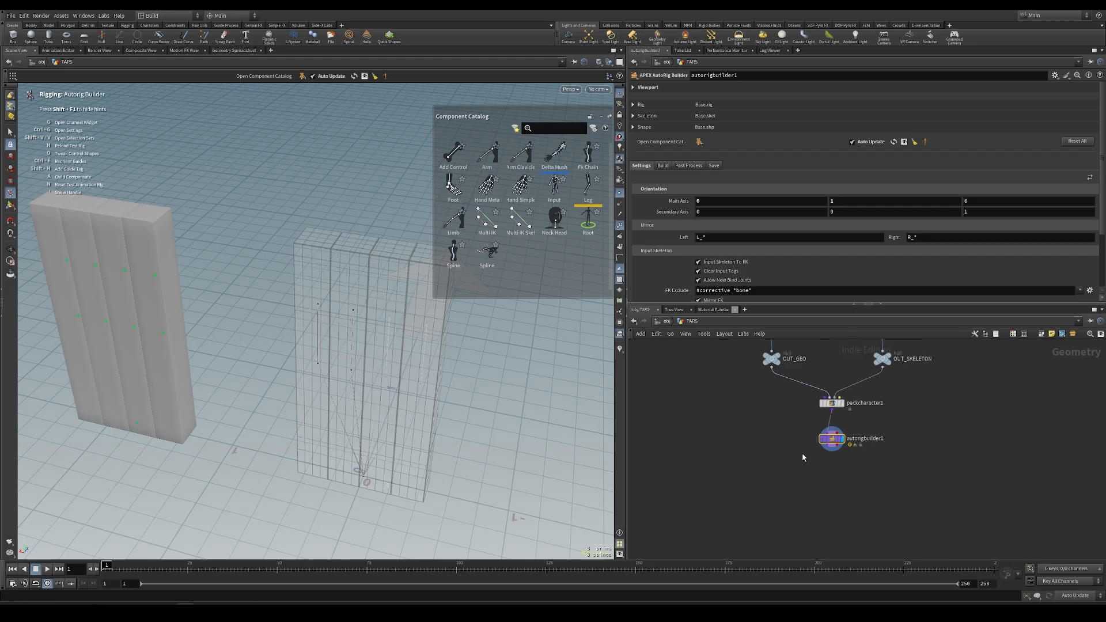
alt+drag(370, 453, 242, 426)
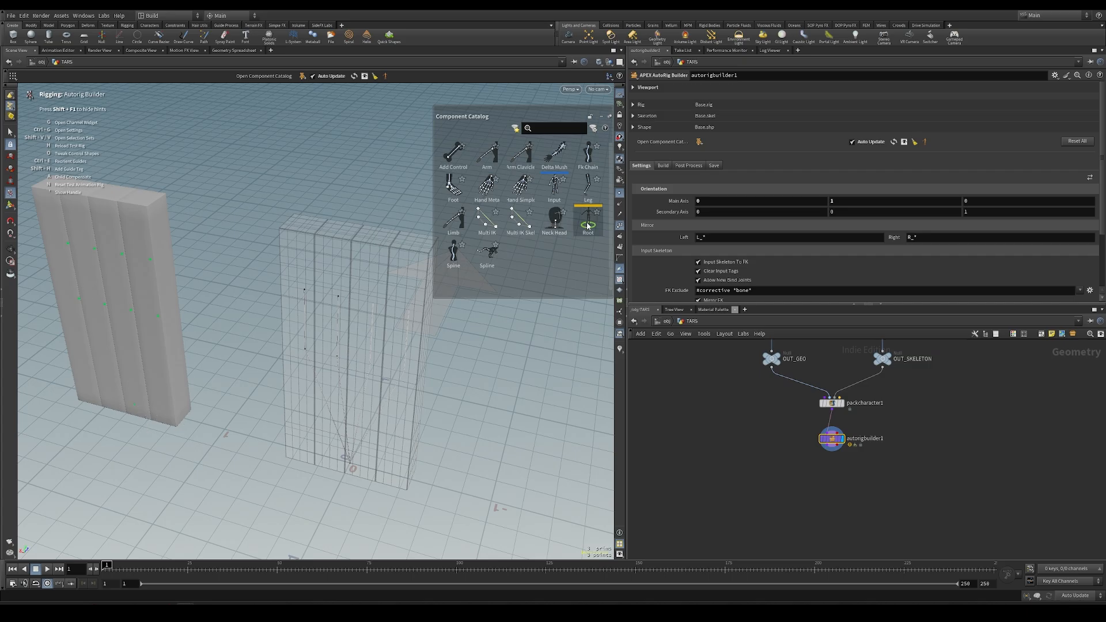
drag(587, 225, 349, 465)
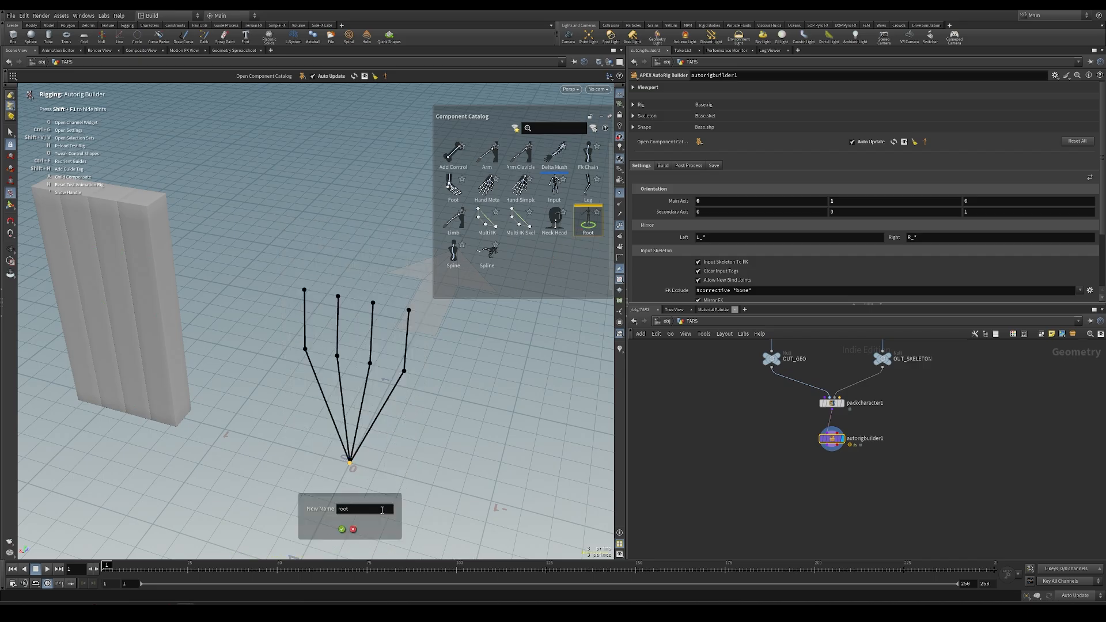
click(342, 530)
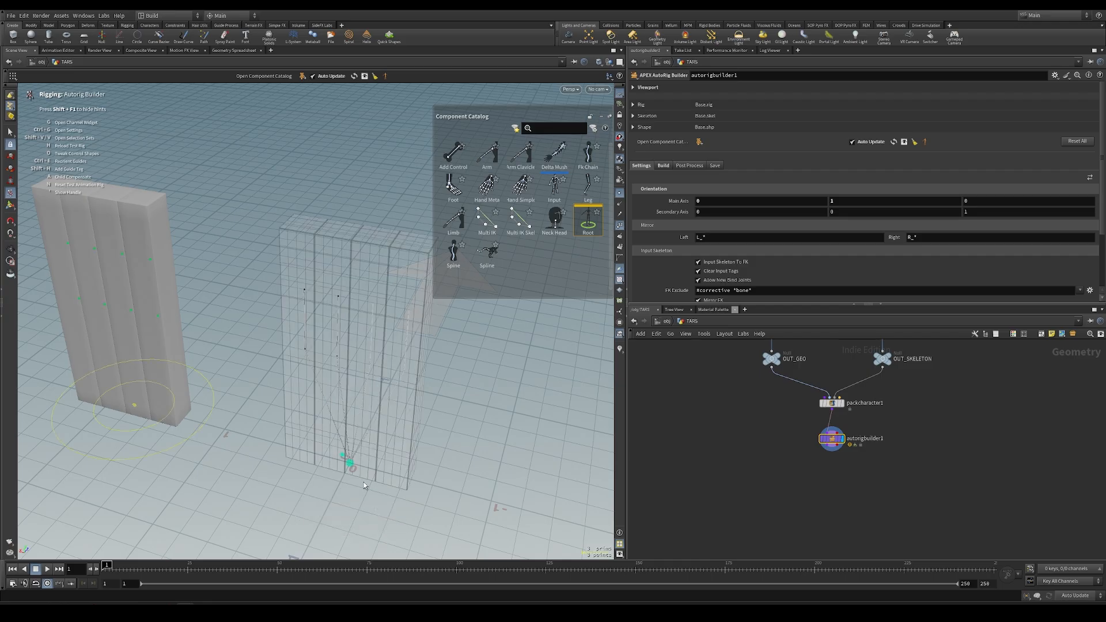
- Set the number of elements to 2 in the root component's advanced build settings
drag(372, 454, 233, 407)
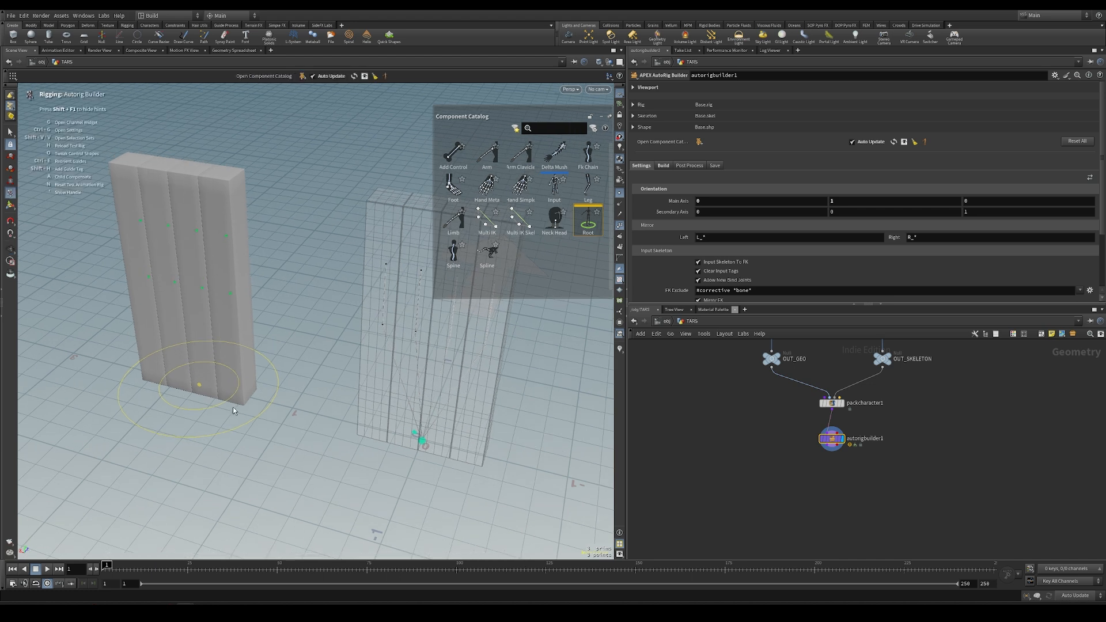
click(664, 166)
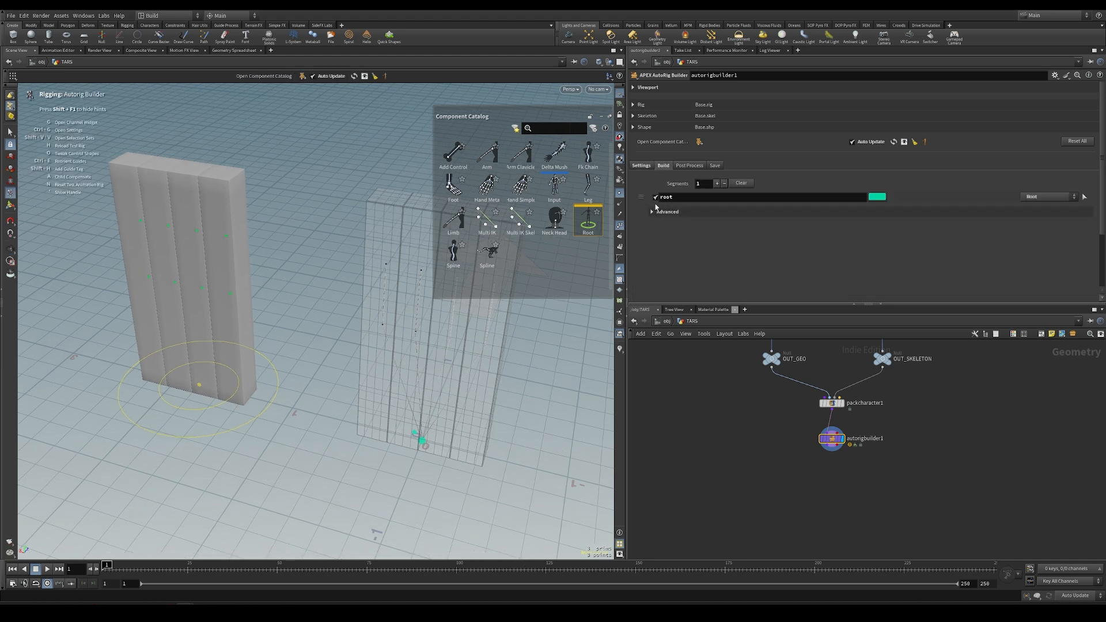
click(652, 212)
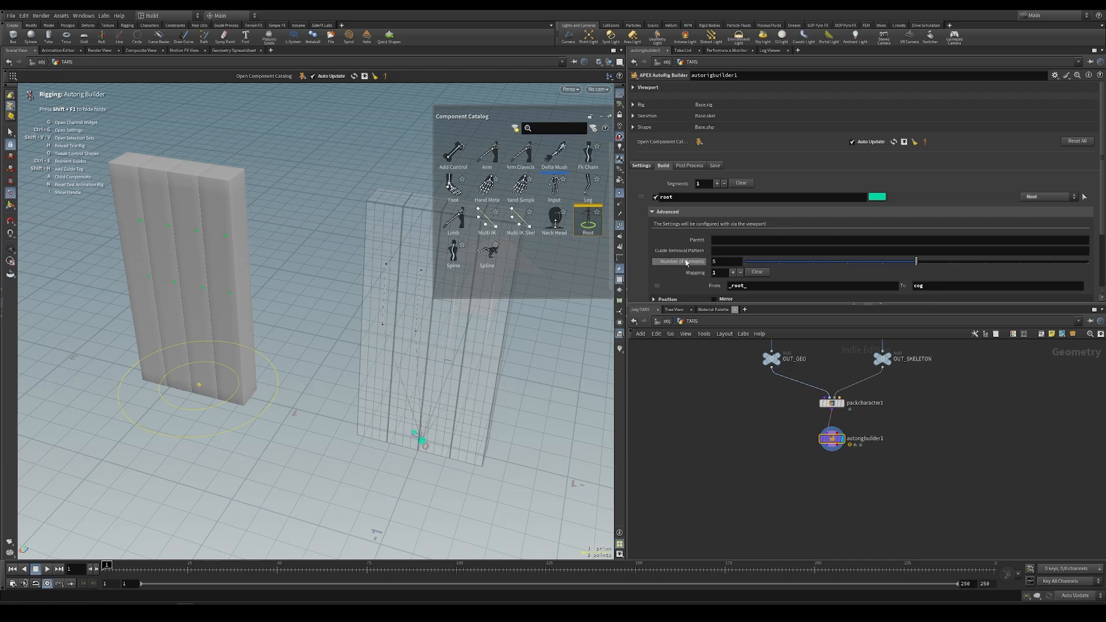
drag(908, 266, 852, 274)
scroll(789, 272, down, 2)
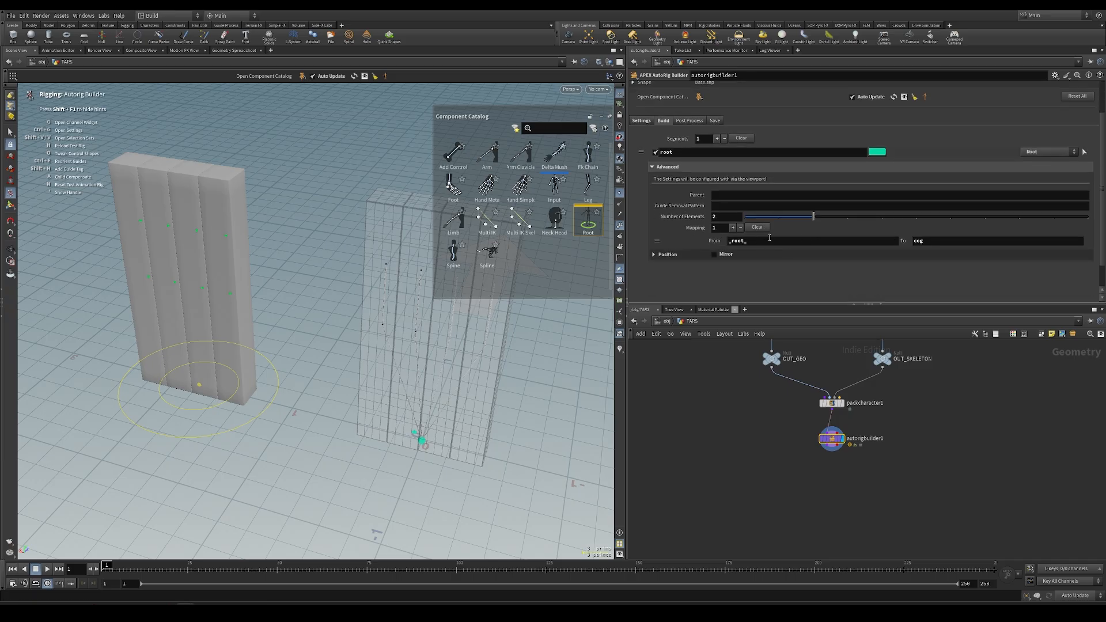
- Test the root component by rotating the inner circular control on the preview character, and undo the rotation
click(194, 411)
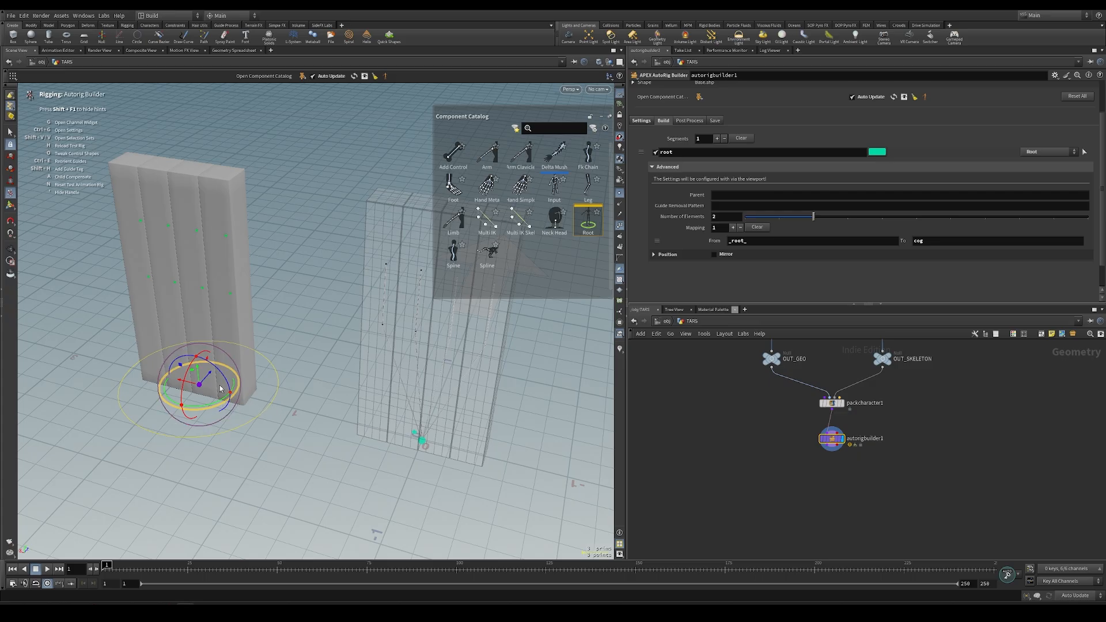
drag(181, 367, 214, 355)
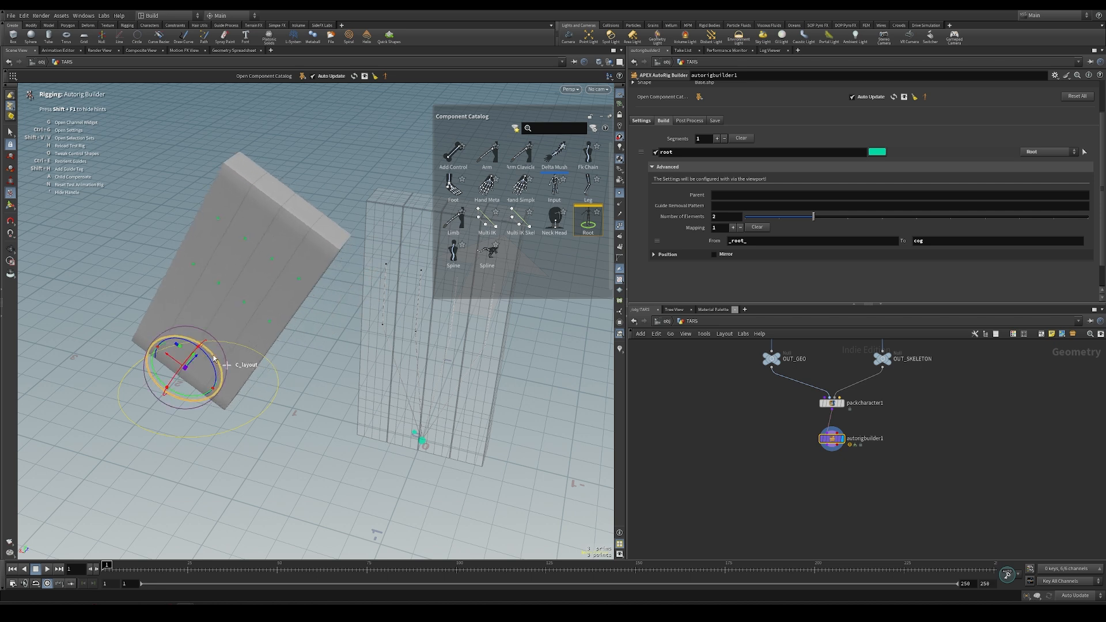
key(ctrl+z)
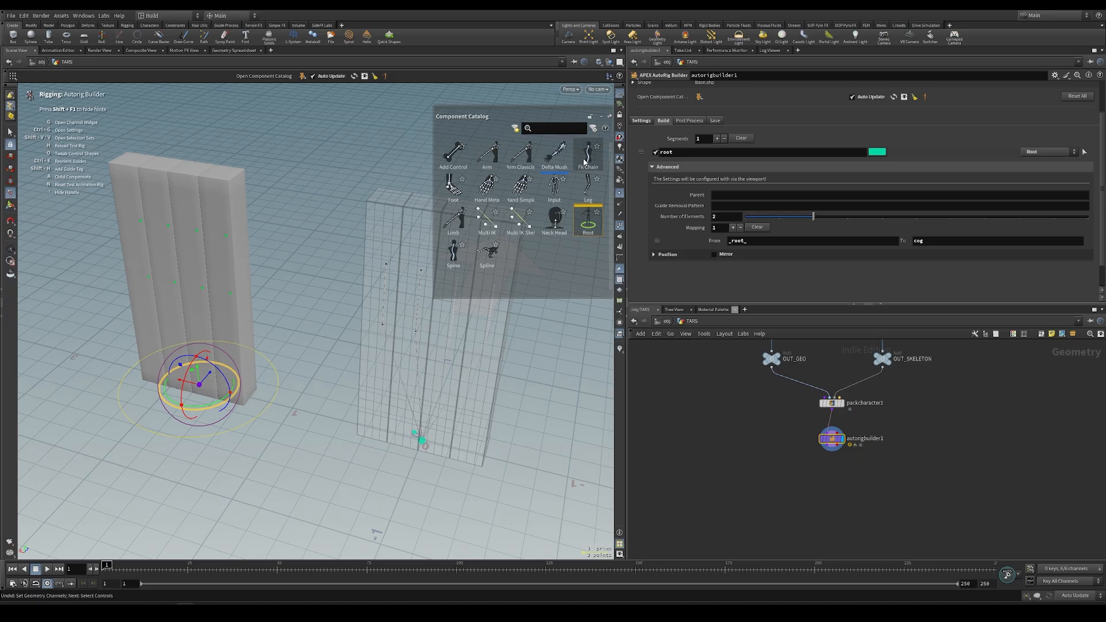
- Add an FK Chain component named L_leg_1, running from the L_leg_1 joint to L_leg_1_top
drag(587, 155, 416, 333)
double_click(406, 377)
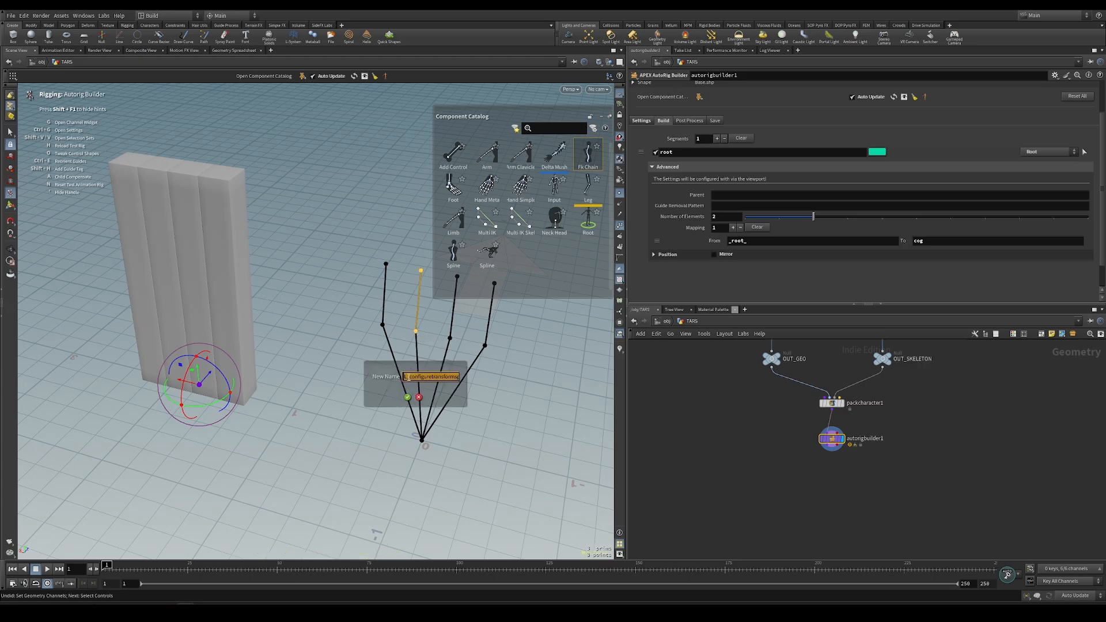
key(BackSpace)
text(leg)
click(408, 397)
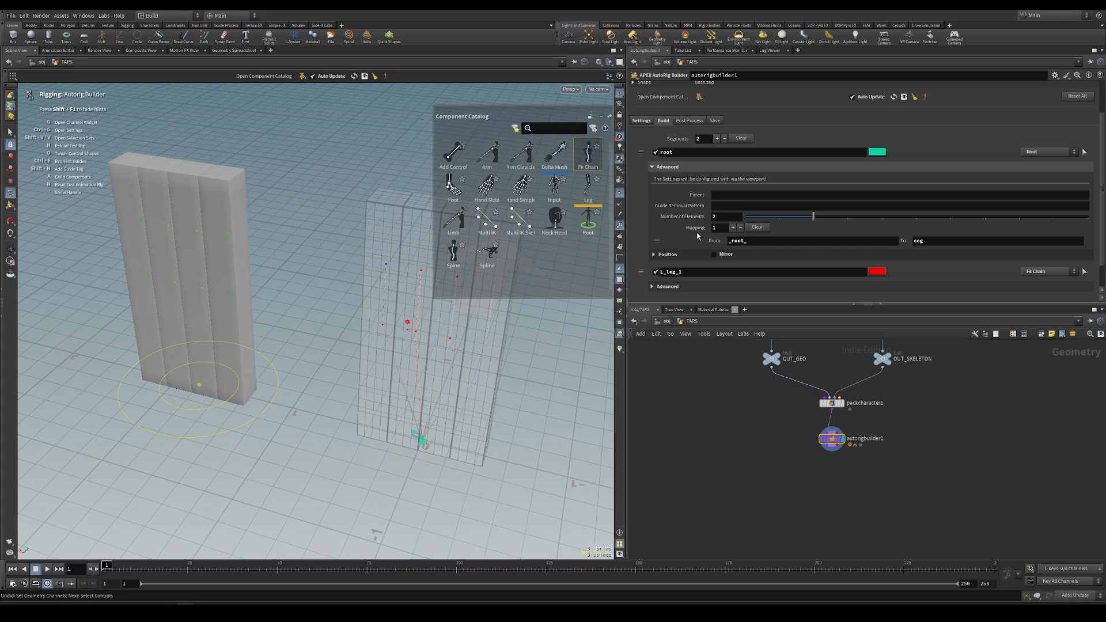
- Open the L_leg_1 component's advanced settings and check its parent, start and end mapping, and mirror option
scroll(698, 235, down, 1)
click(652, 258)
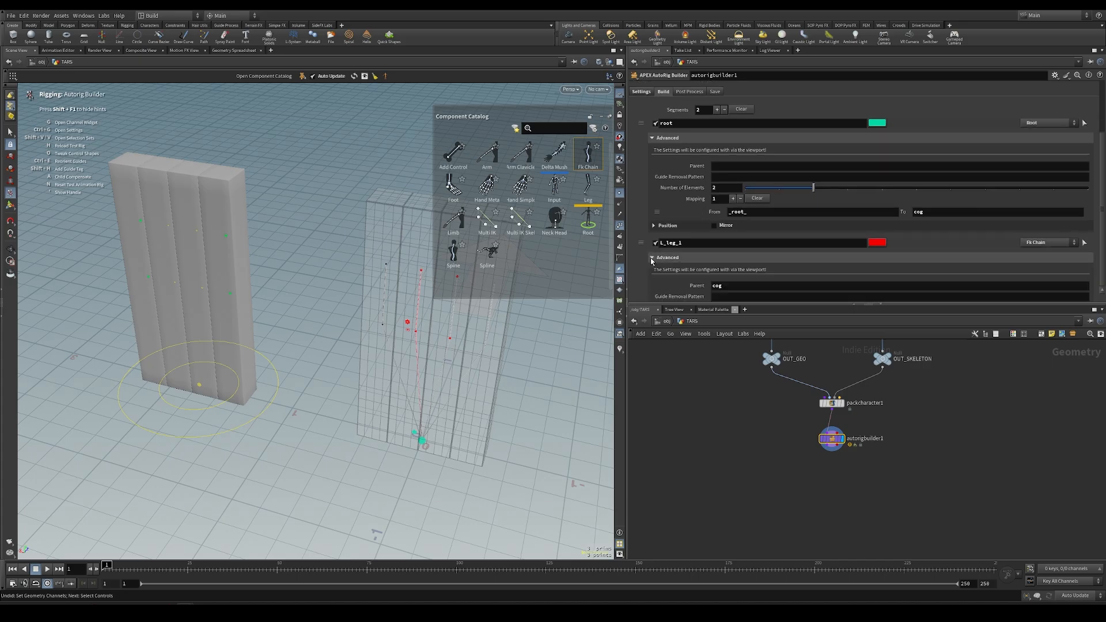
scroll(657, 257, down, 3)
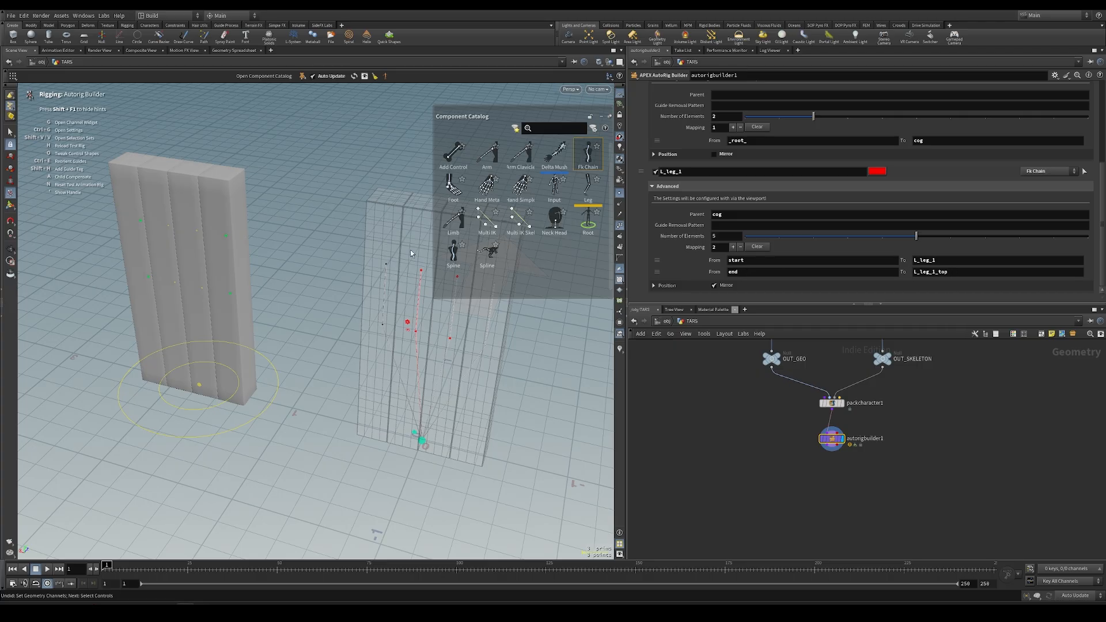
- Test the FK chain by rotating the upper and lower leg controls on the preview character, undoing the changes
key(apostrophe)
drag(166, 274, 168, 229)
click(169, 229)
click(175, 283)
drag(159, 270, 152, 264)
key(ctrl+z)
click(168, 226)
mouse_move(152, 213)
mouse_down()
mouse_move(158, 196)
mouse_move(156, 221)
mouse_up()
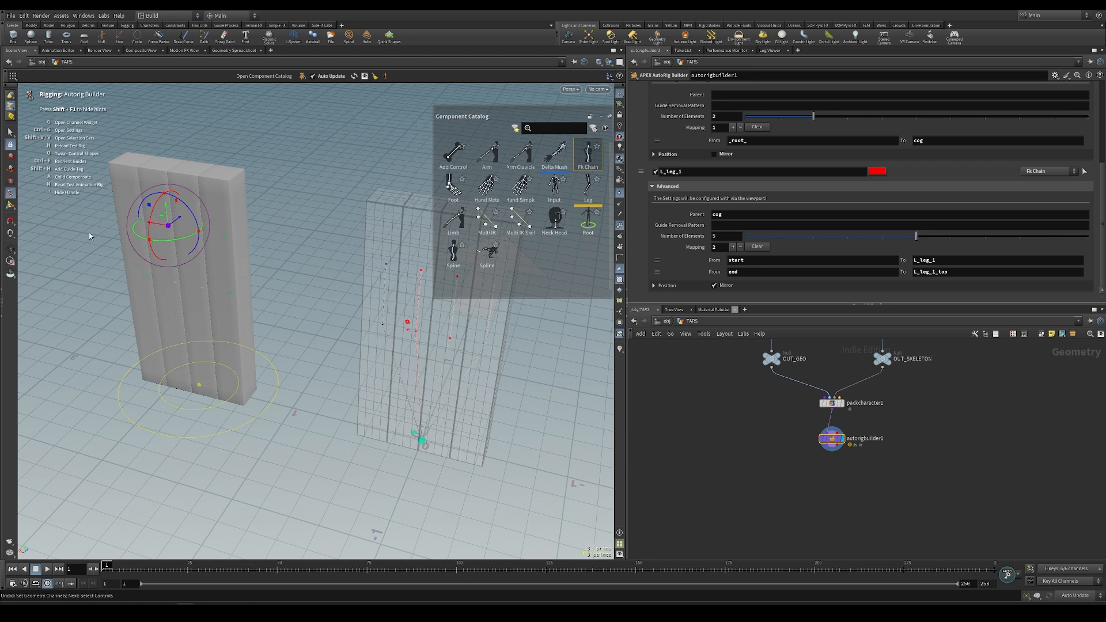
- Add an FK Chain component named L_leg_2 on the outer leg, from its middle joint to its top joint
drag(591, 154, 383, 327)
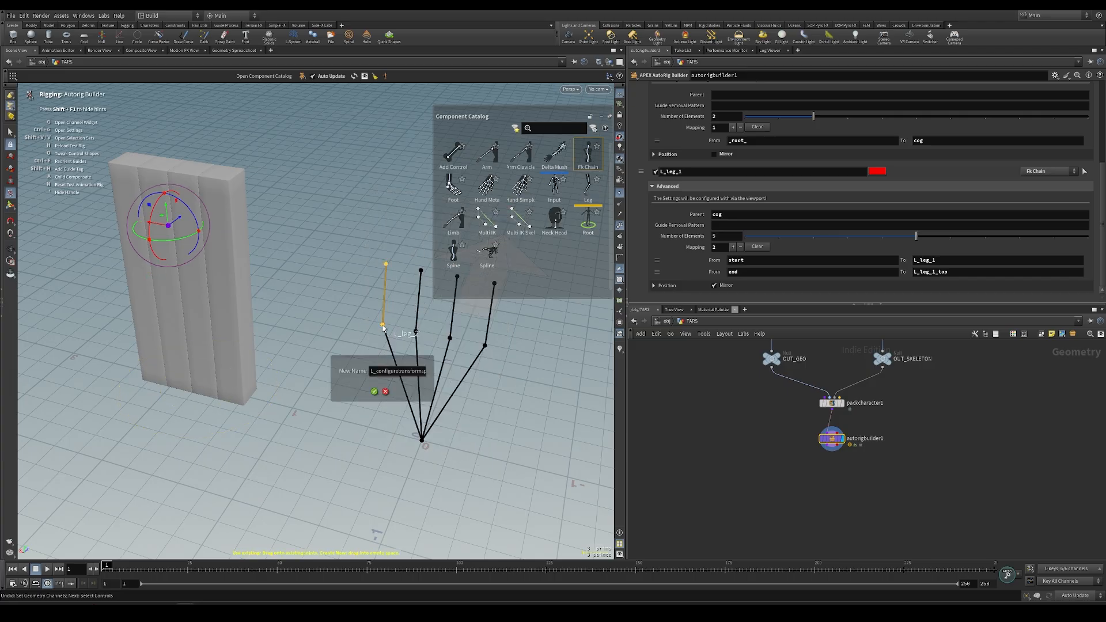
double_click(393, 370)
text(L_leg_2)
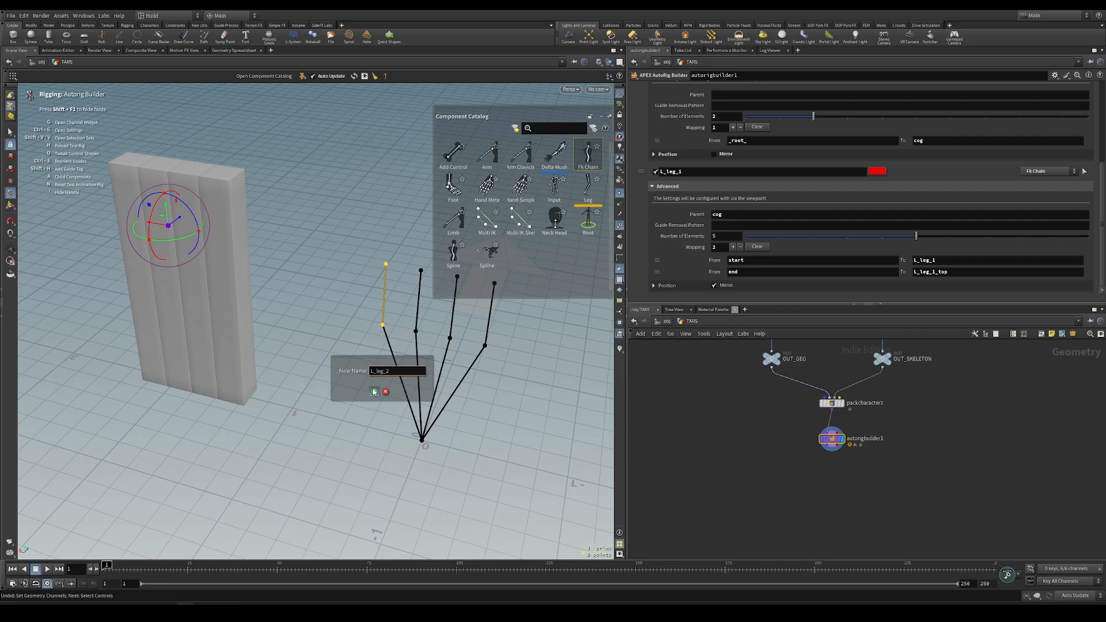
click(374, 391)
- Test the new L_leg_2 chain by rotating outer leg controls on the preview character, undoing the rotation
click(148, 277)
key(r)
drag(133, 264, 124, 266)
key(ctrl+z)
click(231, 296)
mouse_move(219, 274)
mouse_down()
mouse_move(209, 285)
mouse_move(218, 269)
mouse_up()
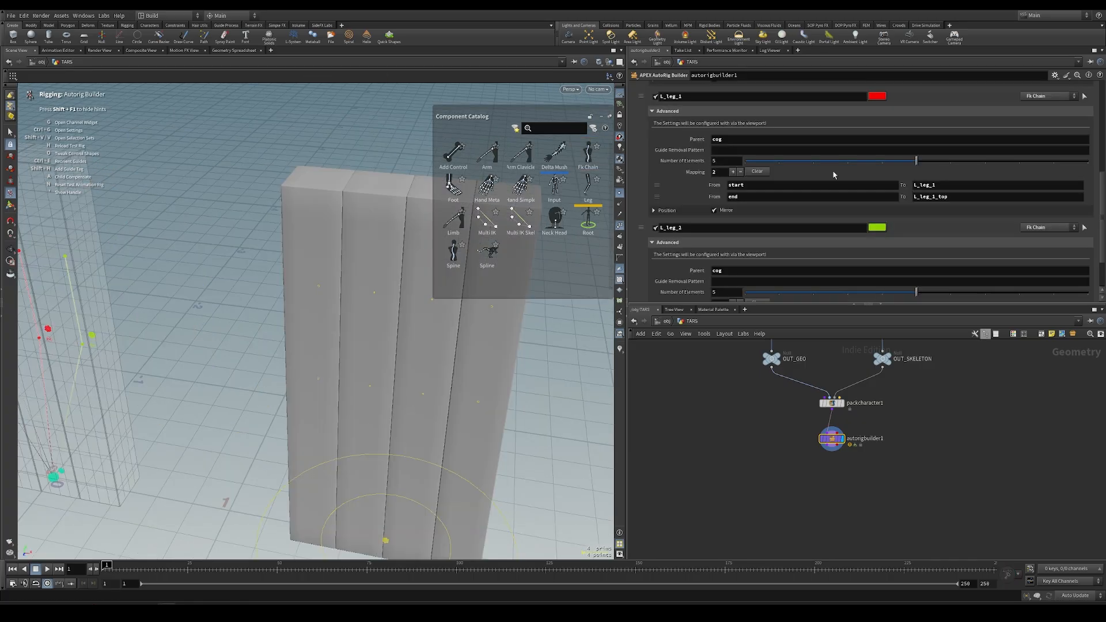
- Set the number of elements to 2 for both the L_leg_1 and L_leg_2 components
click(817, 161)
click(813, 294)
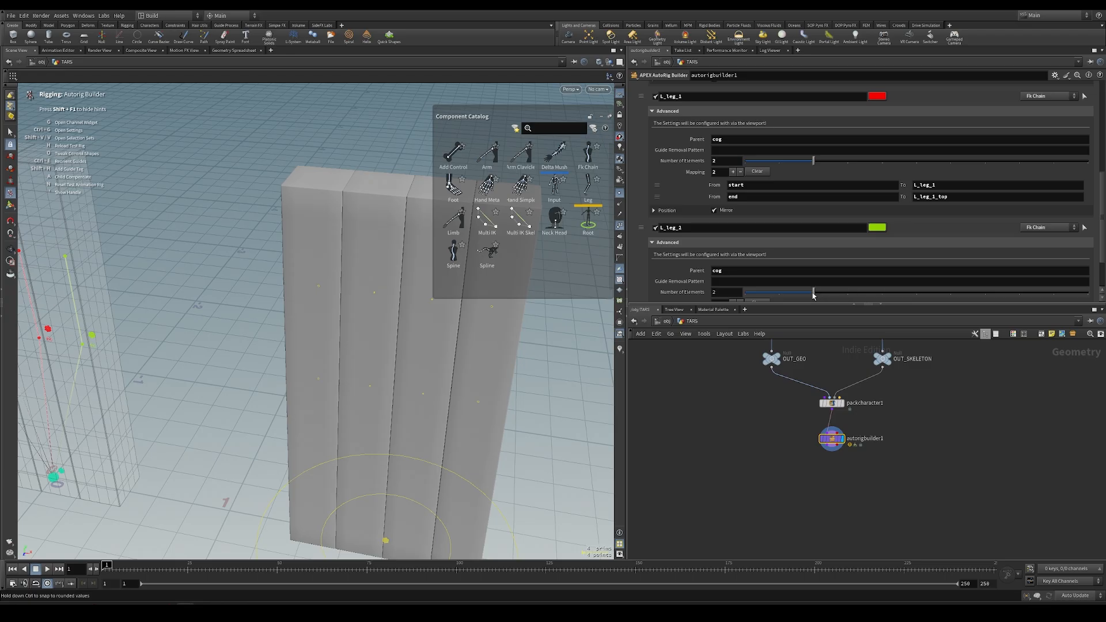
alt+right_drag(361, 348, 323, 323)
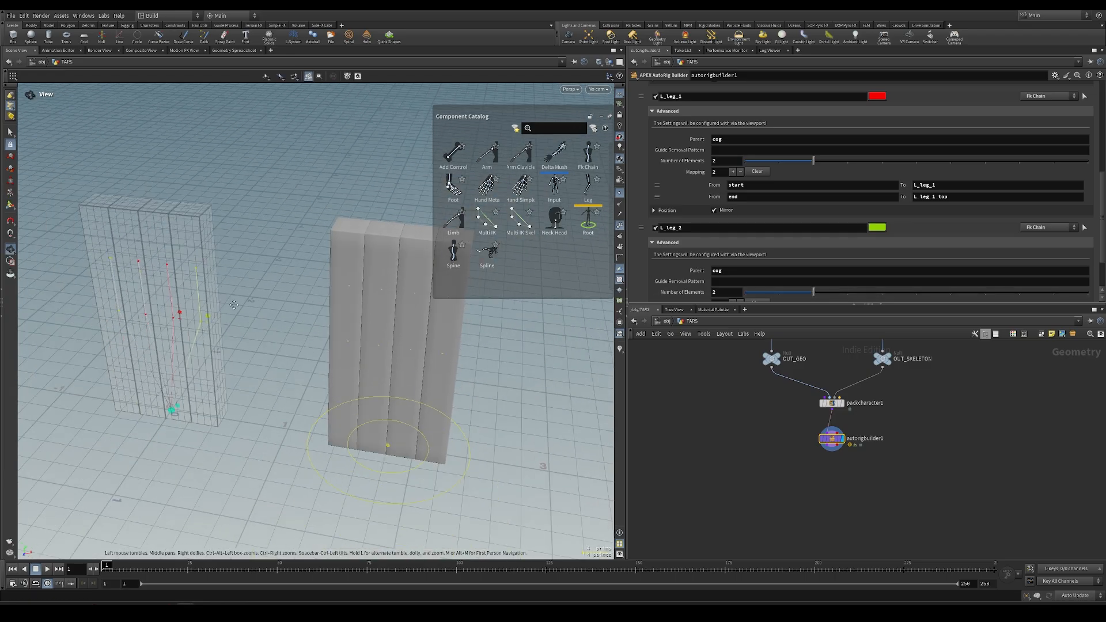
alt+drag(323, 322, 397, 340)
alt+drag(477, 347, 340, 337)
alt+right_drag(340, 338, 256, 326)
alt+drag(257, 327, 385, 327)
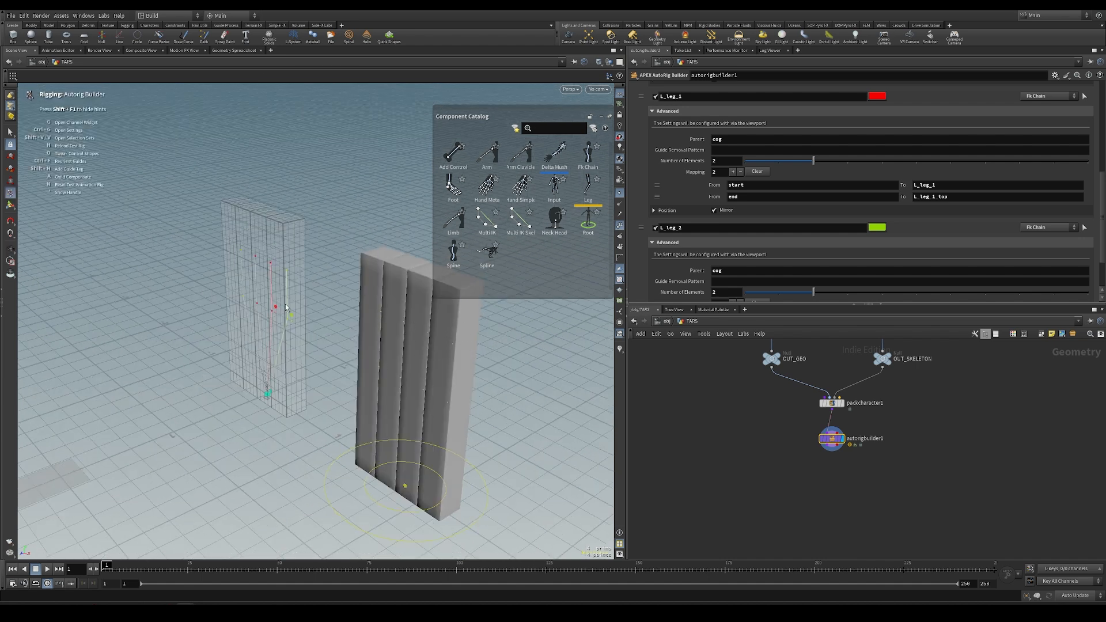
- Select the L_leg_1 component guide in the viewport and open its radial slider
alt+drag(242, 274, 272, 295)
alt+right_drag(174, 293, 507, 312)
click(261, 350)
alt+right_drag(461, 400, 240, 375)
alt+drag(239, 375, 225, 369)
alt+right_drag(231, 389, 369, 397)
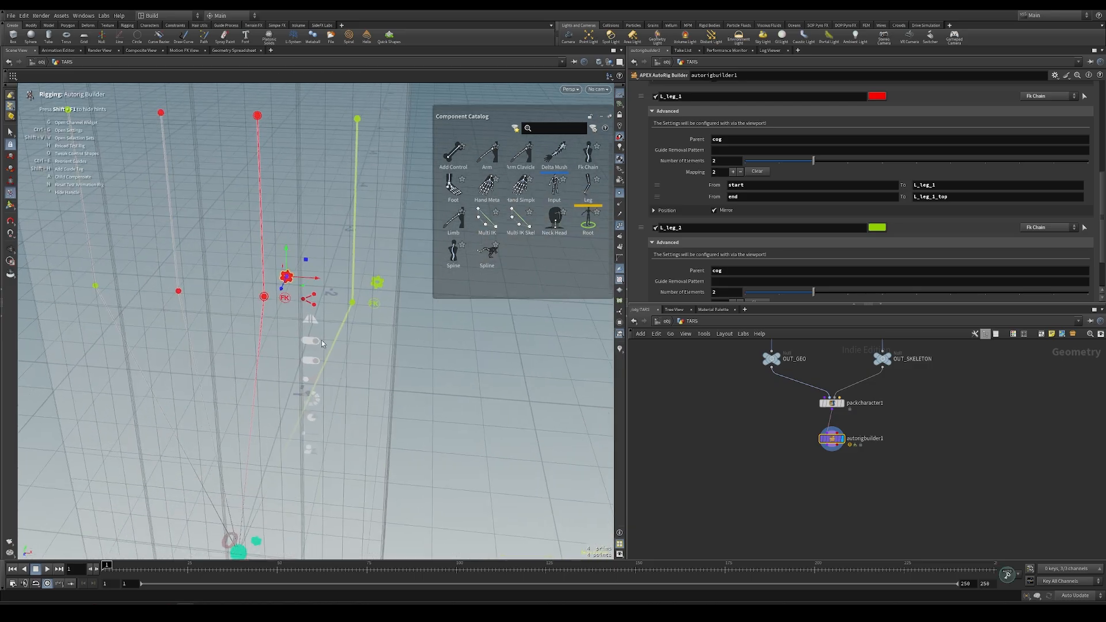
click(313, 418)
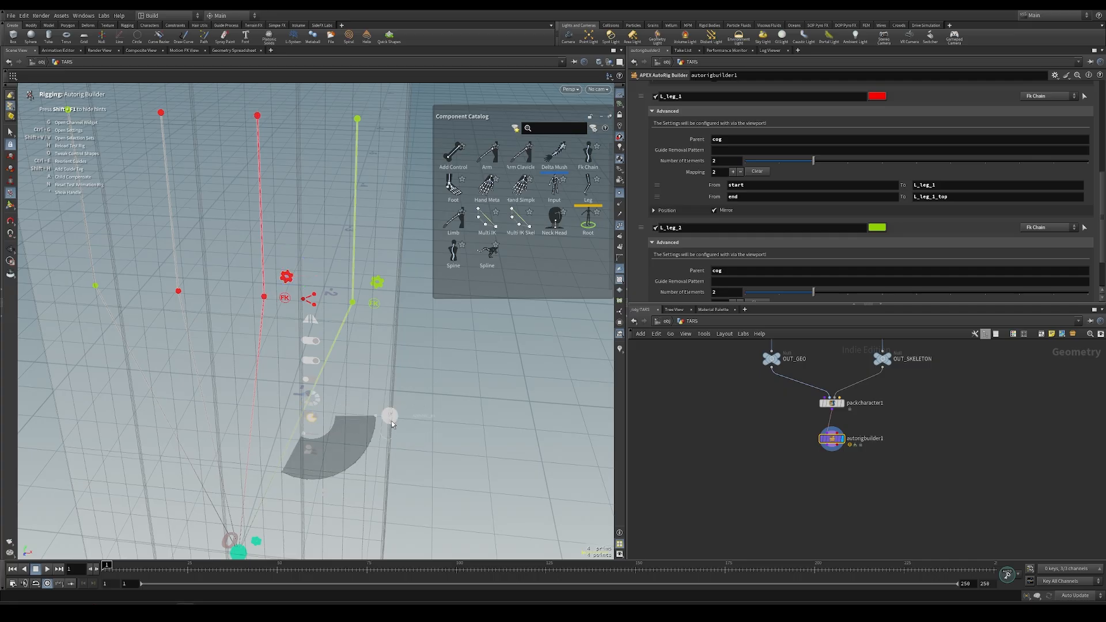
- Select the L_leg_2 component guide in the viewport and open its radial slider
alt+right_drag(461, 404, 288, 382)
alt+drag(288, 382, 211, 373)
click(211, 374)
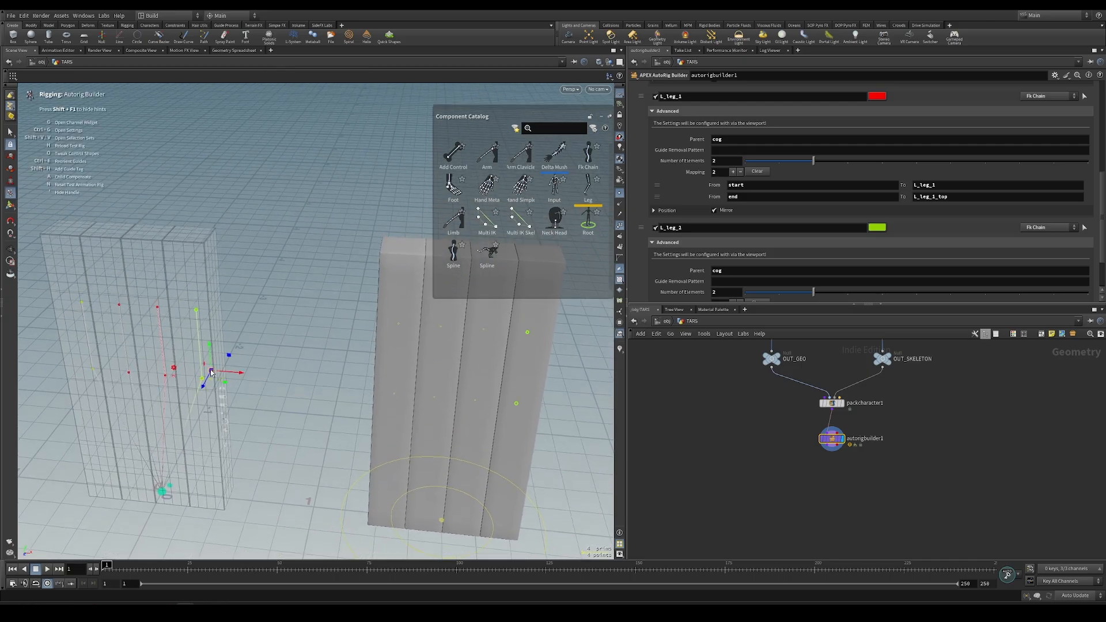
click(226, 432)
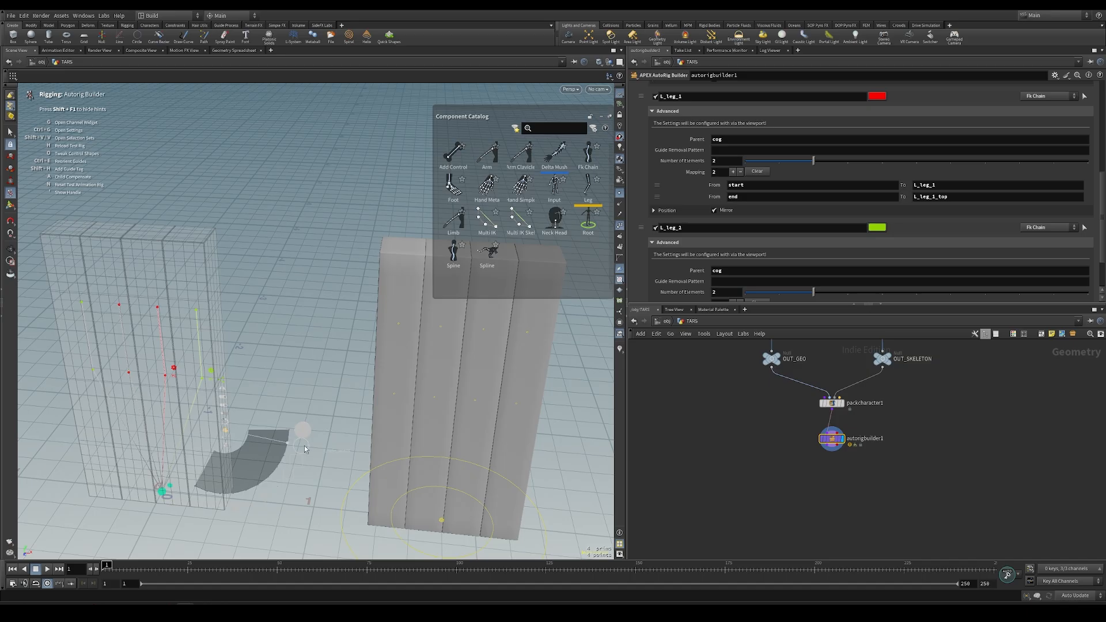
click(305, 448)
- Enable control shape tweaking and select the shapes of all eight leg controls on the preview character
alt+middle_drag(410, 332, 303, 324)
mouse_move(304, 324)
alt+right_down()
mouse_move(512, 340)
mouse_move(306, 335)
alt+right_up()
key(Escape)
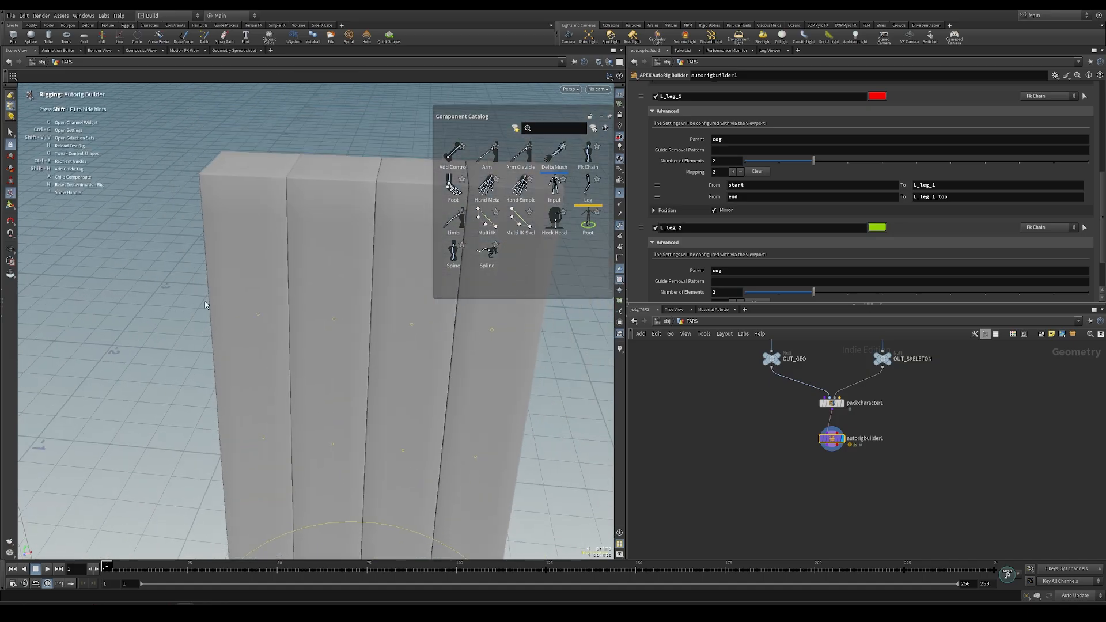
alt+right_drag(395, 342, 118, 358)
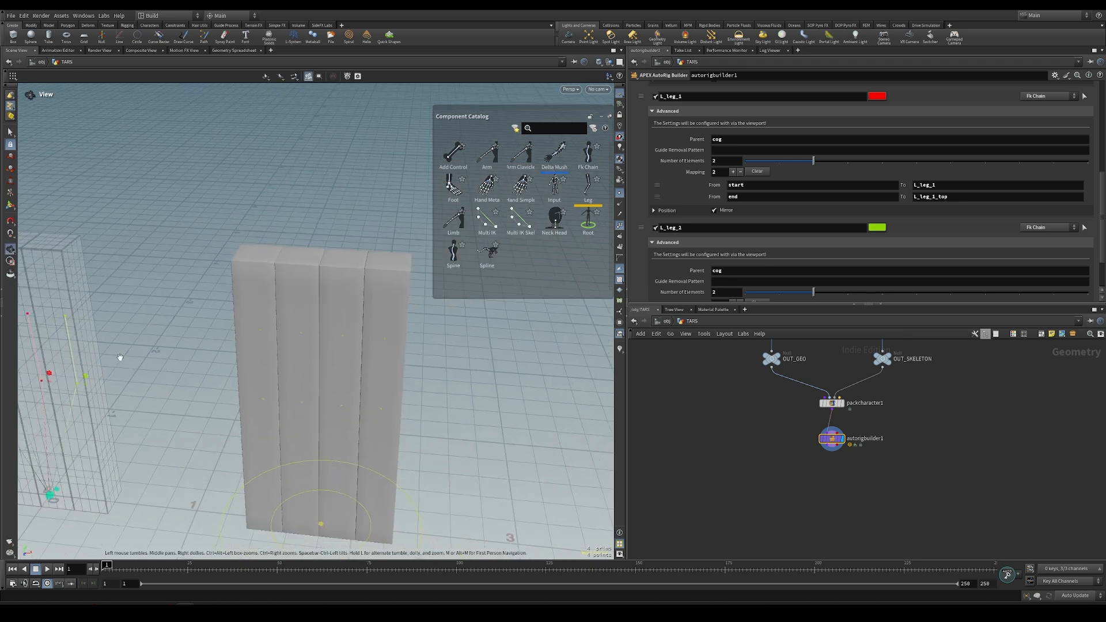
alt+middle_drag(119, 357, 202, 349)
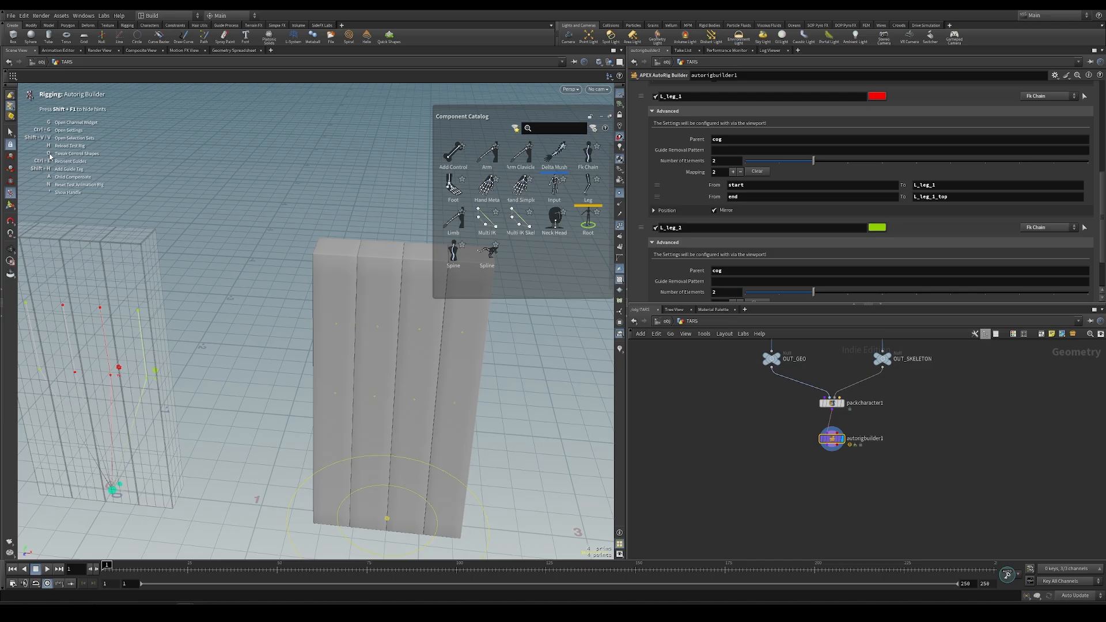
key(o)
alt+drag(323, 271, 265, 276)
alt+right_drag(264, 276, 335, 300)
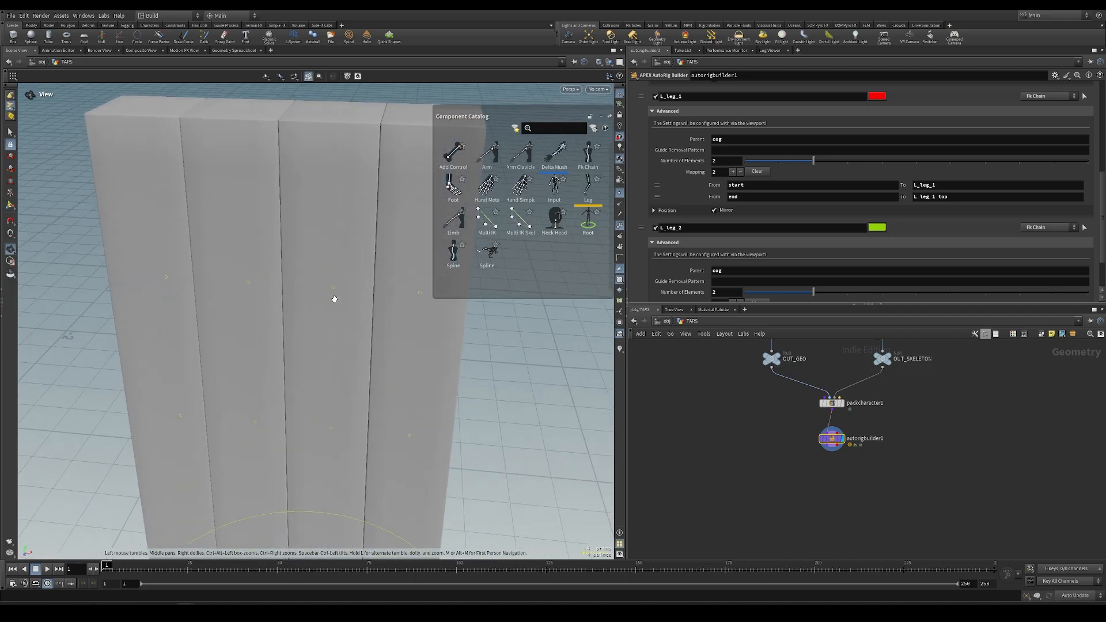
click(114, 256)
click(132, 399)
click(208, 403)
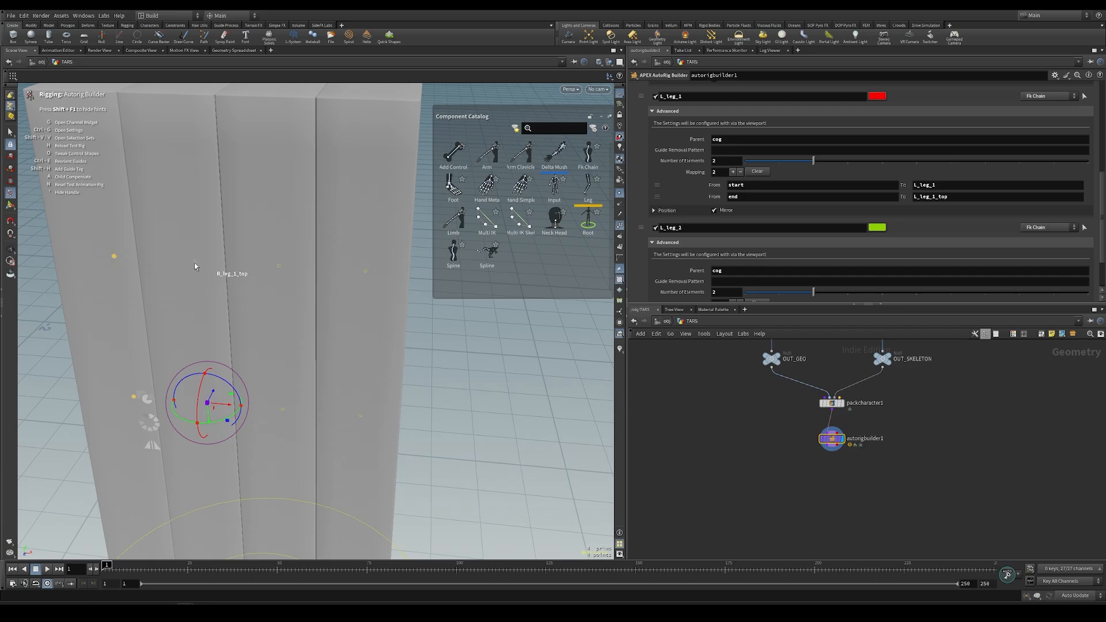
click(196, 261)
click(279, 267)
click(361, 416)
click(363, 274)
- Rotate the selected leg control shapes to face the front of the slabs and scale them up into large rings
alt+right_drag(318, 306, 239, 312)
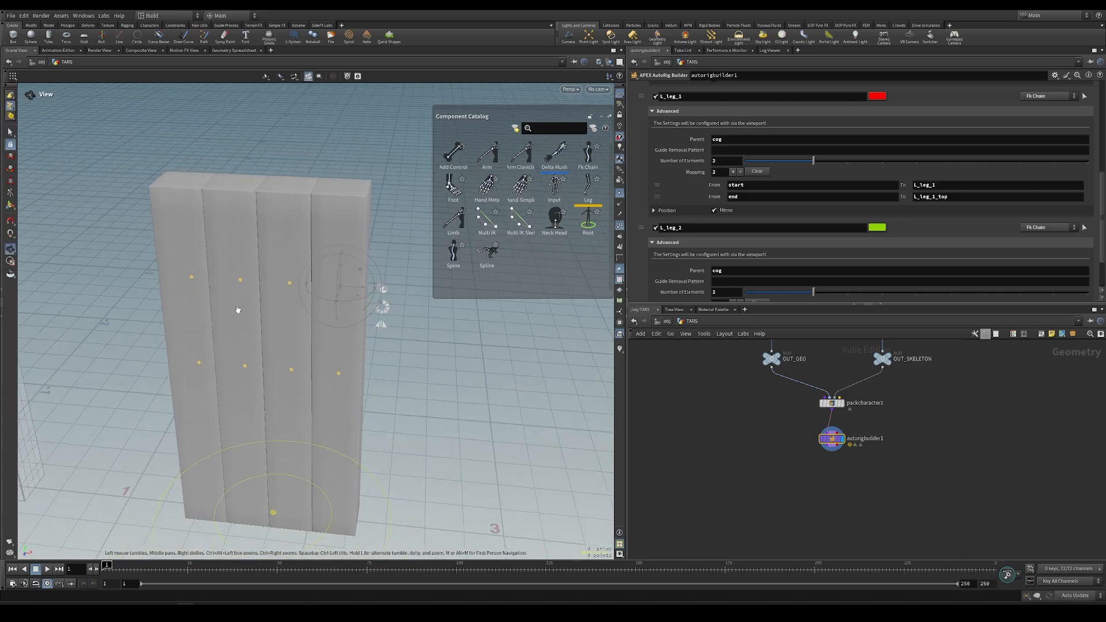
drag(350, 304, 299, 312)
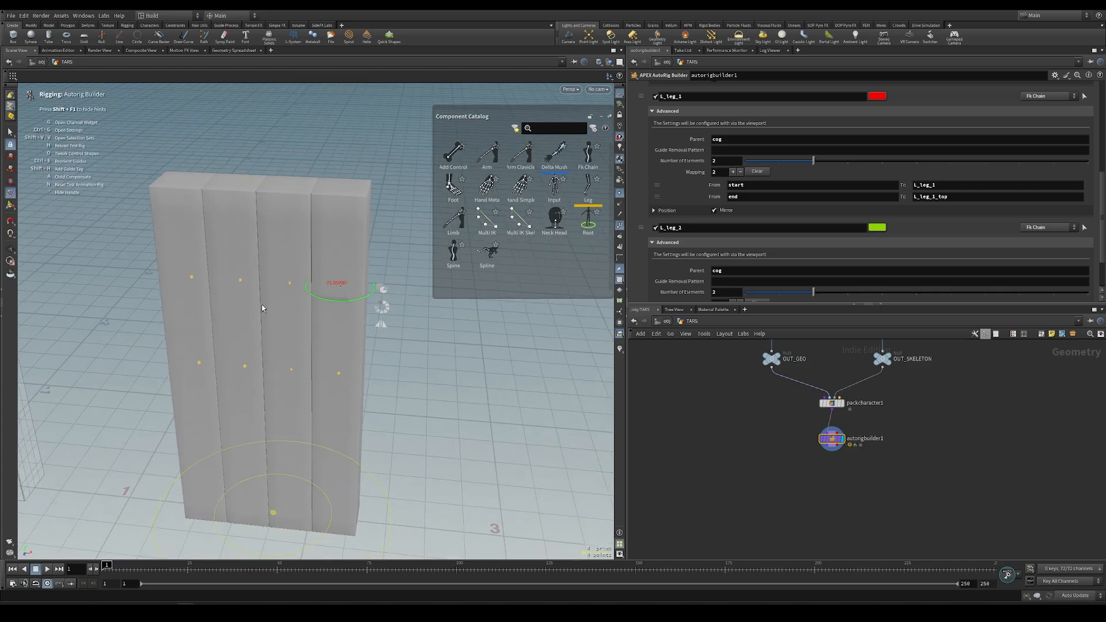
mouse_move(228, 290)
mouse_down()
mouse_move(237, 300)
mouse_move(218, 307)
mouse_up()
key(e)
drag(341, 303, 1105, 201)
alt+drag(279, 338, 314, 348)
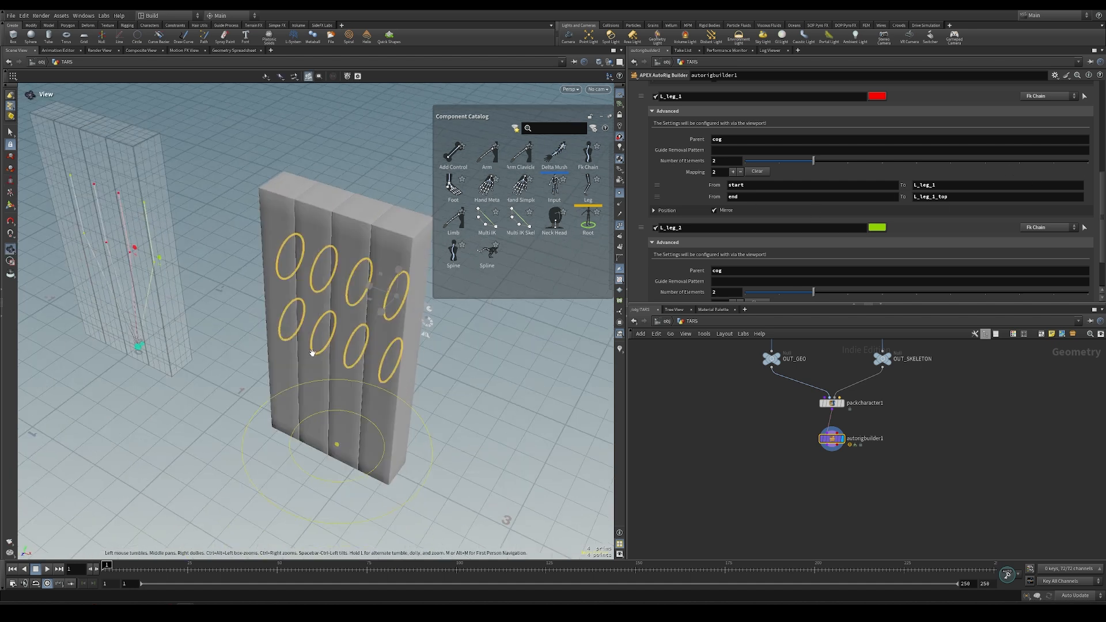
alt+drag(355, 306, 379, 320)
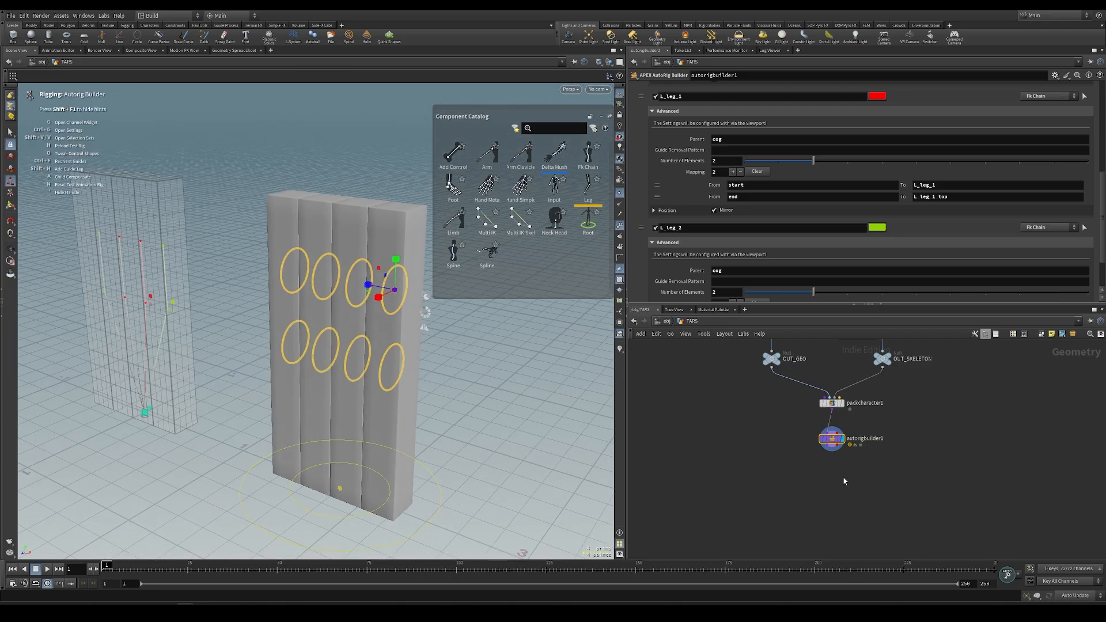
- Open the rig builder's post-process settings and check the Apply Manual Shape Edits option
scroll(794, 214, up, 10)
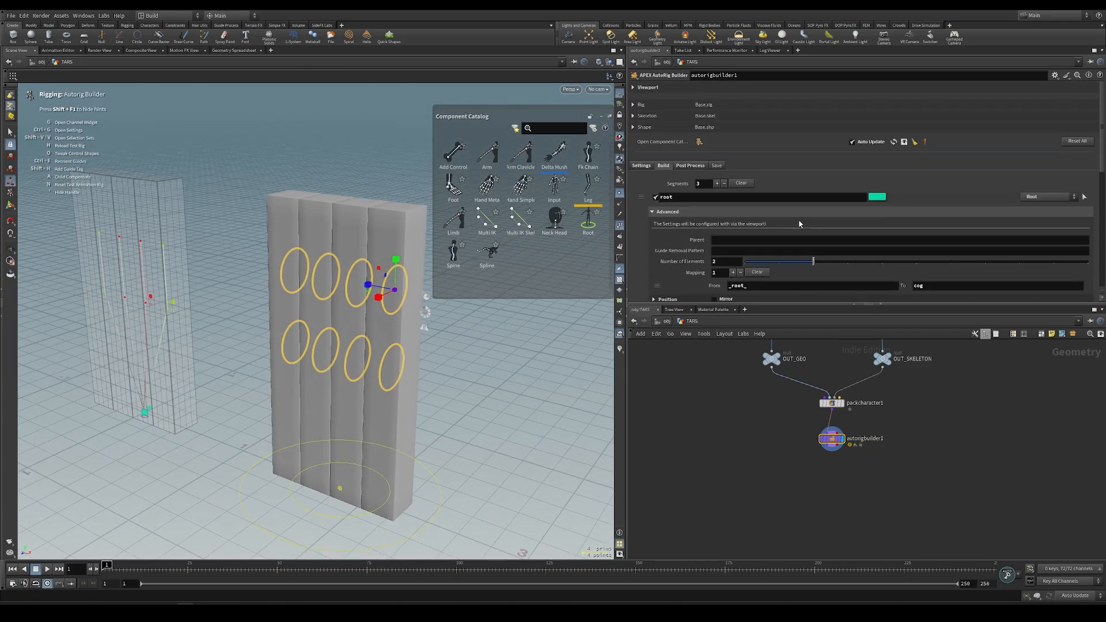
click(682, 165)
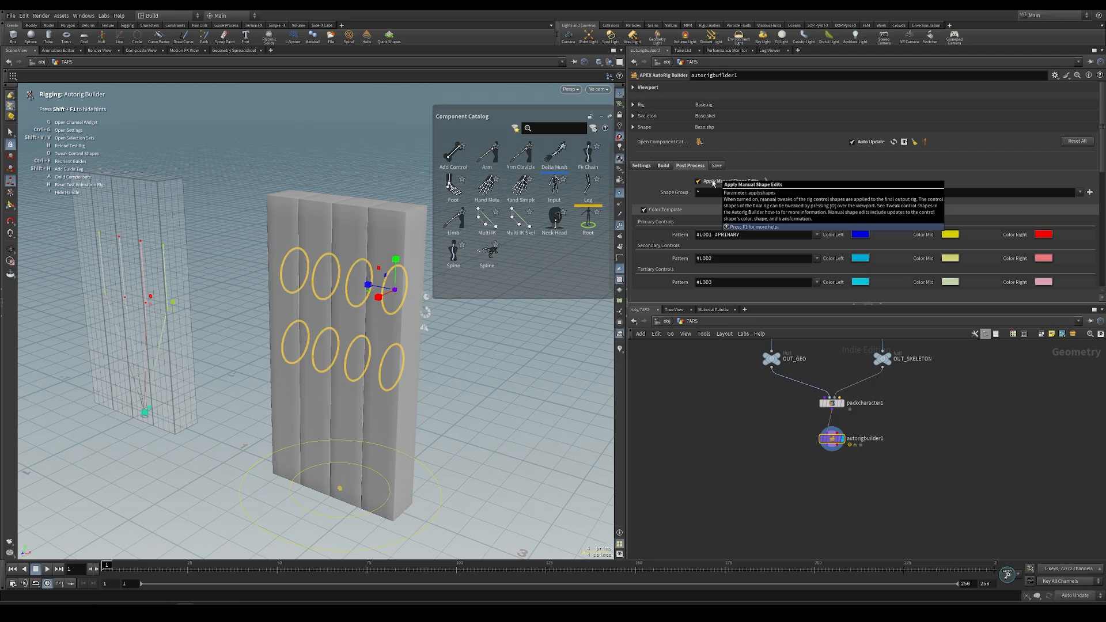
alt+drag(317, 344, 340, 415)
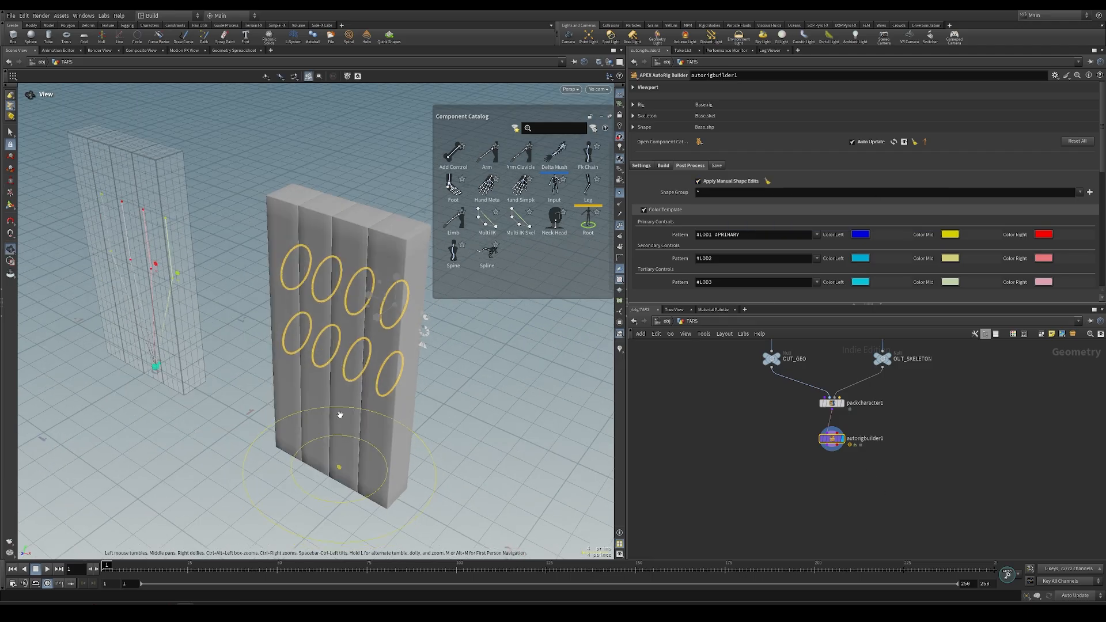
- Leave shape tweaking and test the enlarged leg controls by rotating an upper outer leg control, undoing the rotation
click(379, 379)
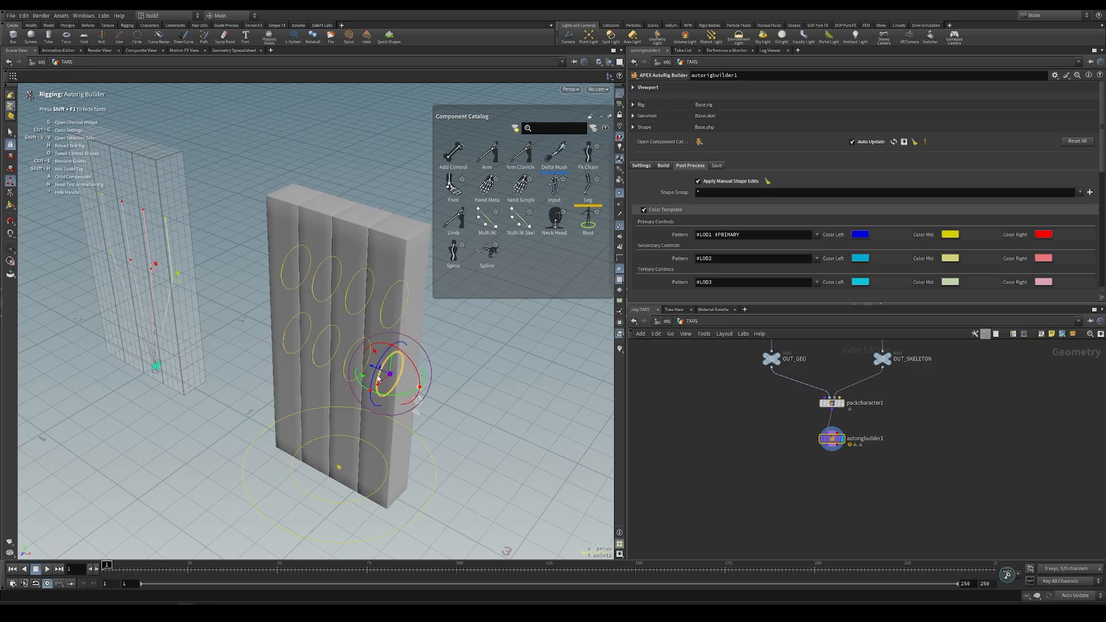
click(235, 247)
click(385, 298)
drag(384, 298, 373, 262)
key(ctrl+z)
alt+right_drag(385, 314, 282, 315)
alt+drag(282, 315, 217, 319)
alt+right_drag(217, 319, 338, 308)
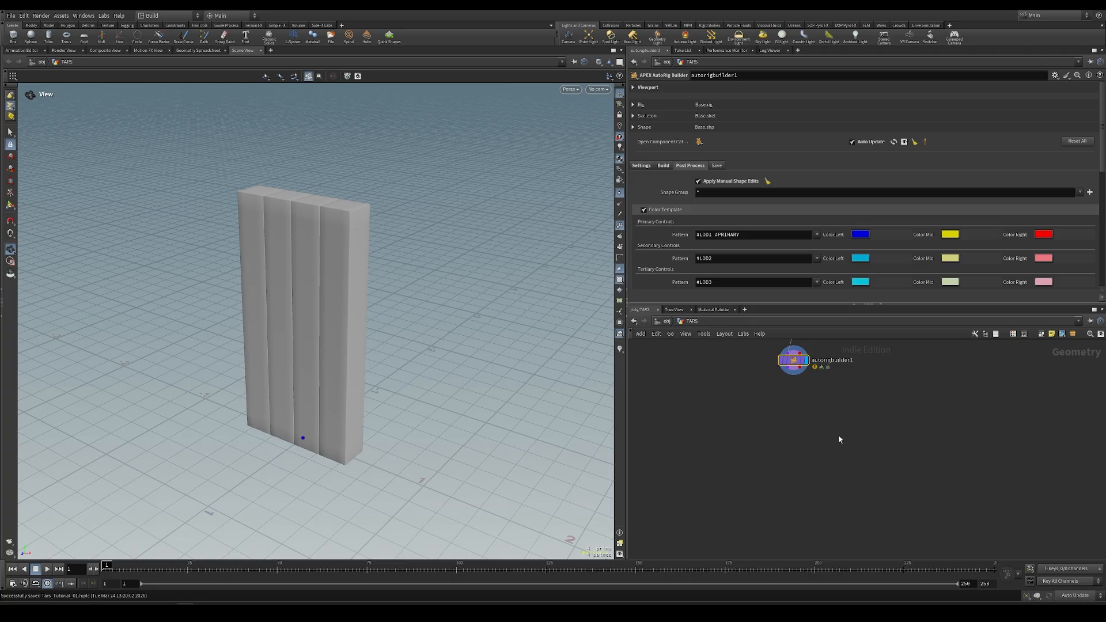
- Add an APEX Scene Add Character node and connect the autorigbuilder1 output to its character input
key(Tab)
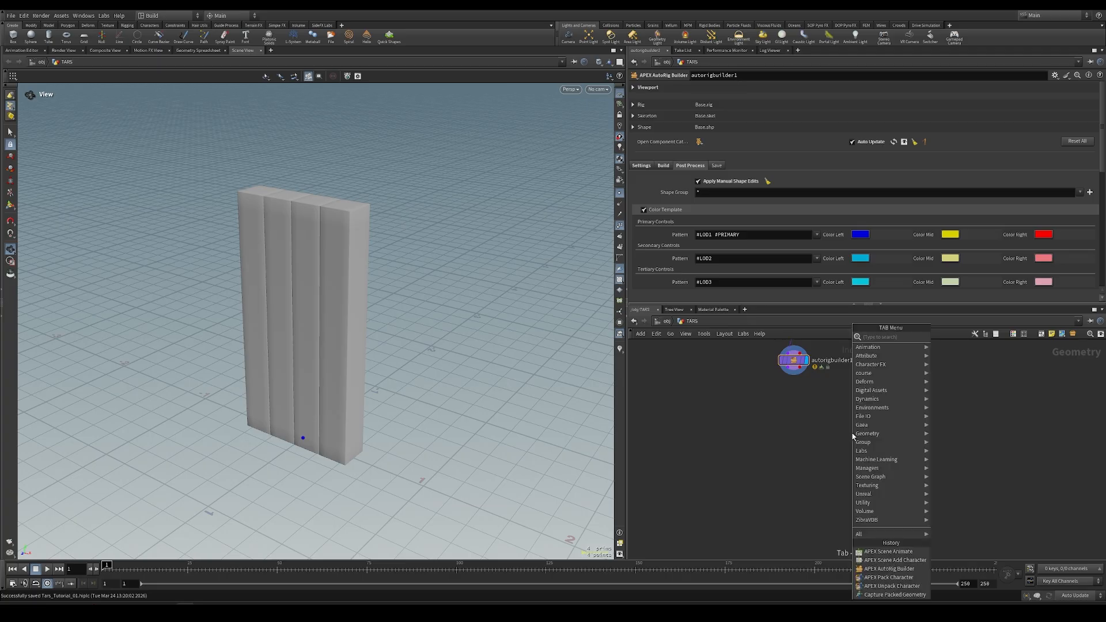
text(apexs)
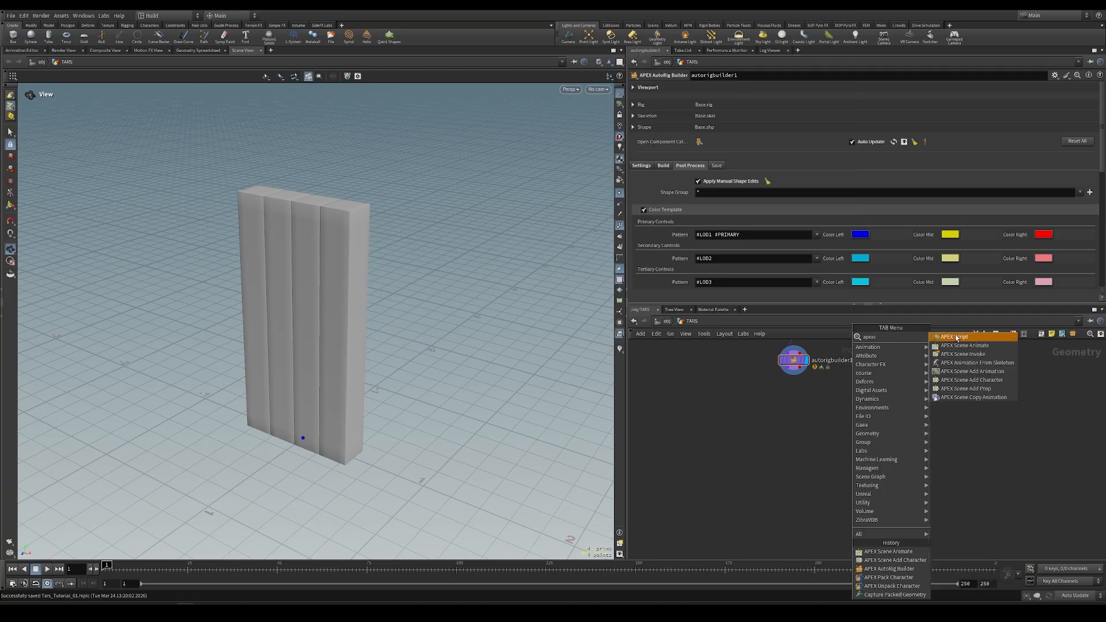
click(965, 380)
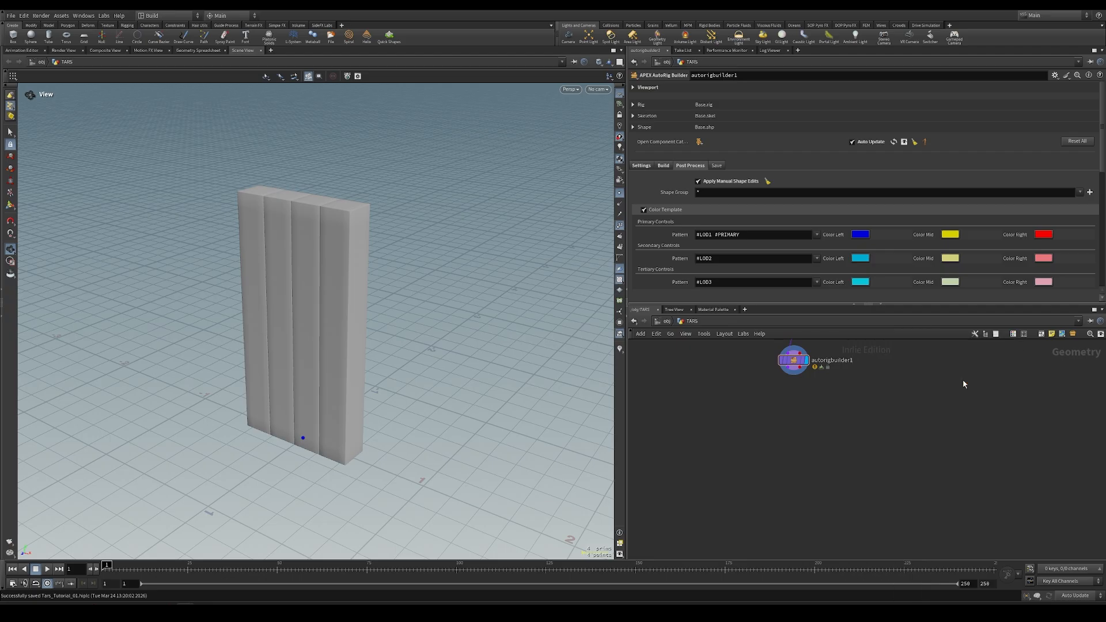
click(881, 442)
click(792, 373)
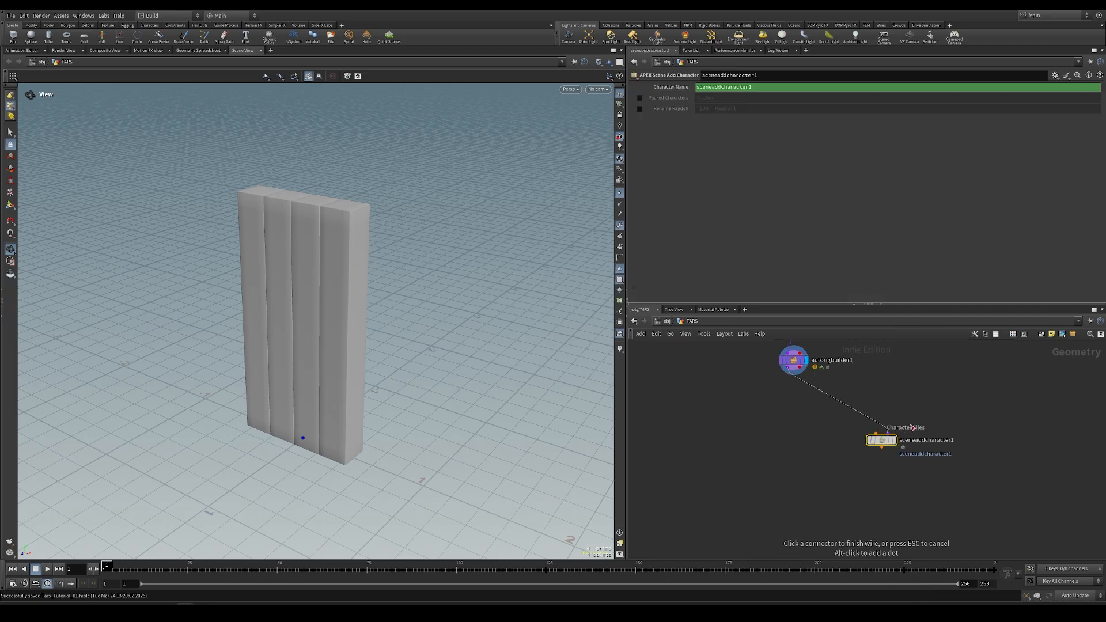
click(881, 434)
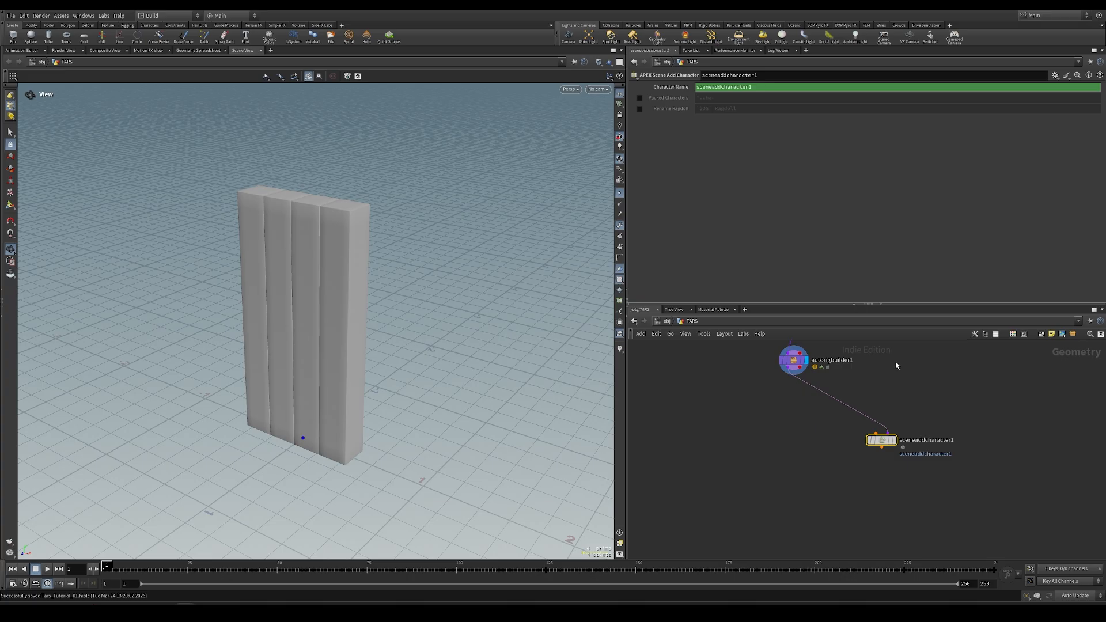
- Check the Character Name expression and rename the APEX Scene Add Character node as tars
click(673, 87)
double_click(925, 440)
text(tars)
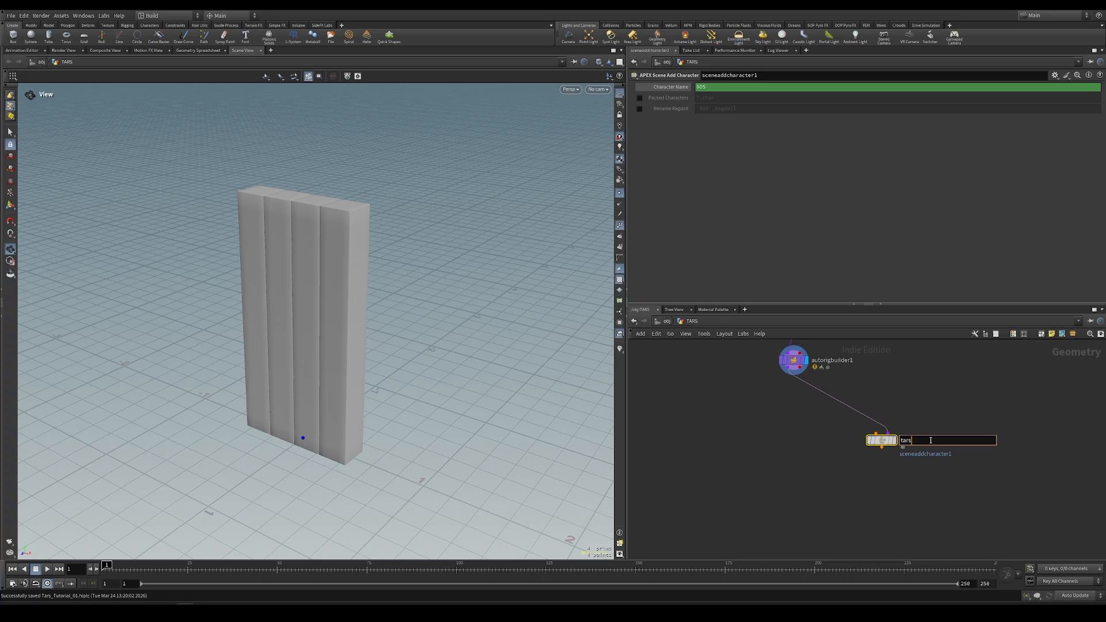
key(Return)
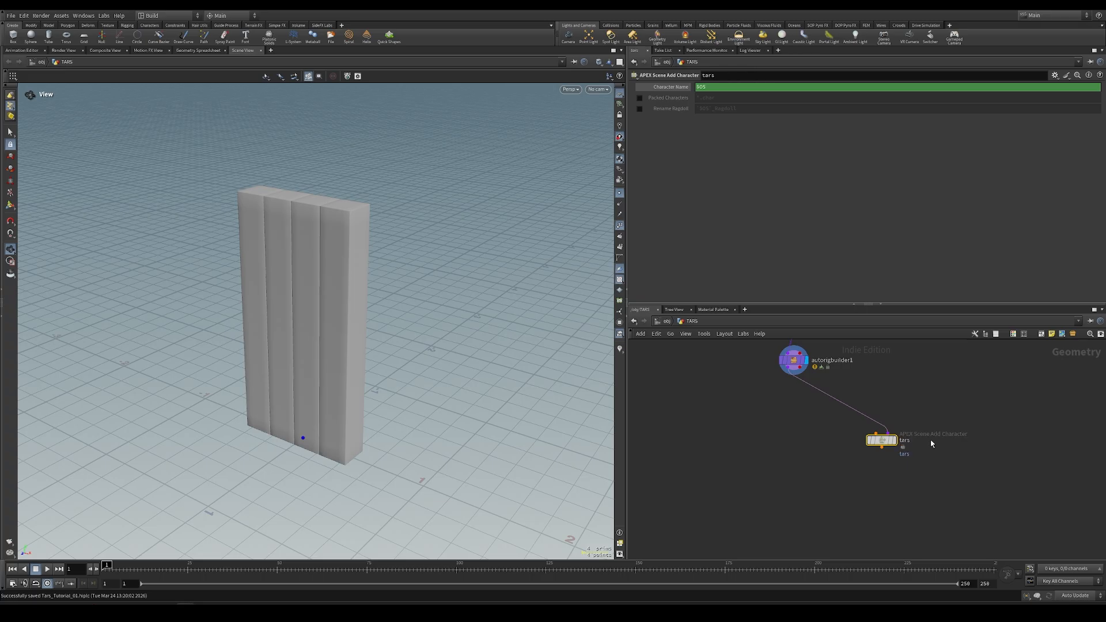
drag(882, 441, 891, 433)
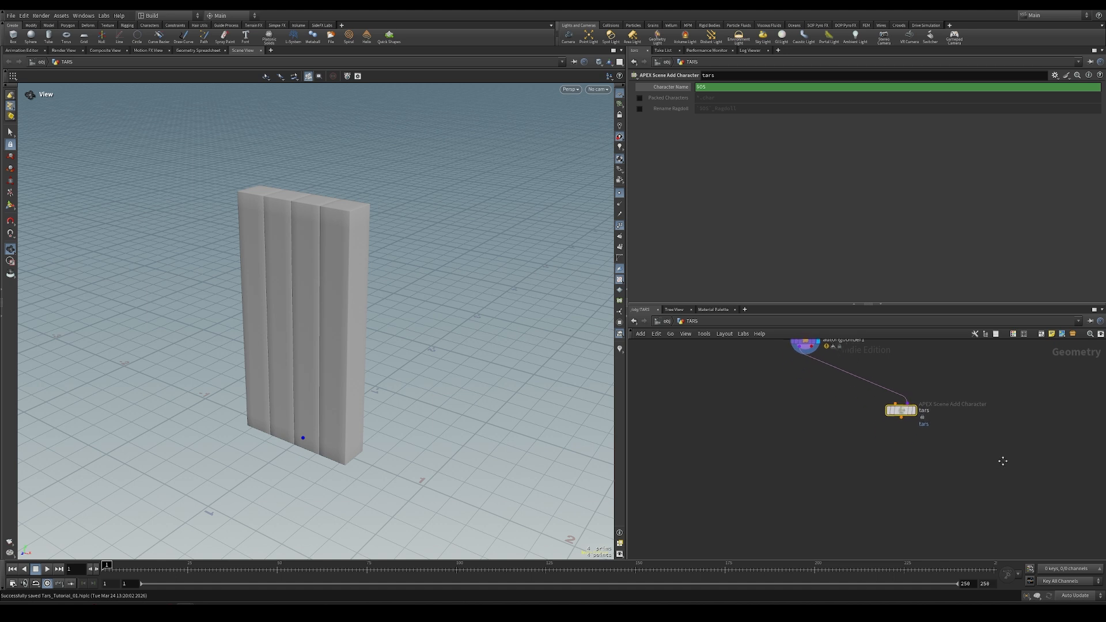
- Add an APEX Scene Animate node below the tars node and connect the tars output to it
key(Tab)
text(scene)
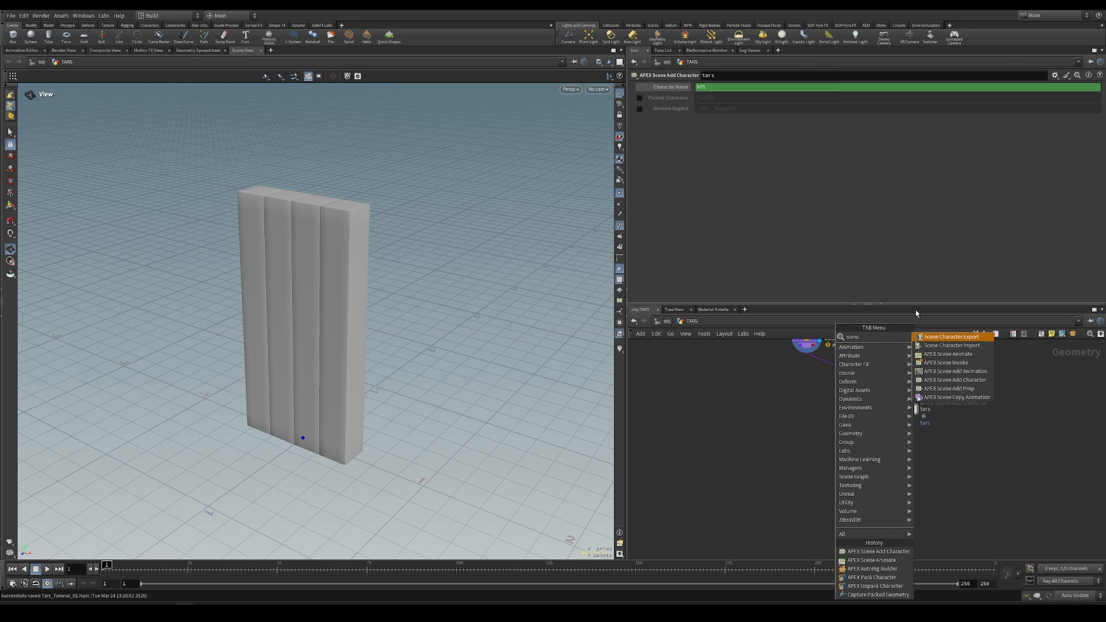
click(948, 354)
click(846, 448)
drag(903, 416, 846, 438)
- Rename the APEX Scene Animate node as idle
double_click(889, 444)
text(id)
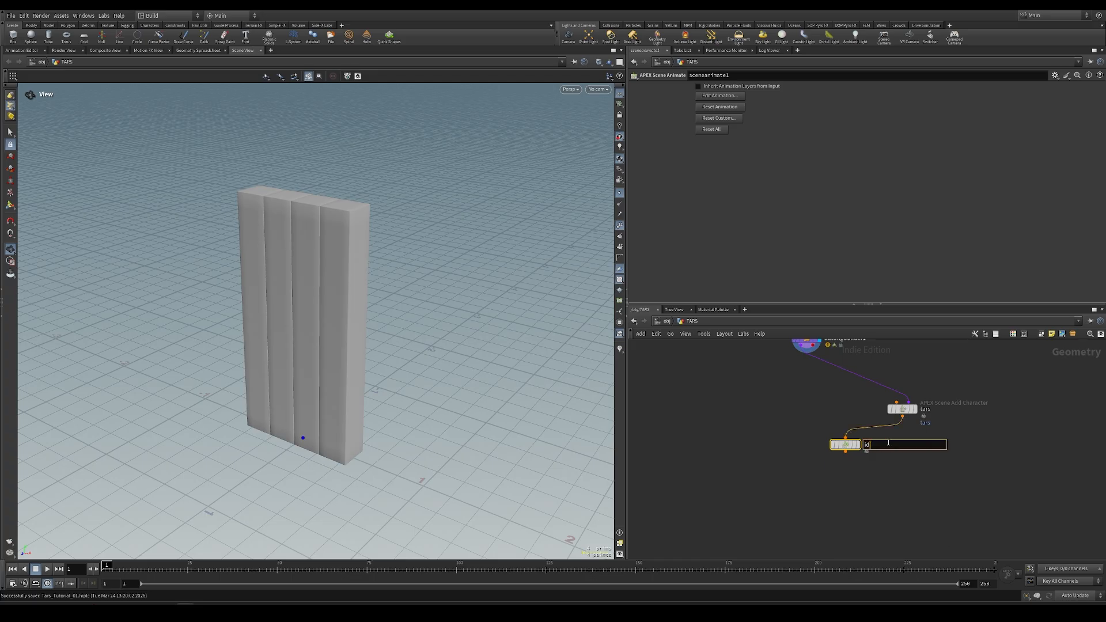
text(le)
key(Return)
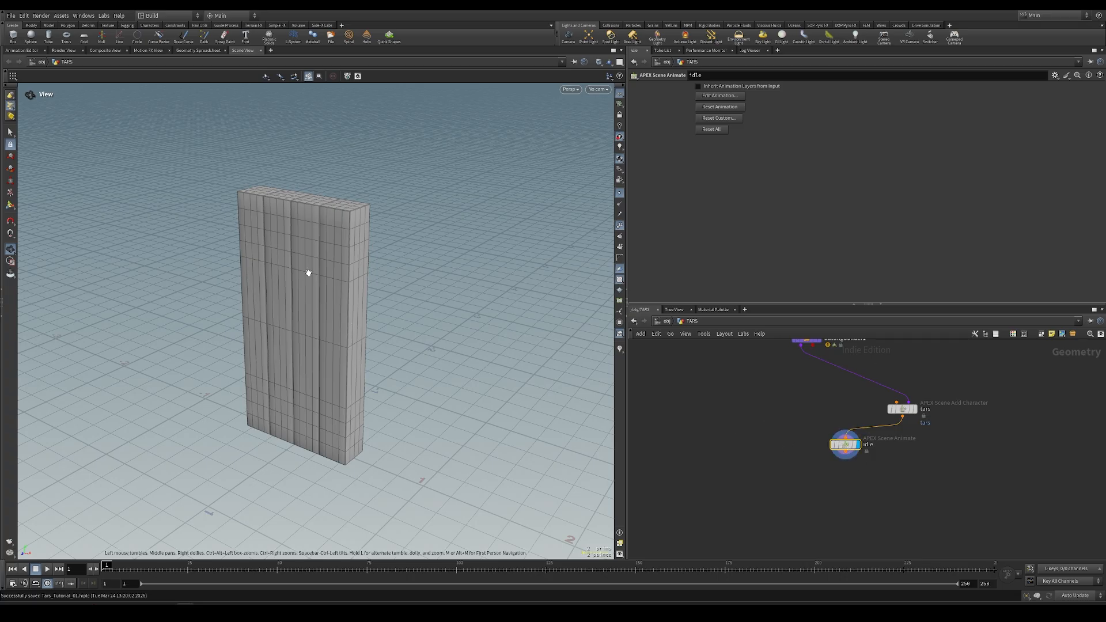
- Enter the Animate state on the idle node to show the rig's control shapes
click(10, 195)
alt+drag(337, 256, 313, 277)
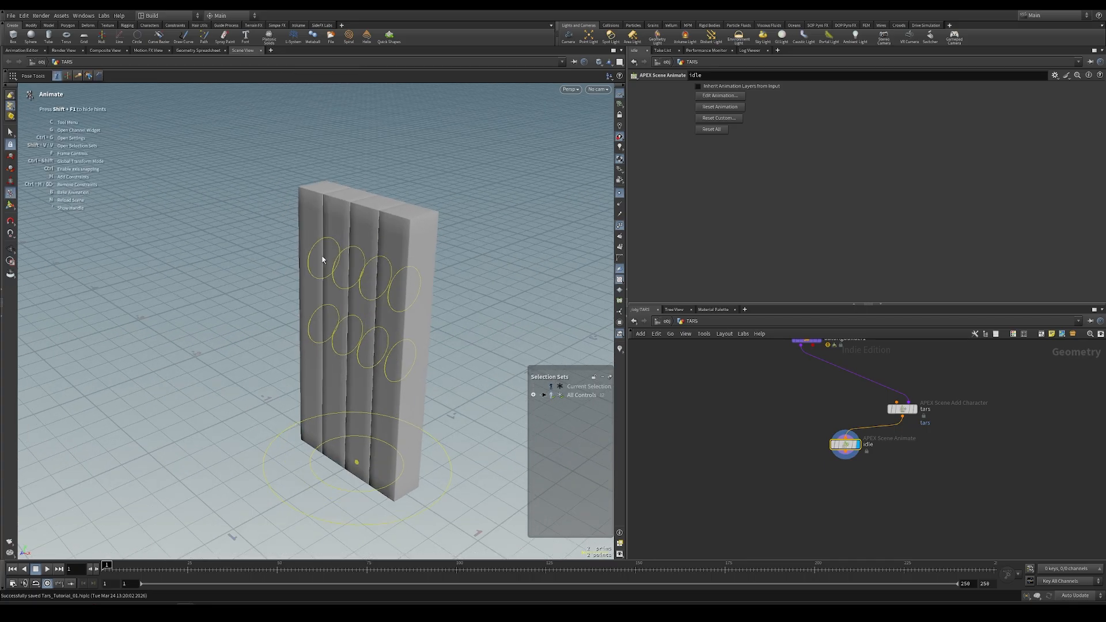
- Try rotating the outermost slab with its top control, undo the rotation and clear the selection
click(319, 253)
drag(317, 249, 310, 215)
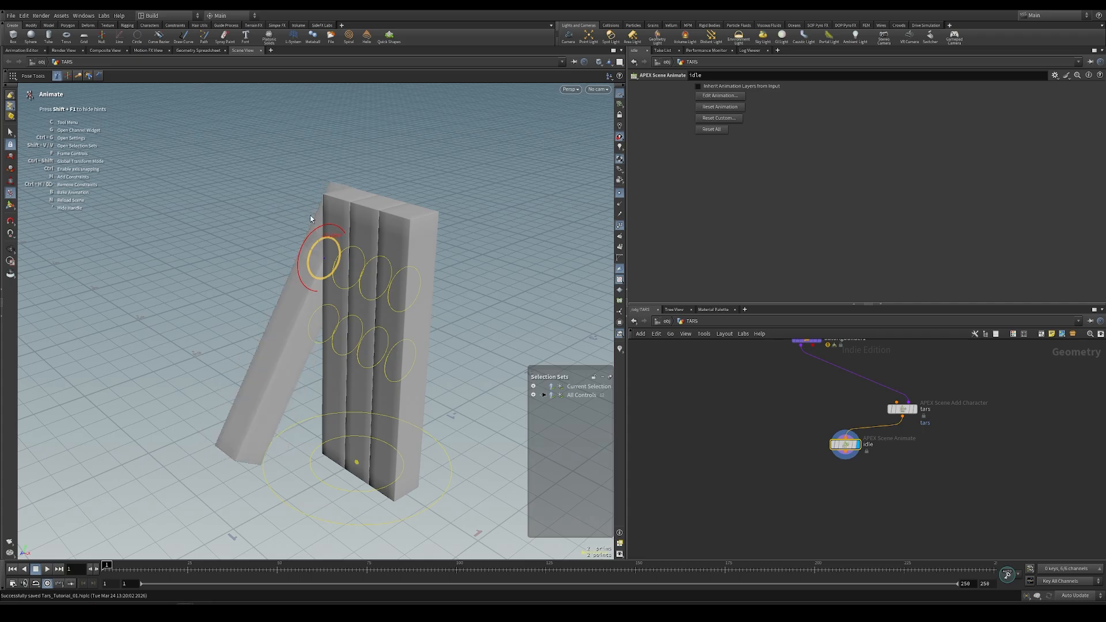
key(ctrl+z)
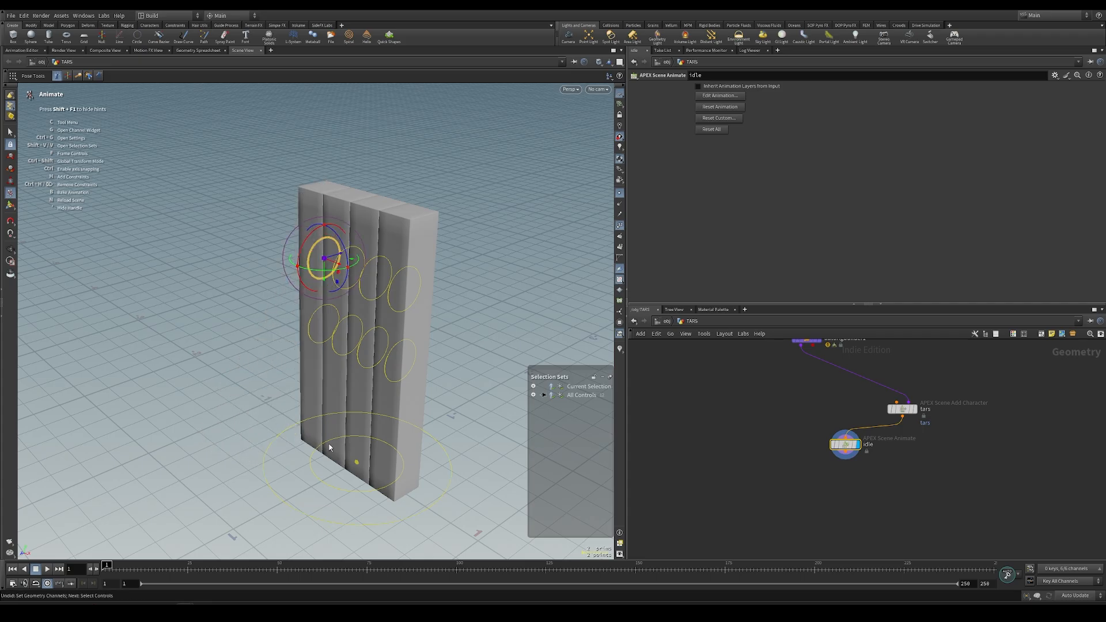
click(232, 410)
- Split the viewport pane horizontally and turn the lower pane into an Animation Editor
key(space)
key(super+space)
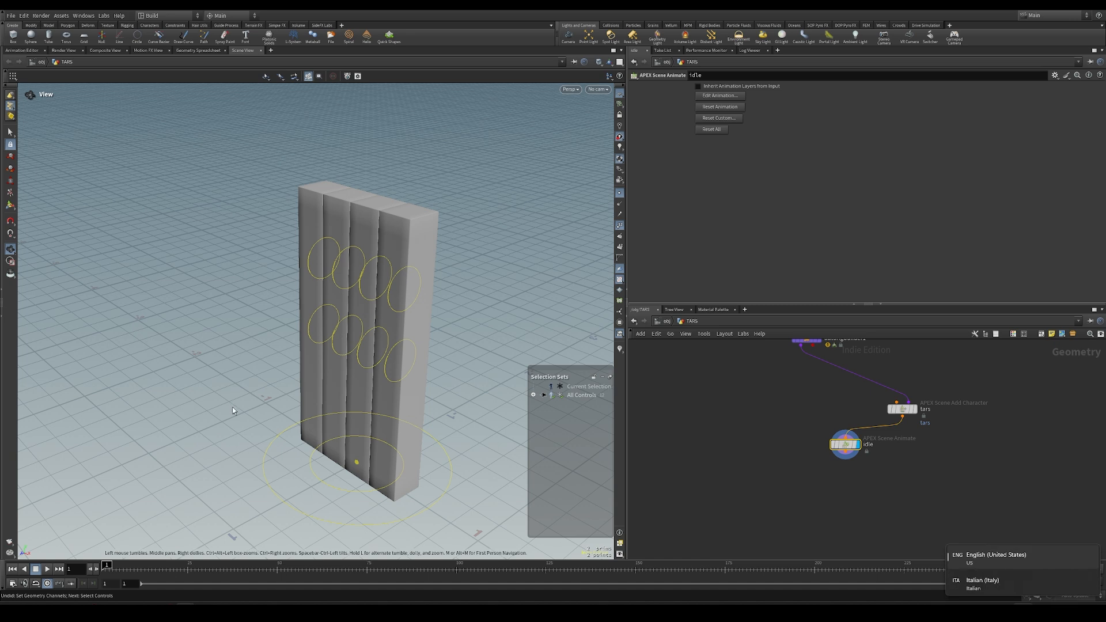
key(alt+bracketleft)
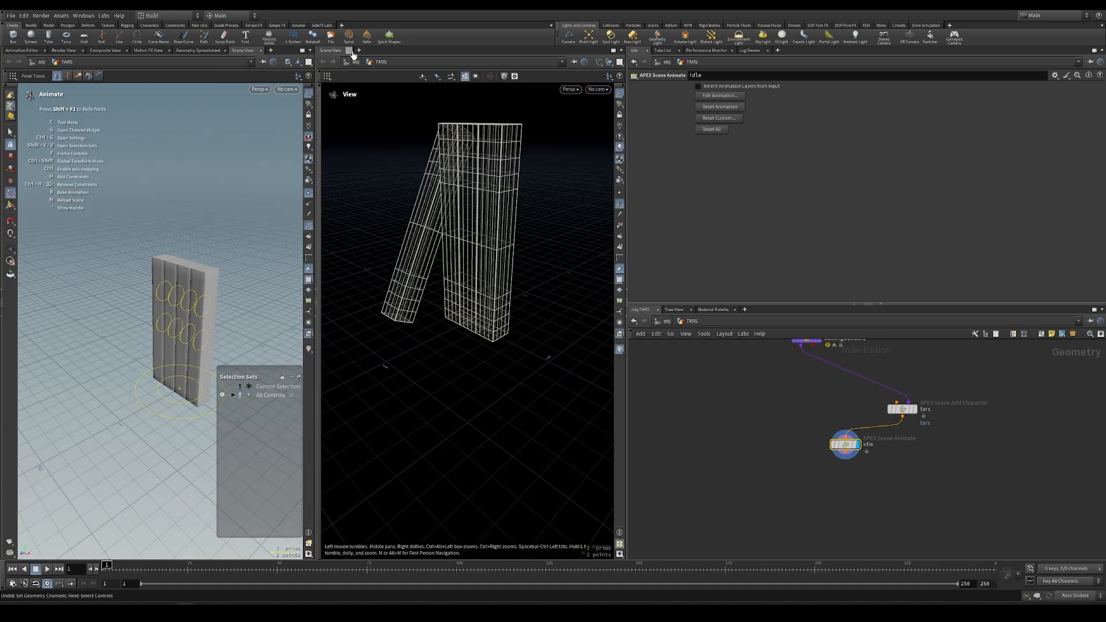
click(350, 51)
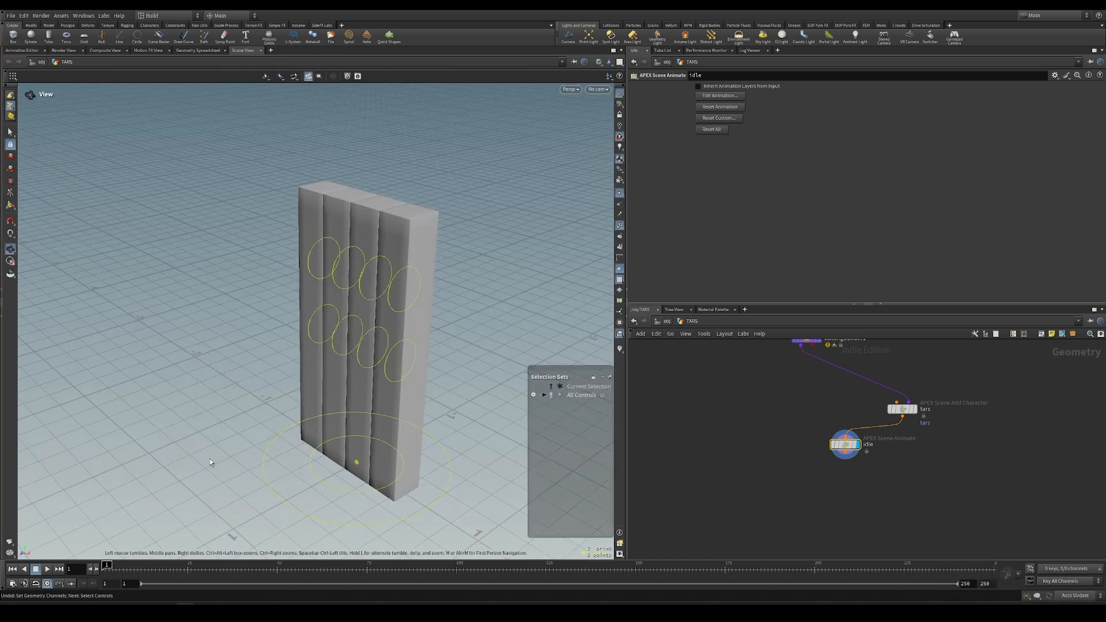
key(alt+bracketright)
right_click(23, 307)
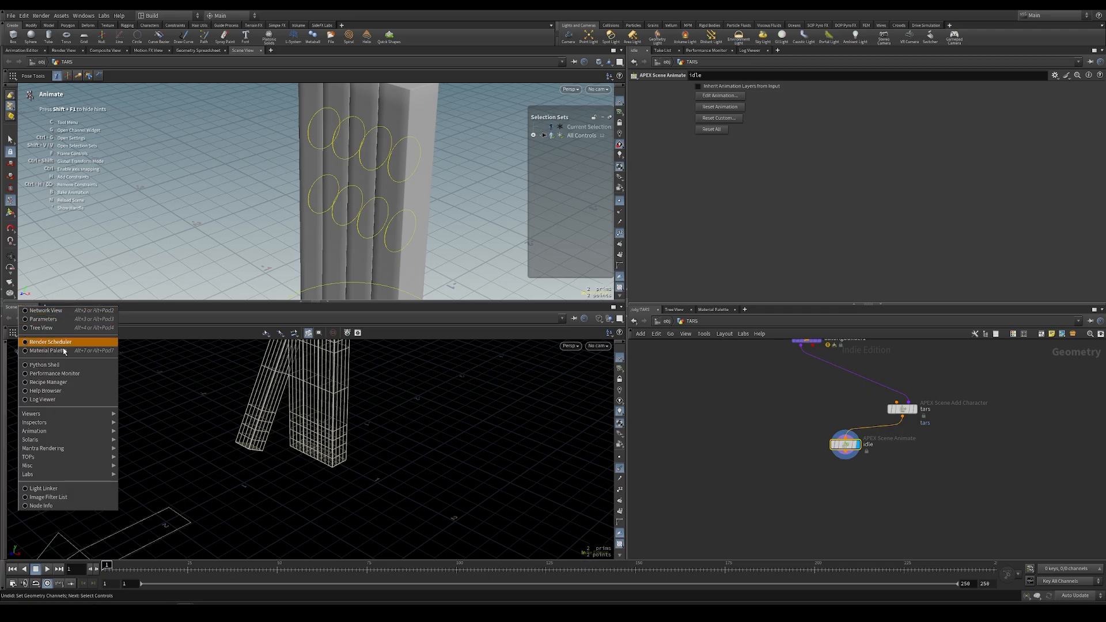
mouse_move(67, 432)
click(145, 432)
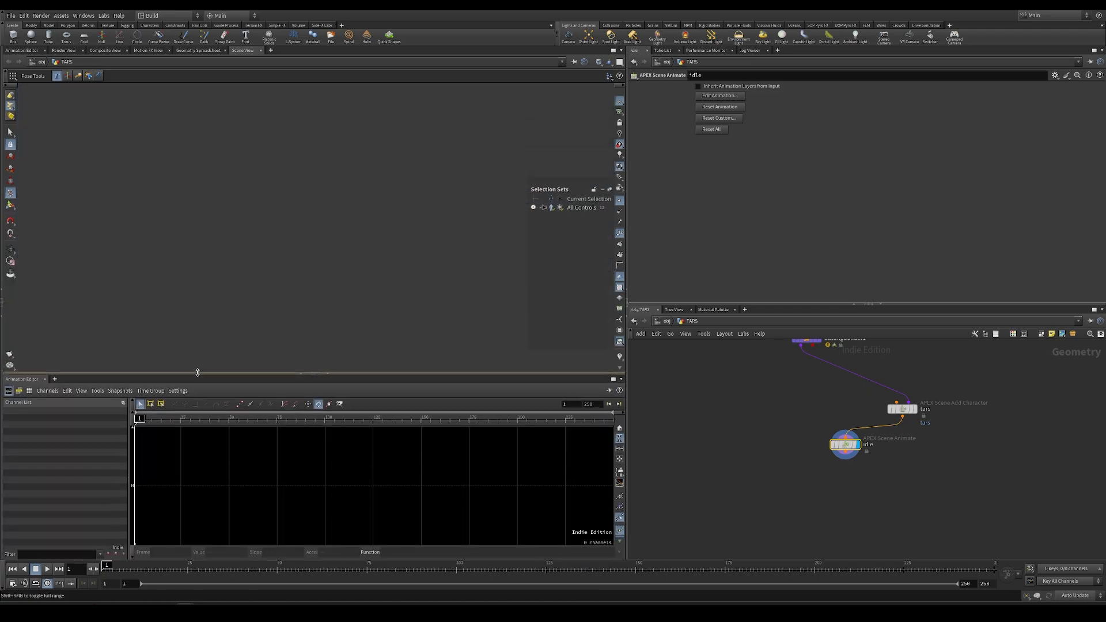
- Select the R_leg_2_top control and set the playback range to end at frame 70, with the playhead at frame 1
key(Escape)
drag(388, 262, 279, 238)
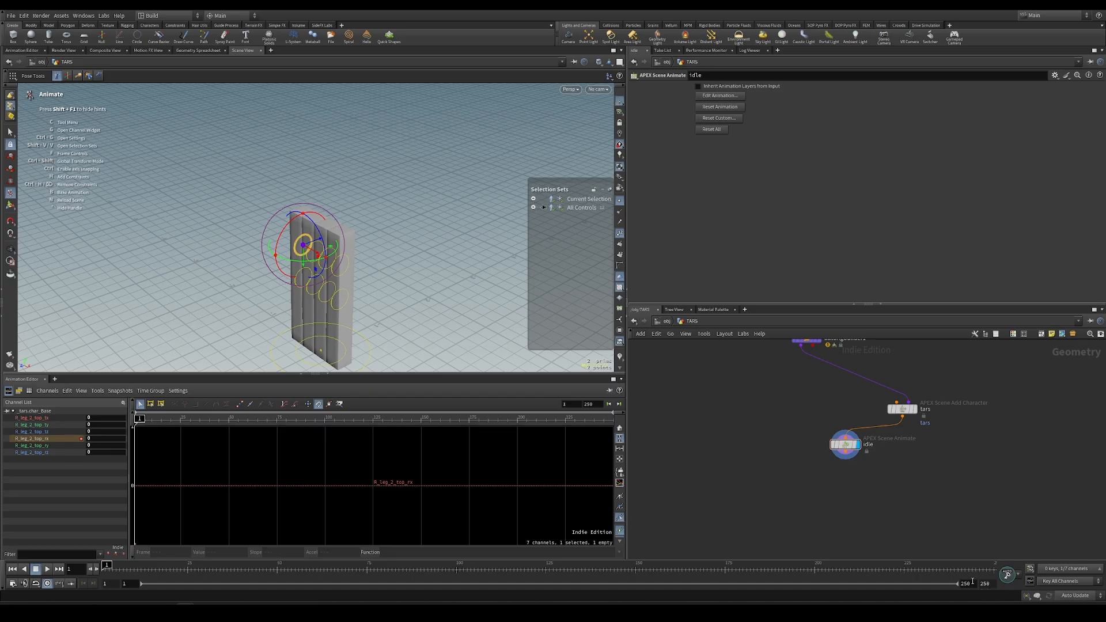
key(Return)
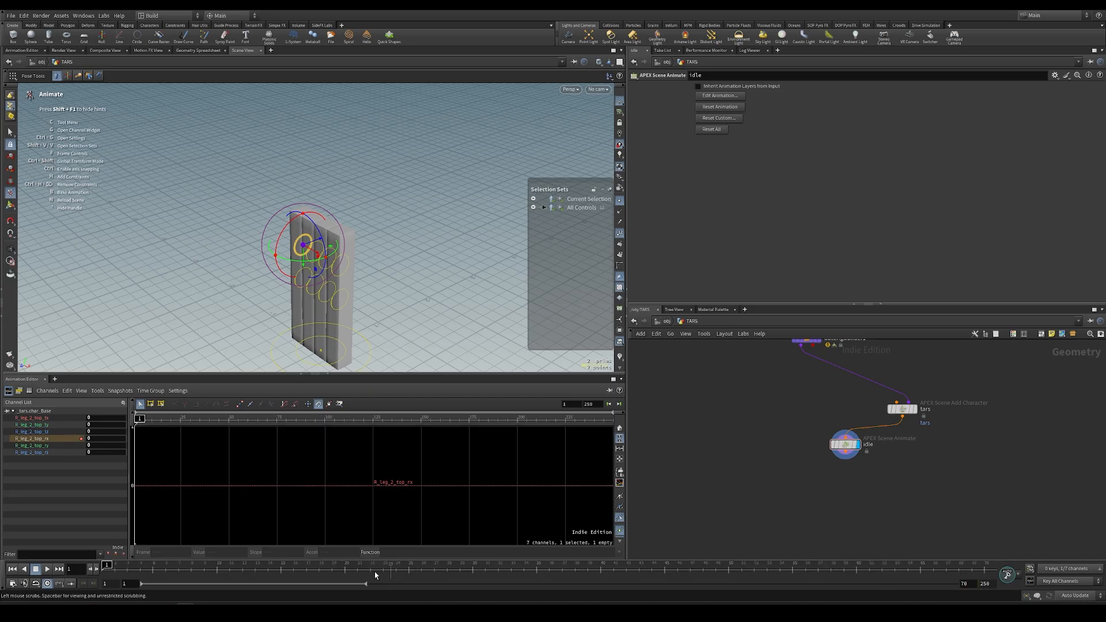
mouse_move(108, 565)
mouse_down()
mouse_move(178, 565)
mouse_move(107, 565)
mouse_up()
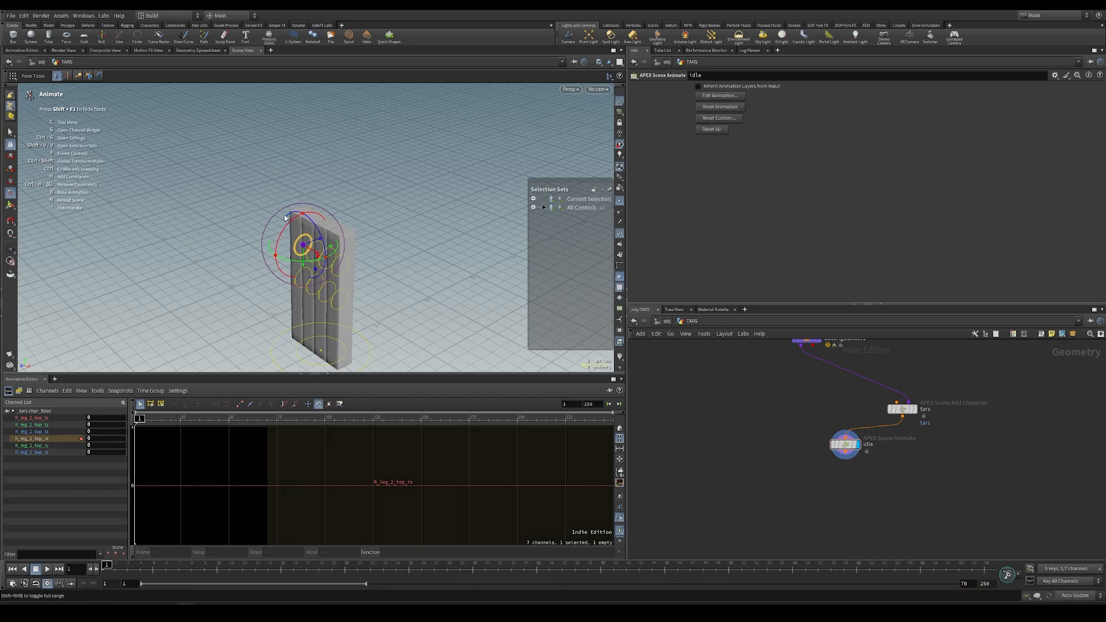
- Select the four top leg controls and isolate their rx channels in the Animation Editor
alt+right_drag(404, 219, 484, 219)
key(Return)
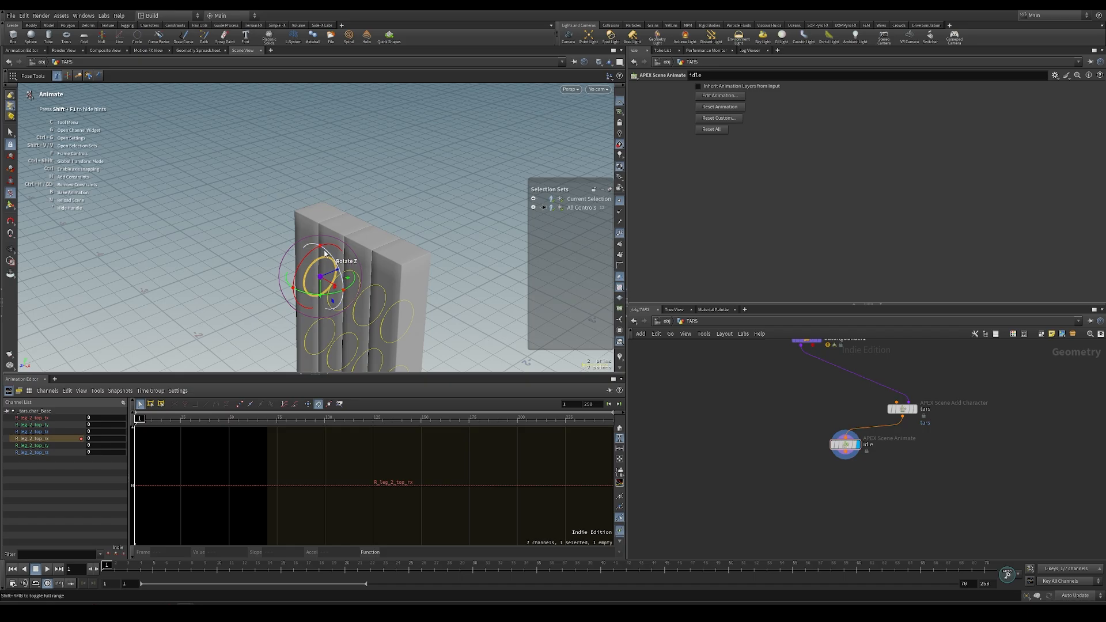
alt+middle_drag(154, 193, 86, 133)
drag(161, 168, 392, 256)
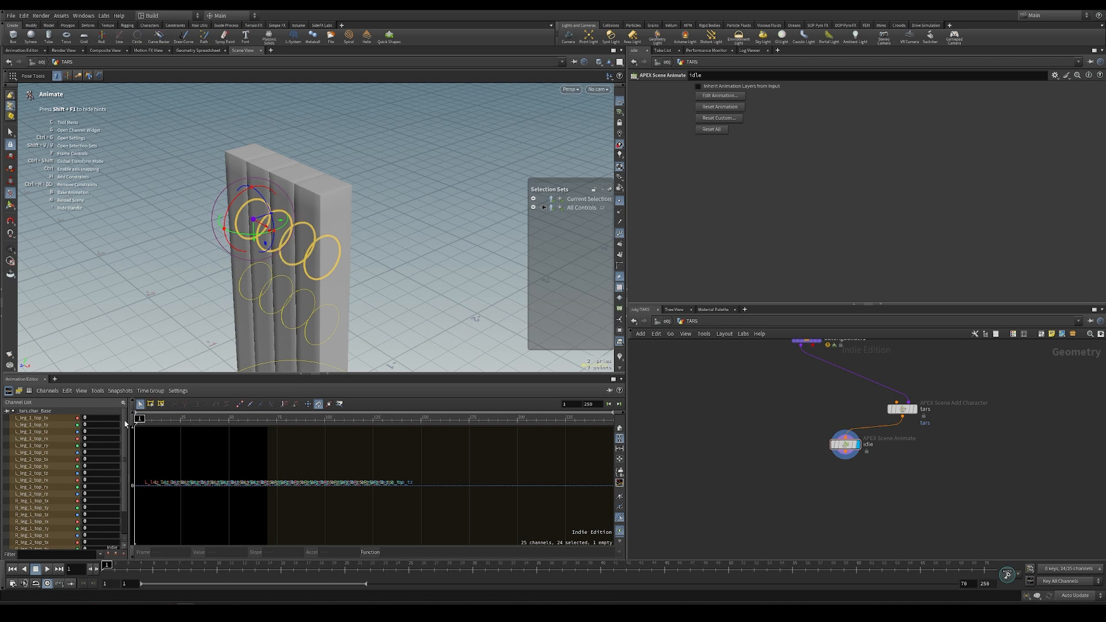
click(56, 439)
ctrl+click(58, 479)
ctrl+click(62, 522)
scroll(60, 527, down, 2)
ctrl+click(59, 533)
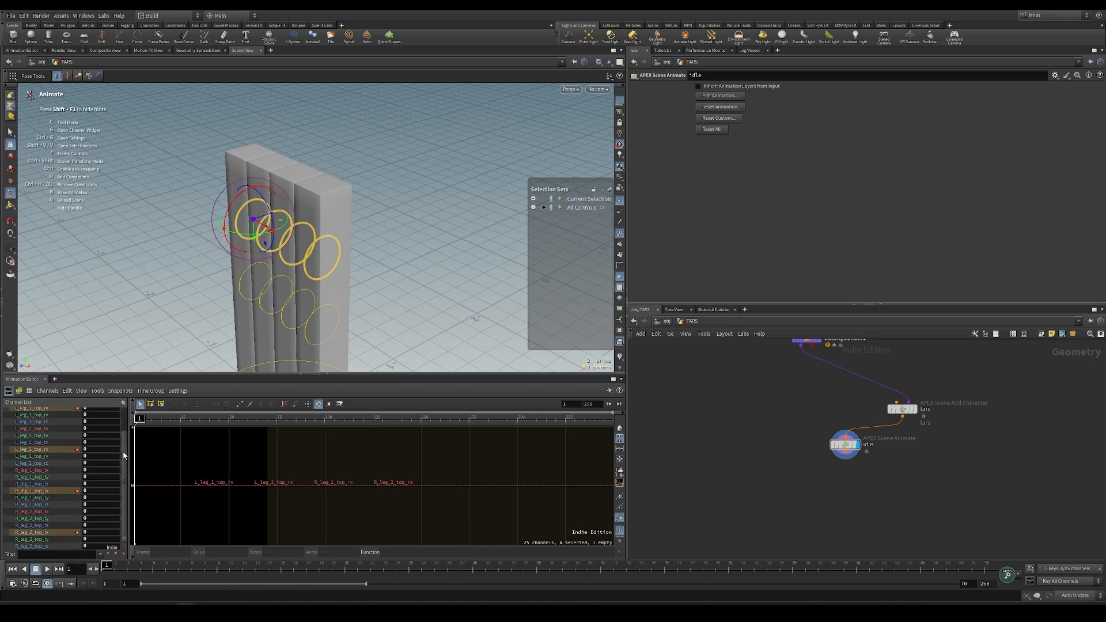
- Rotate the four top controls about X and key each rx channel at -1 on frame 1
drag(229, 207, 231, 207)
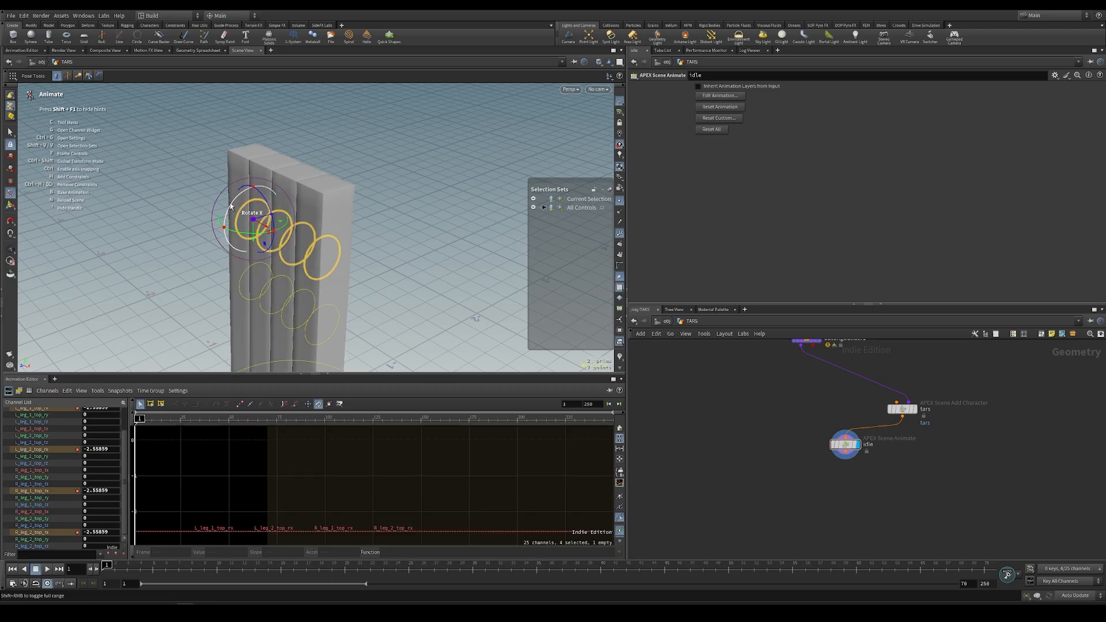
scroll(112, 444, up, 2)
double_click(110, 441)
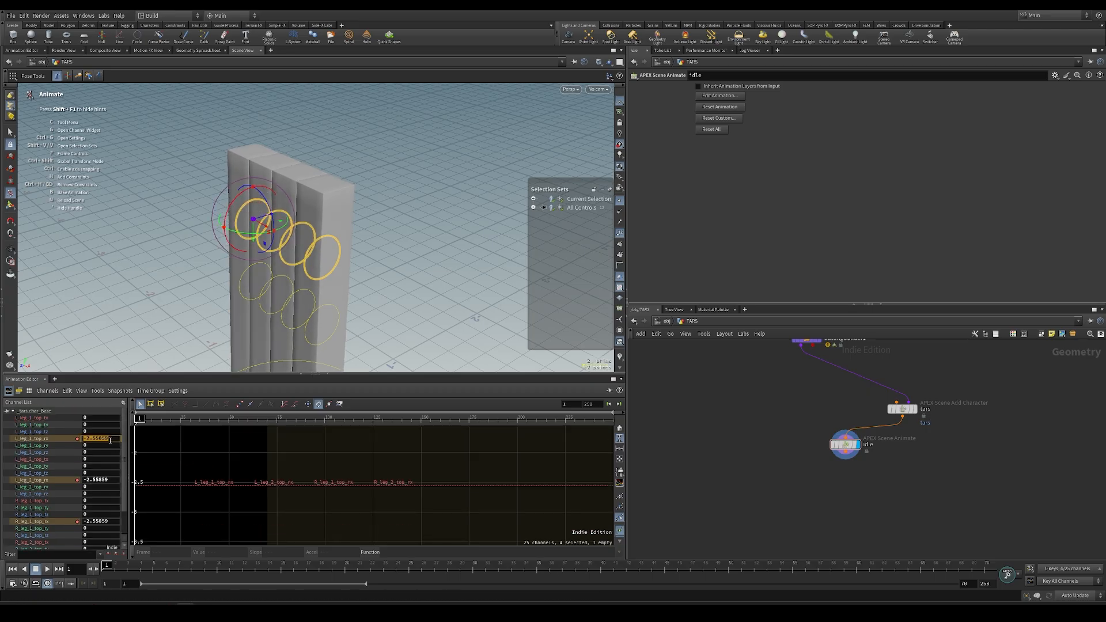
key(Return)
double_click(92, 481)
text(-1)
key(Return)
double_click(94, 521)
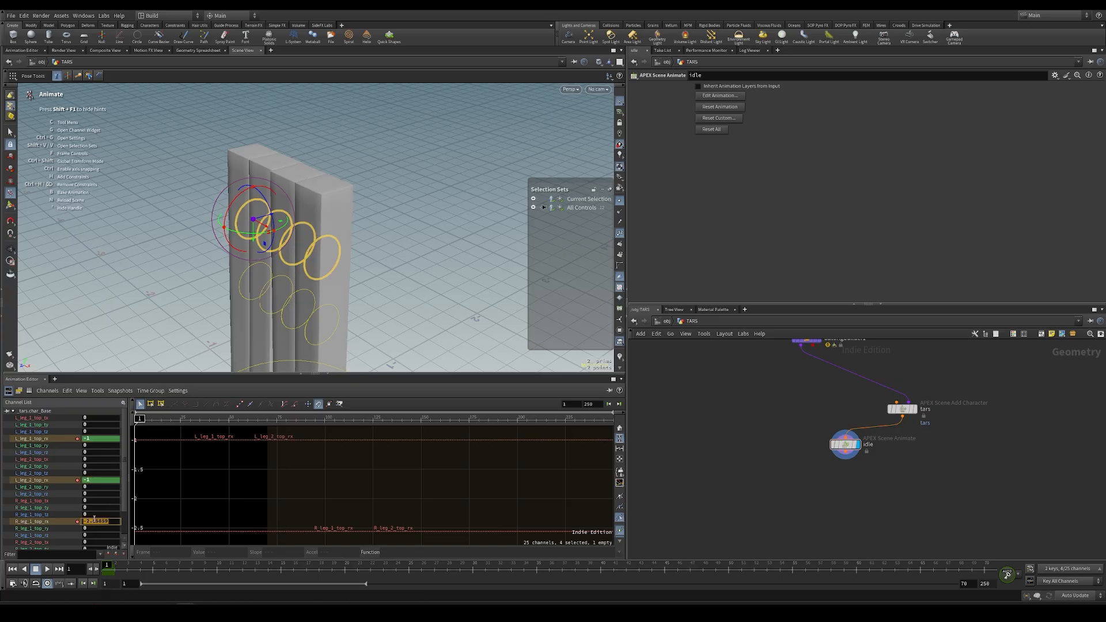
key(Return)
scroll(94, 520, down, 2)
double_click(98, 531)
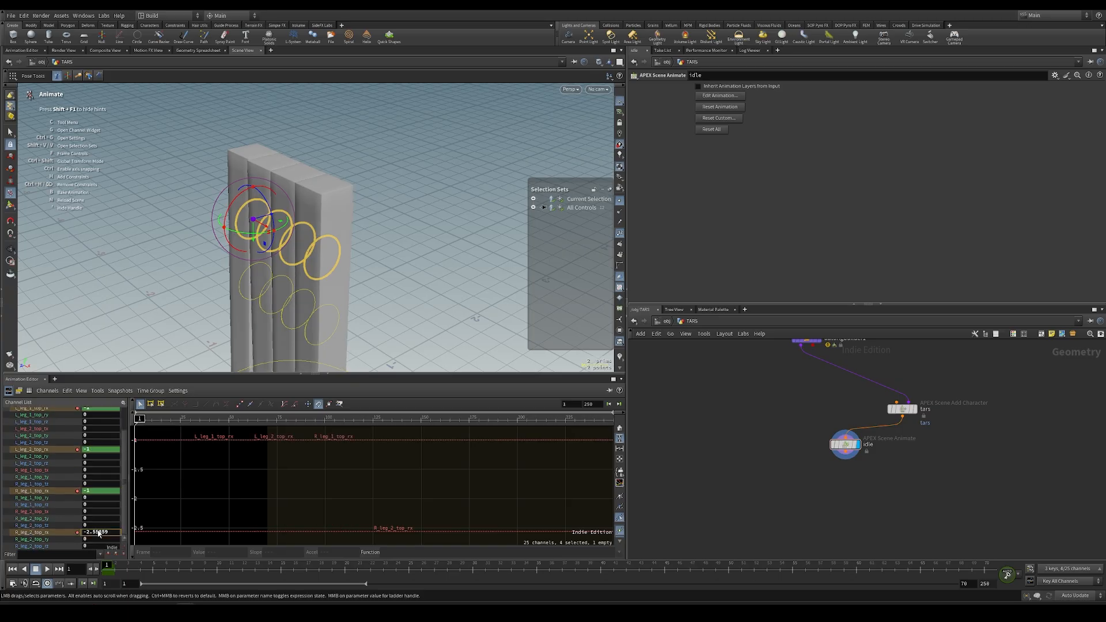
key(Return)
- Key the four top rx channels on frame 70 with the same value of -1
drag(139, 419, 276, 427)
alt+click(107, 533)
scroll(120, 452, up, 3)
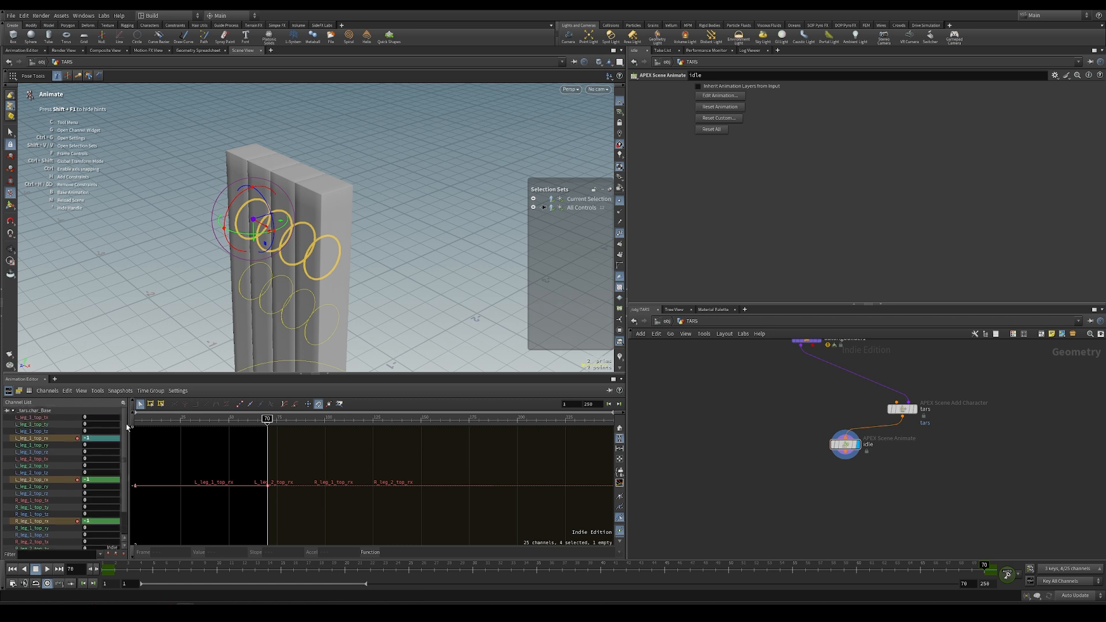
- Key the rx channels of all four top controls at 1 on frame 35
drag(234, 424, 199, 427)
click(104, 440)
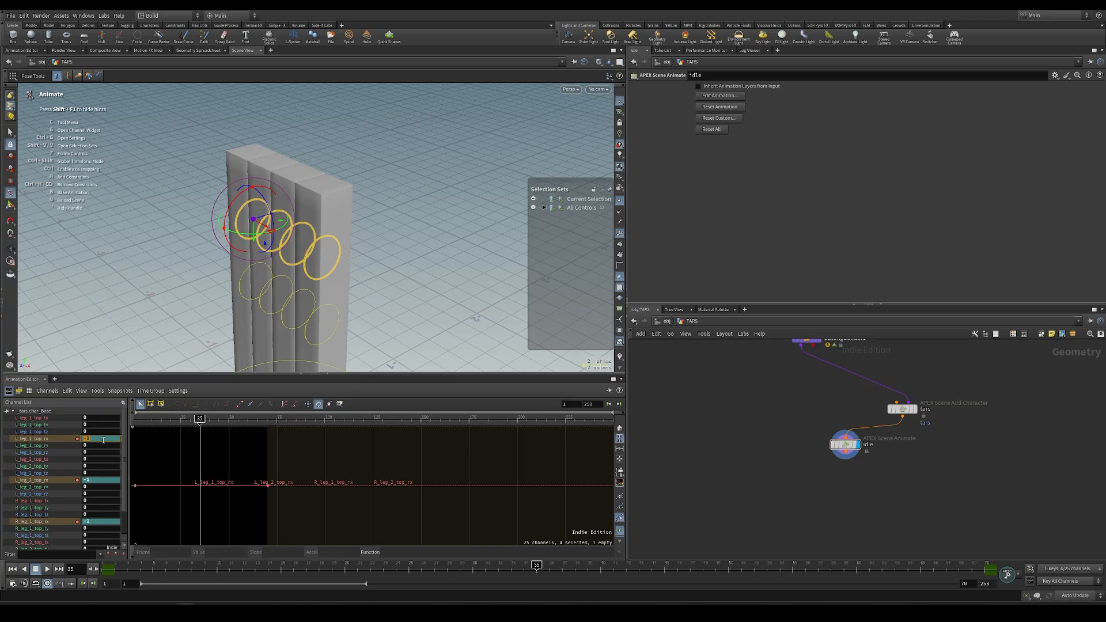
text(1)
key(Return)
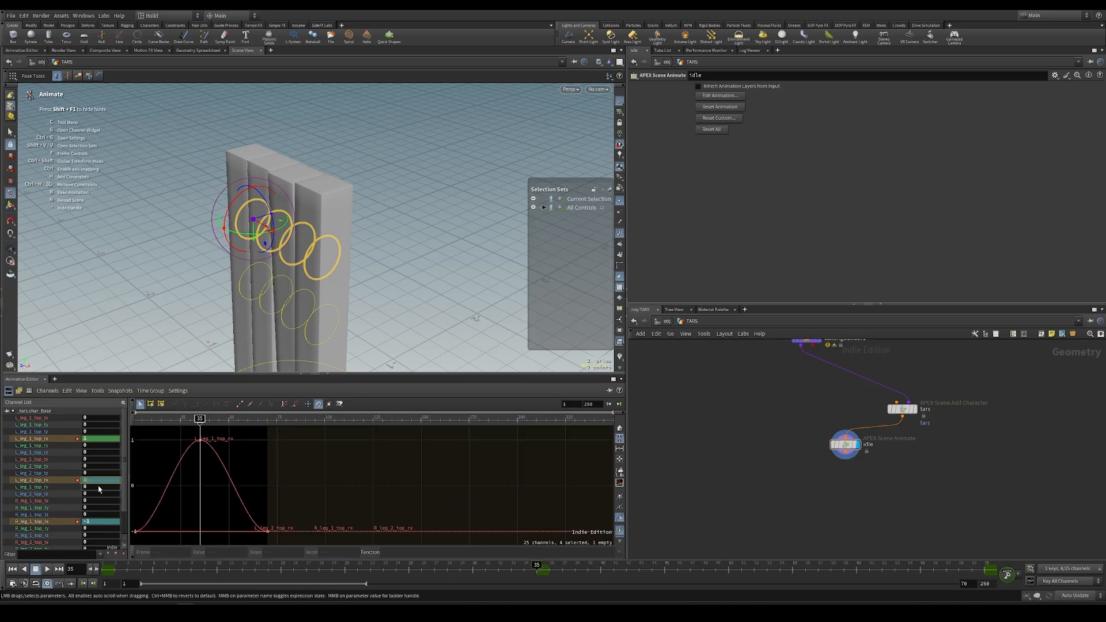
scroll(122, 499, down, 2)
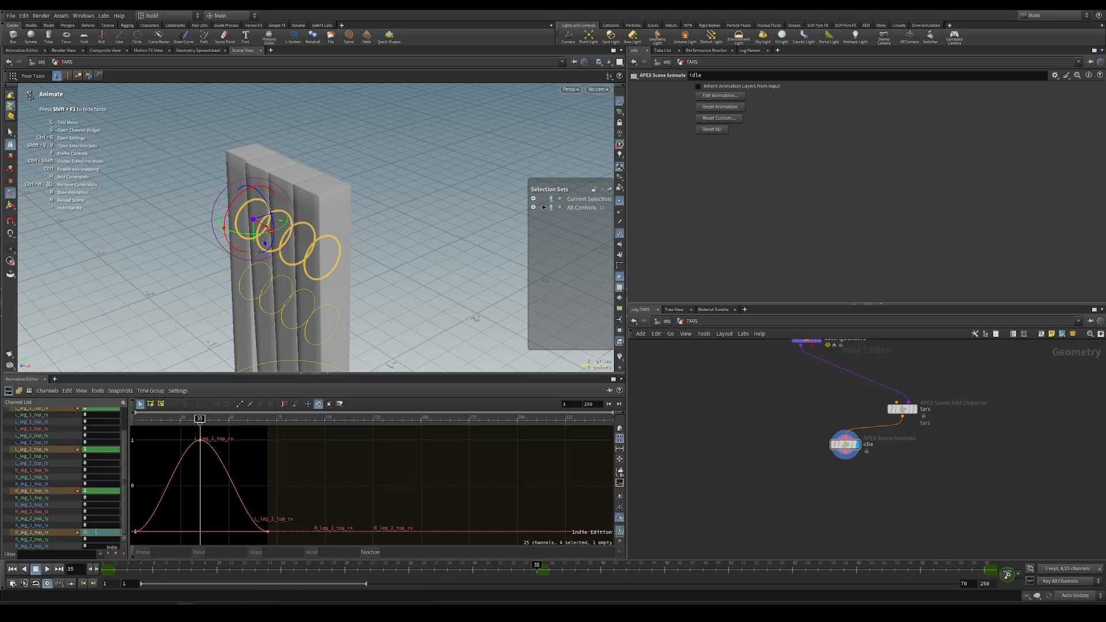
- Play back the slab rocking animation from frame 1 and stop it
drag(200, 420, 101, 430)
click(47, 570)
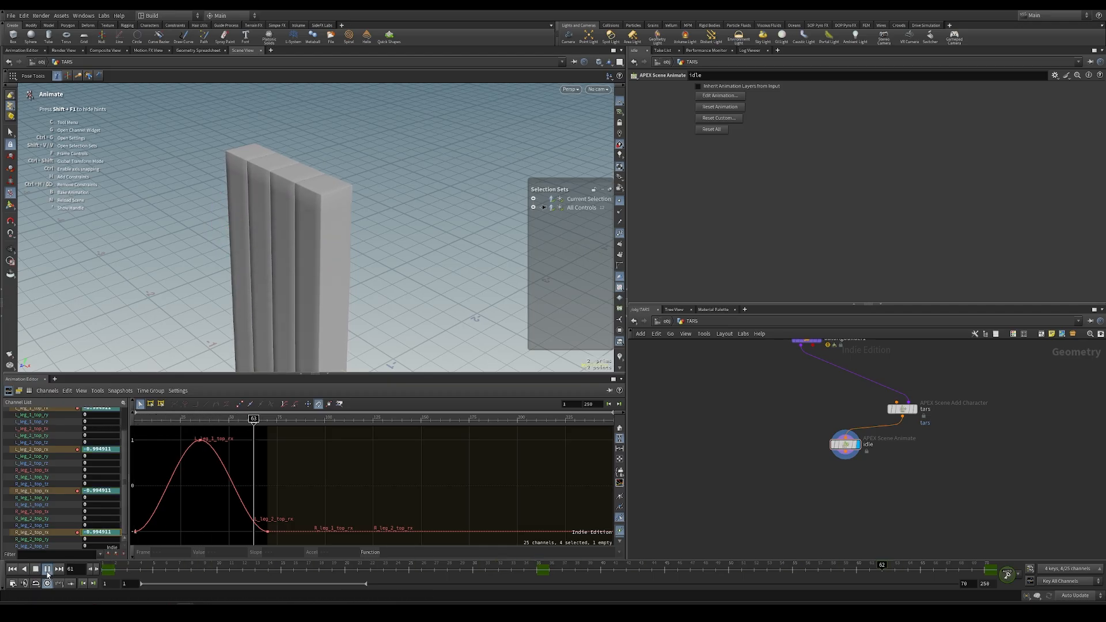
click(47, 569)
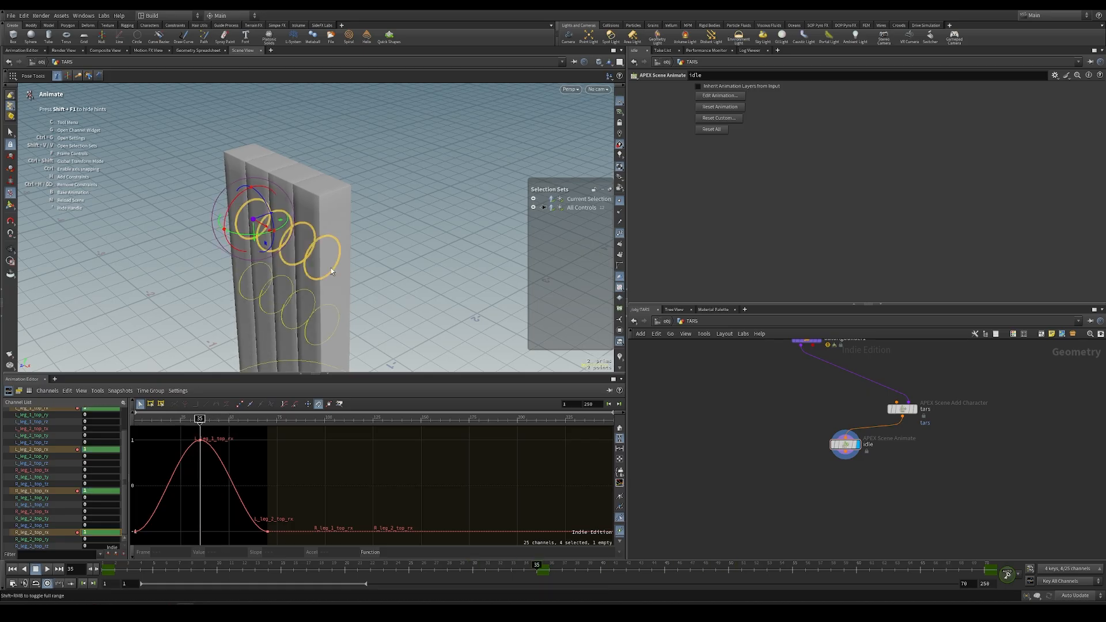
- Select the L_leg_1_top and R_leg_1_top controls and change their rx keys at frame 35 to -1
click(402, 188)
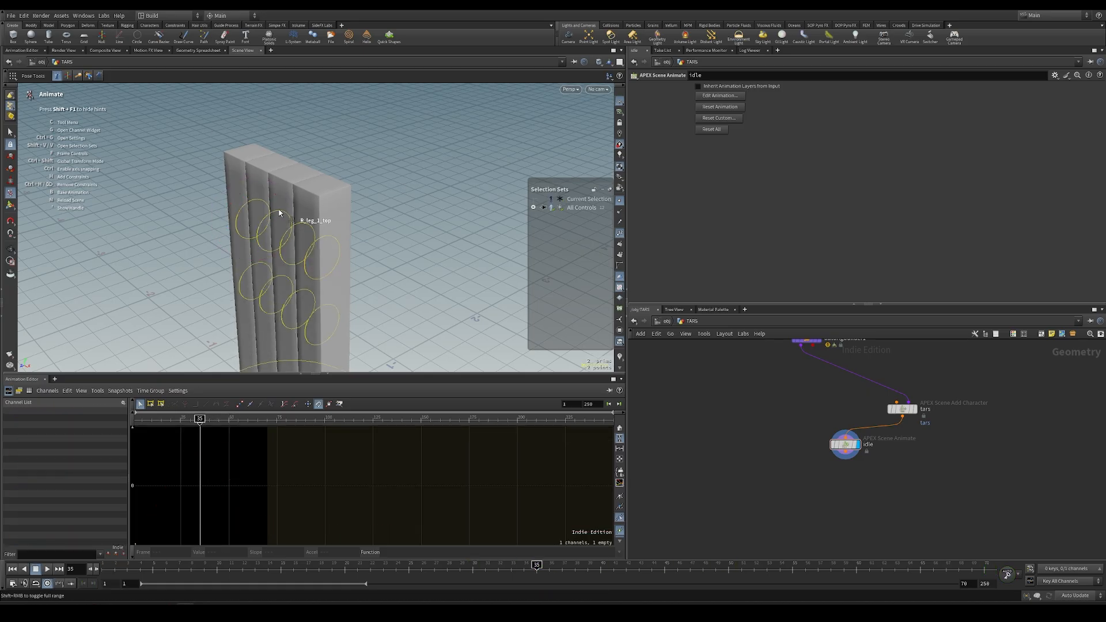
click(295, 218)
shift+click(307, 226)
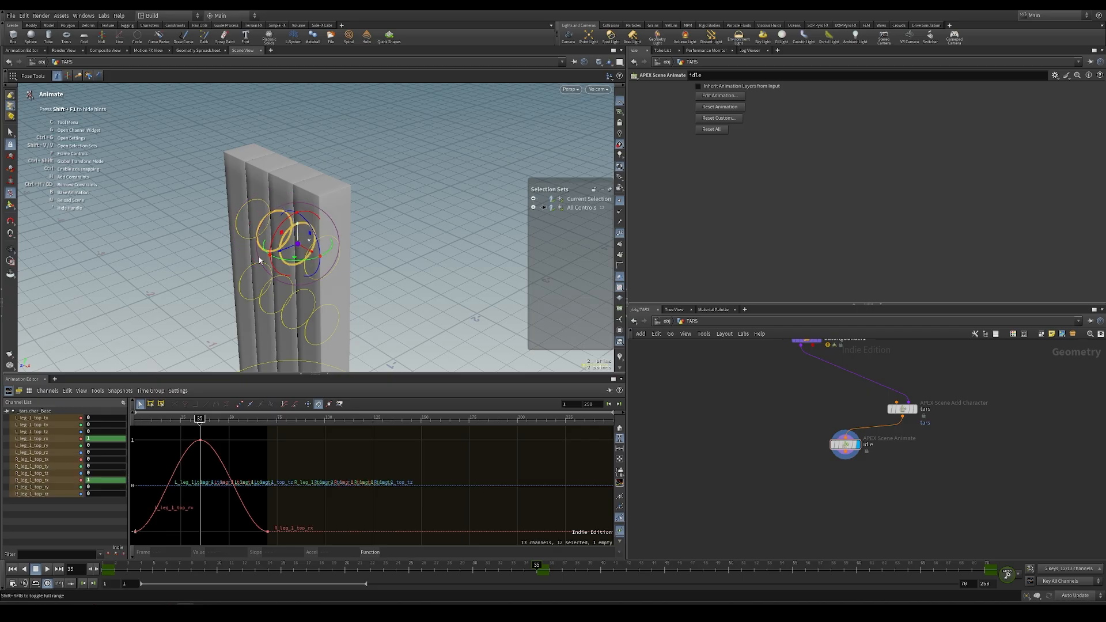
key(f)
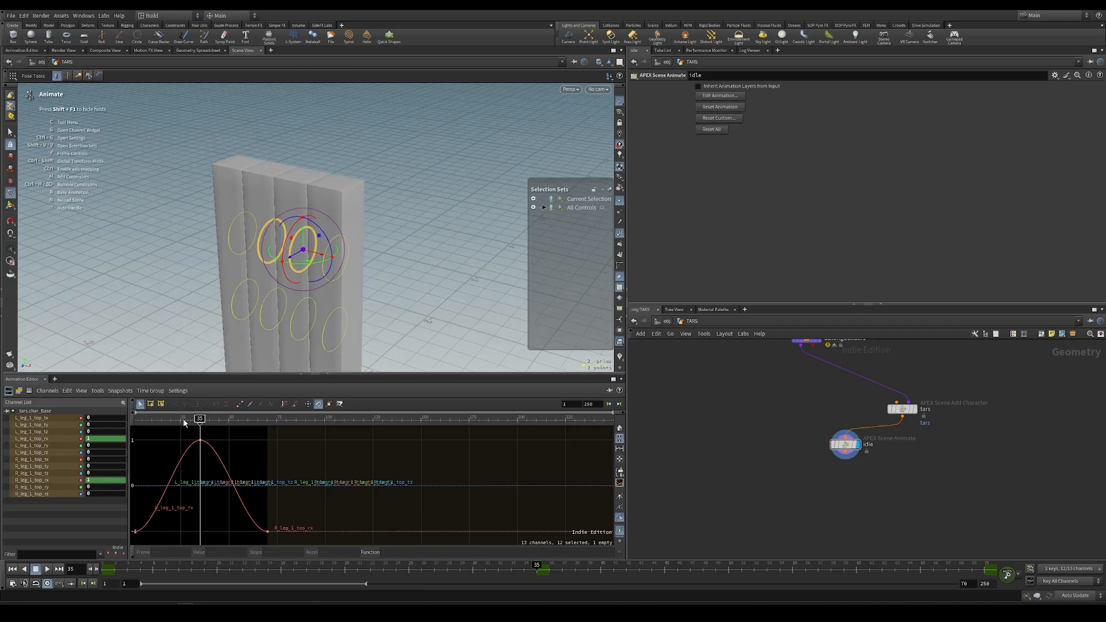
drag(188, 433, 228, 472)
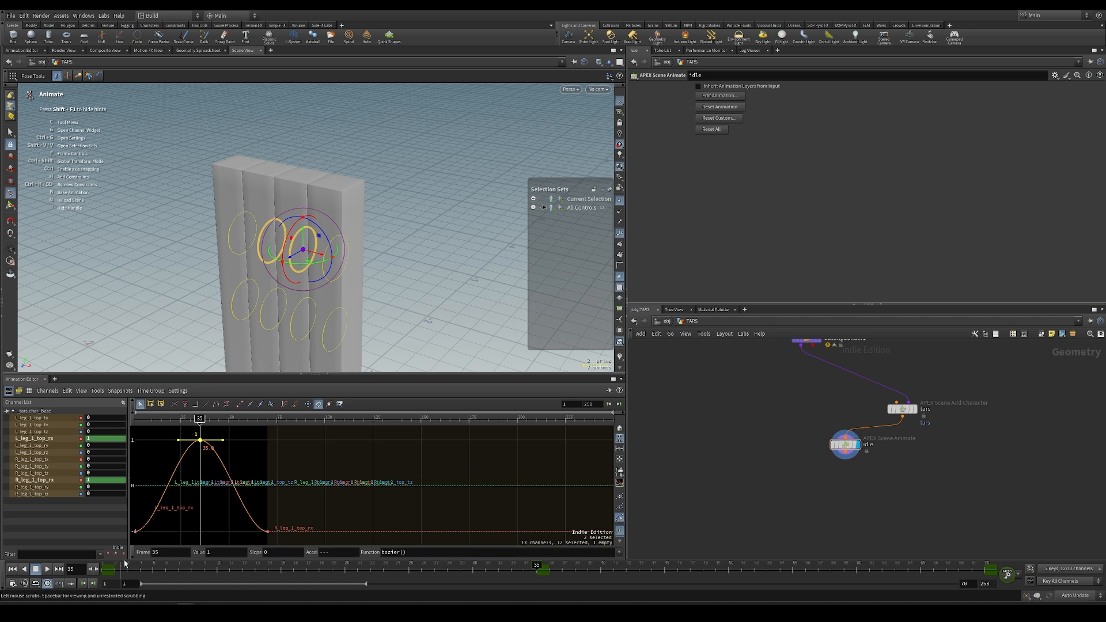
click(210, 552)
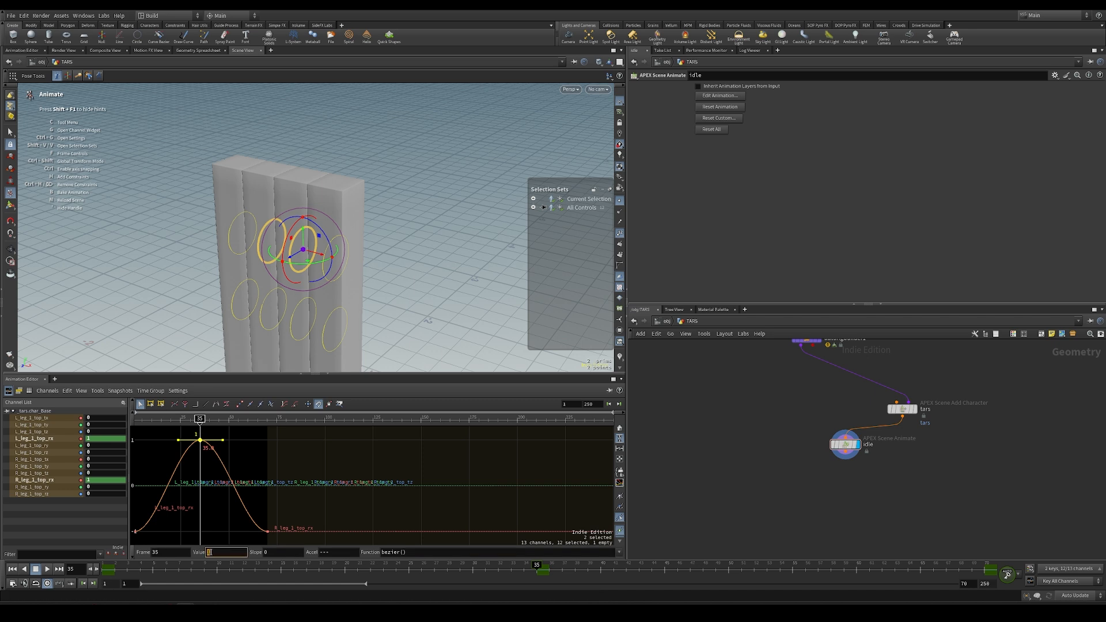
text(-1)
key(Return)
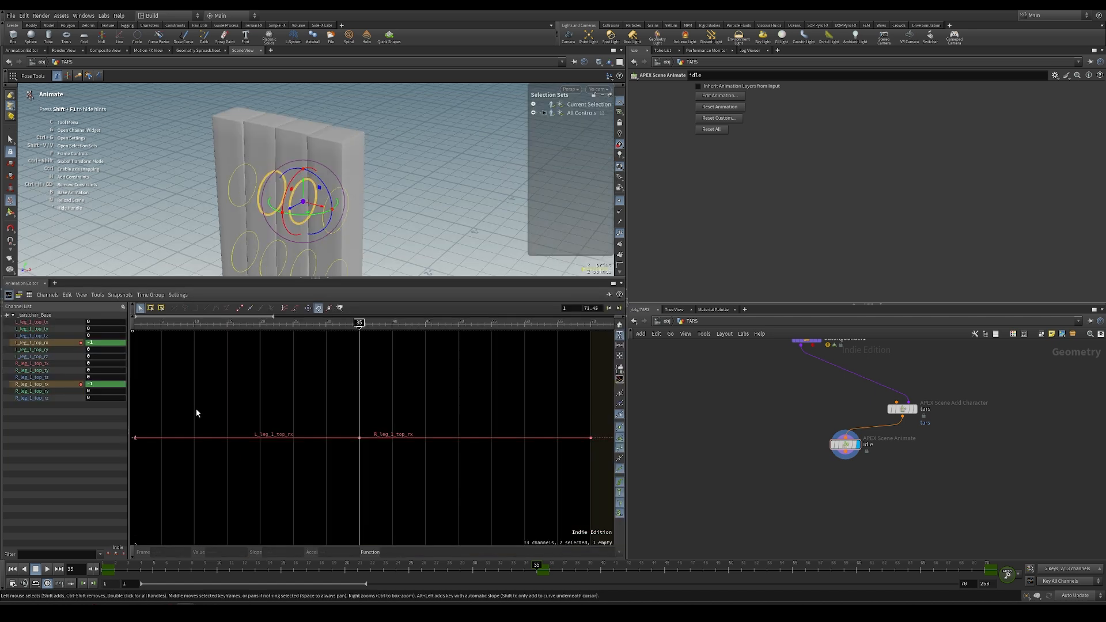
- Set the rx keys of the two inner leg controls at frames 1 and 70 to 1
drag(196, 409, 109, 471)
shift+drag(533, 412, 607, 472)
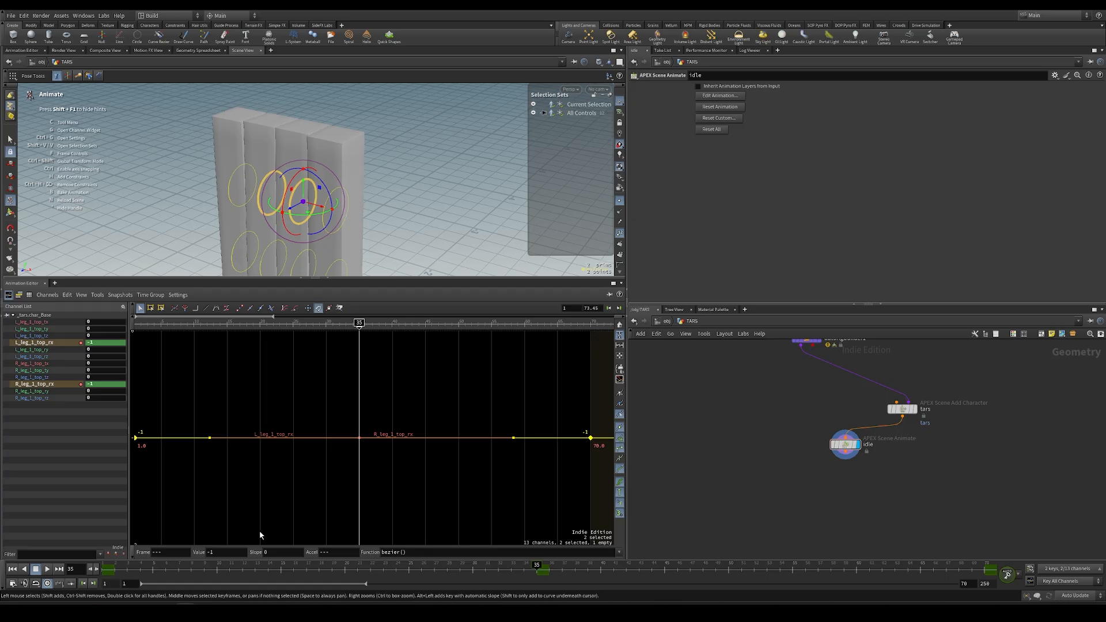
click(227, 553)
text(1)
key(Return)
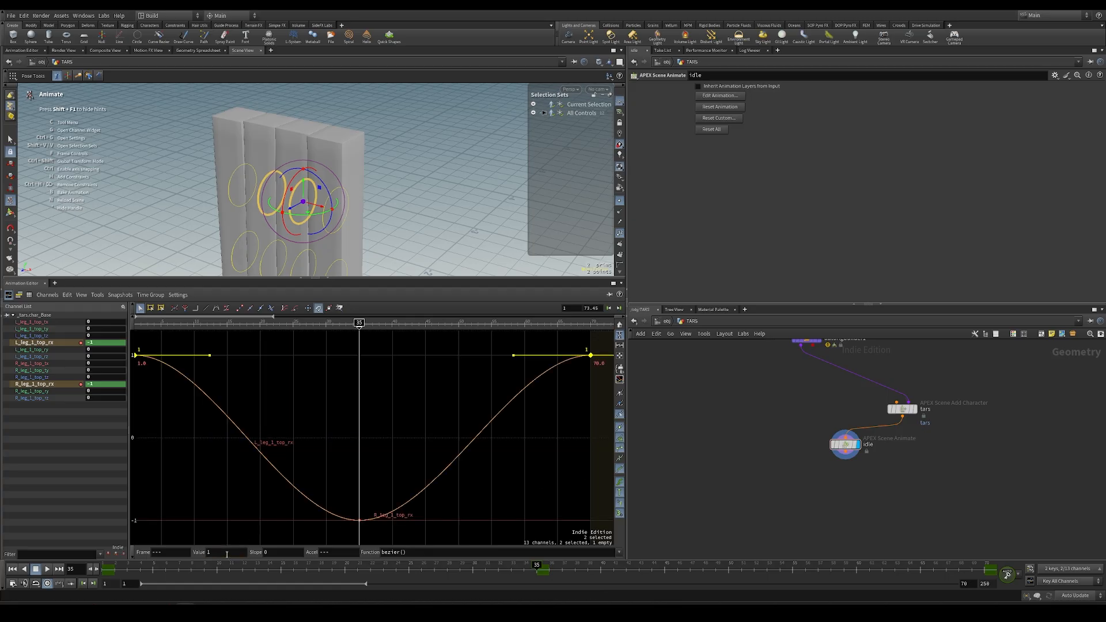
- Play back the animation with all four top controls selected, and save the scene
drag(183, 156, 379, 199)
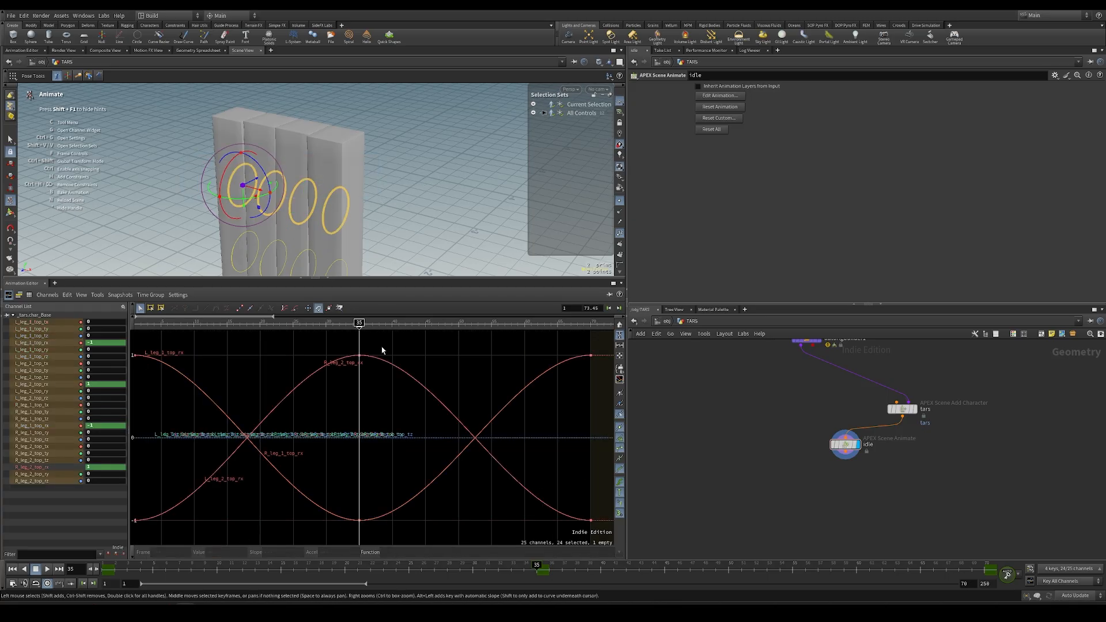
click(48, 569)
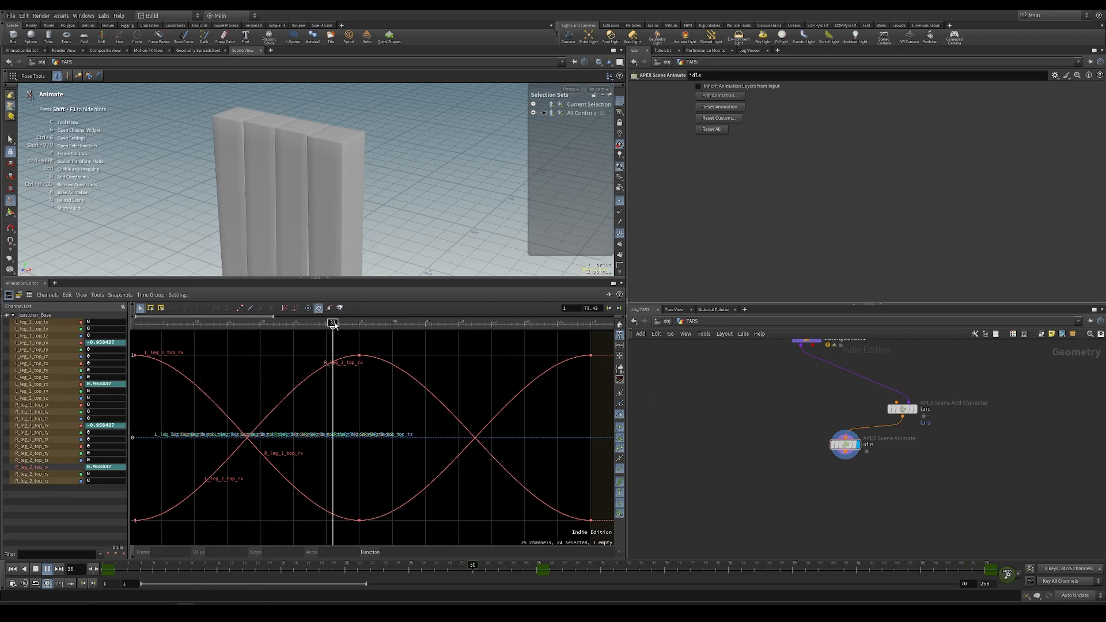
key(Up)
key(ctrl+s)
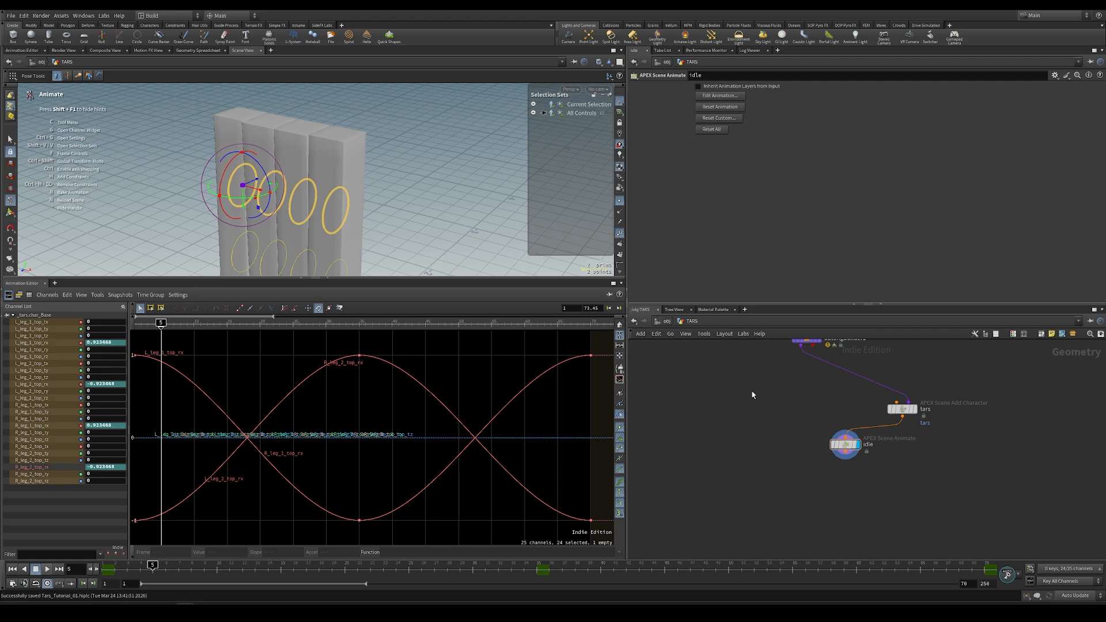
- Add an APEX Unpack Character node below idle, wire it in, display it, and set its character name to tars
middle_drag(833, 468, 818, 423)
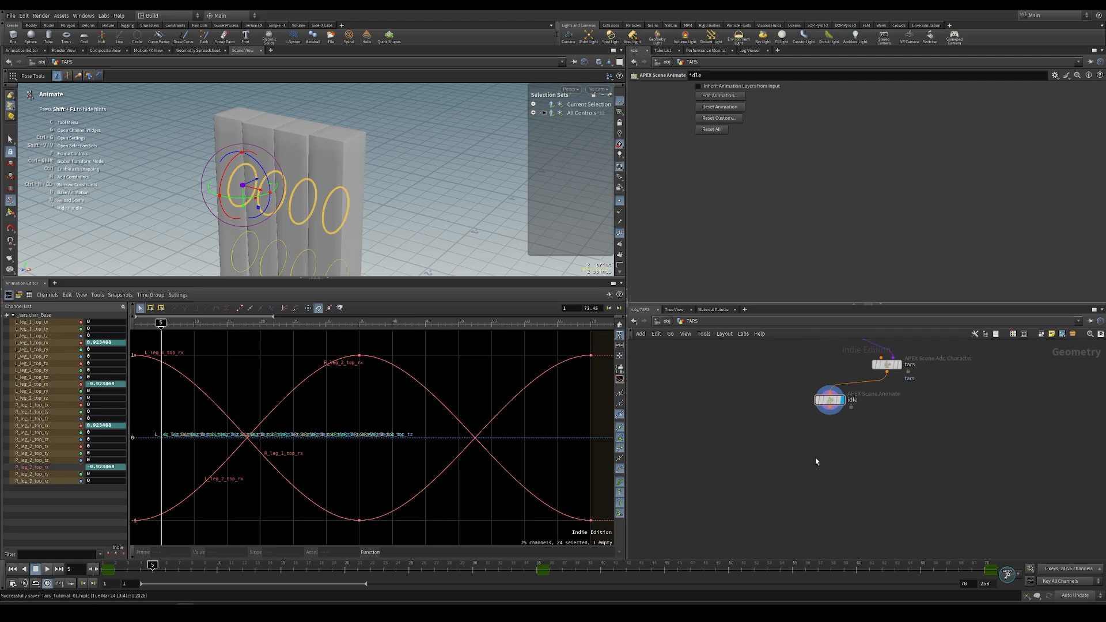
key(Tab)
text(unpa)
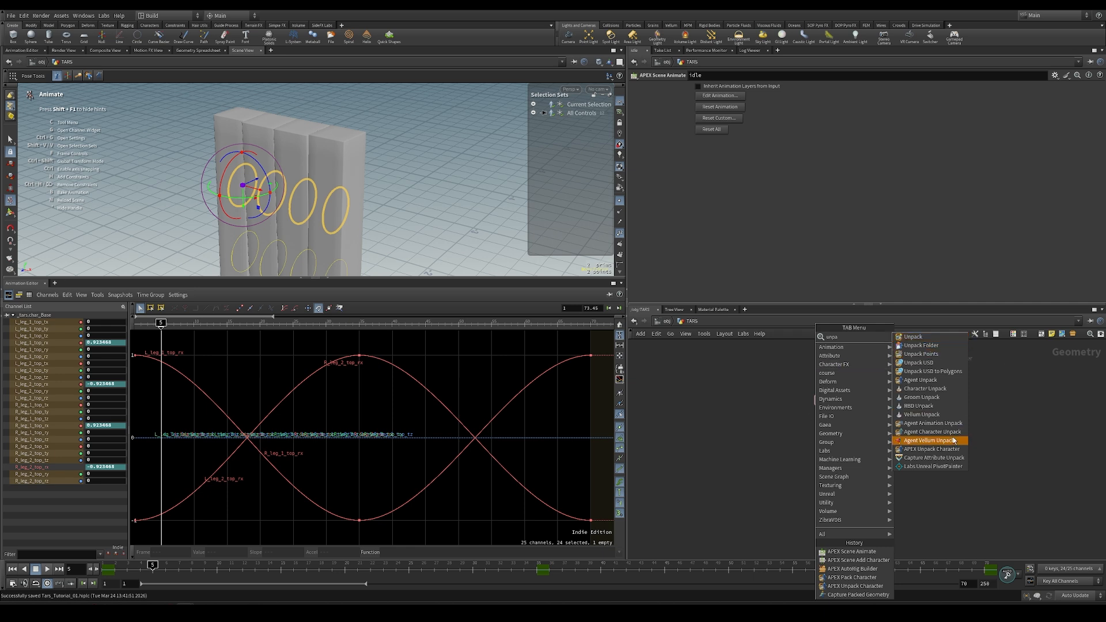
click(920, 453)
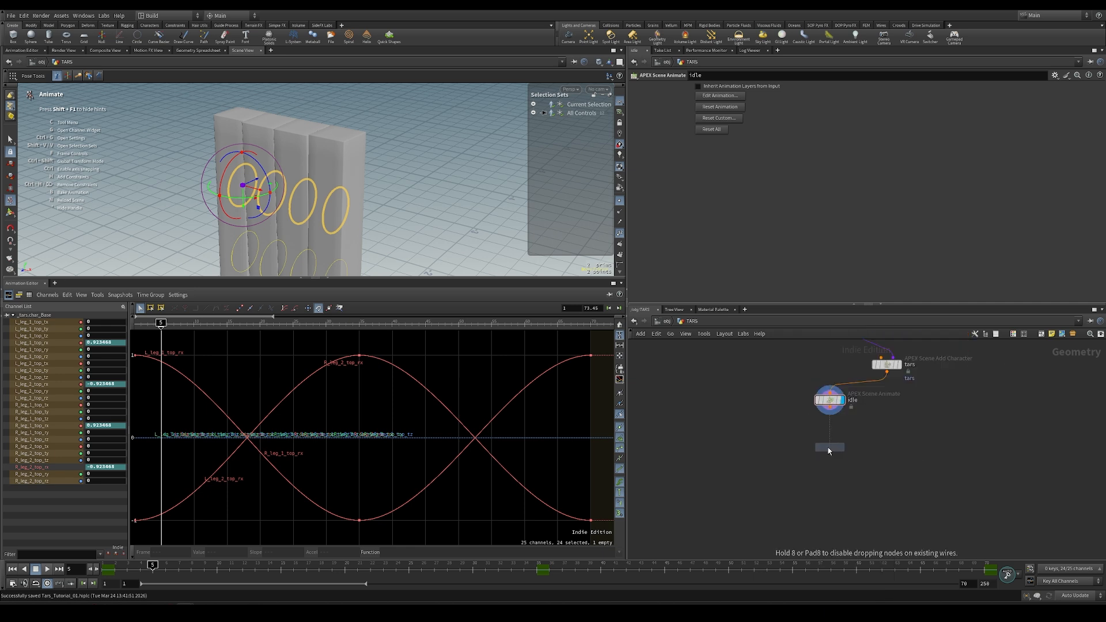
click(830, 447)
drag(830, 411, 832, 448)
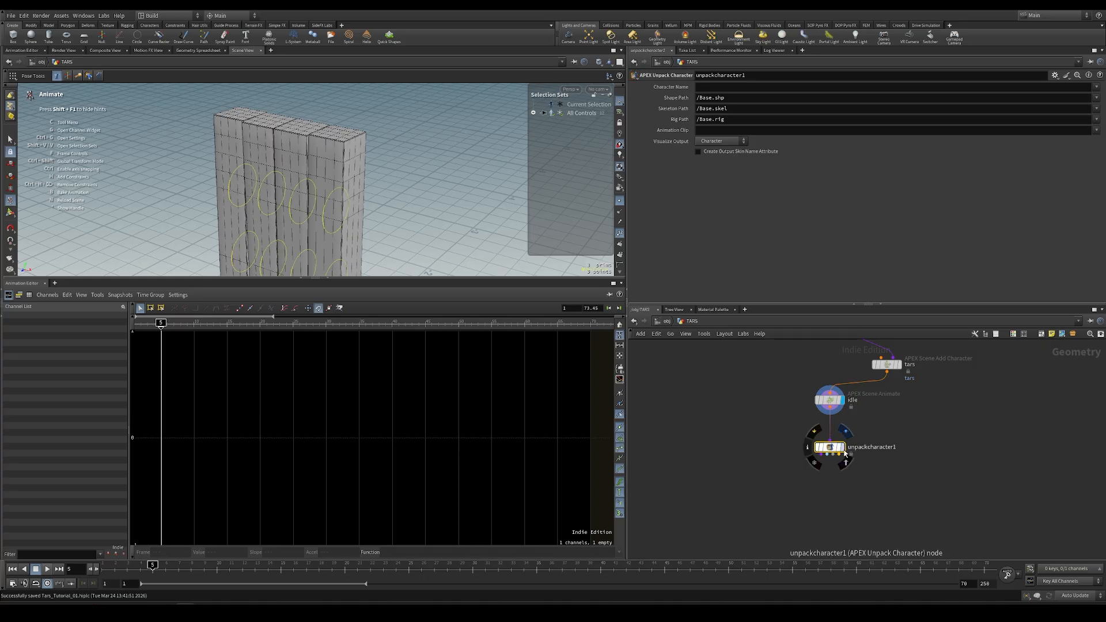
click(1097, 87)
click(1091, 96)
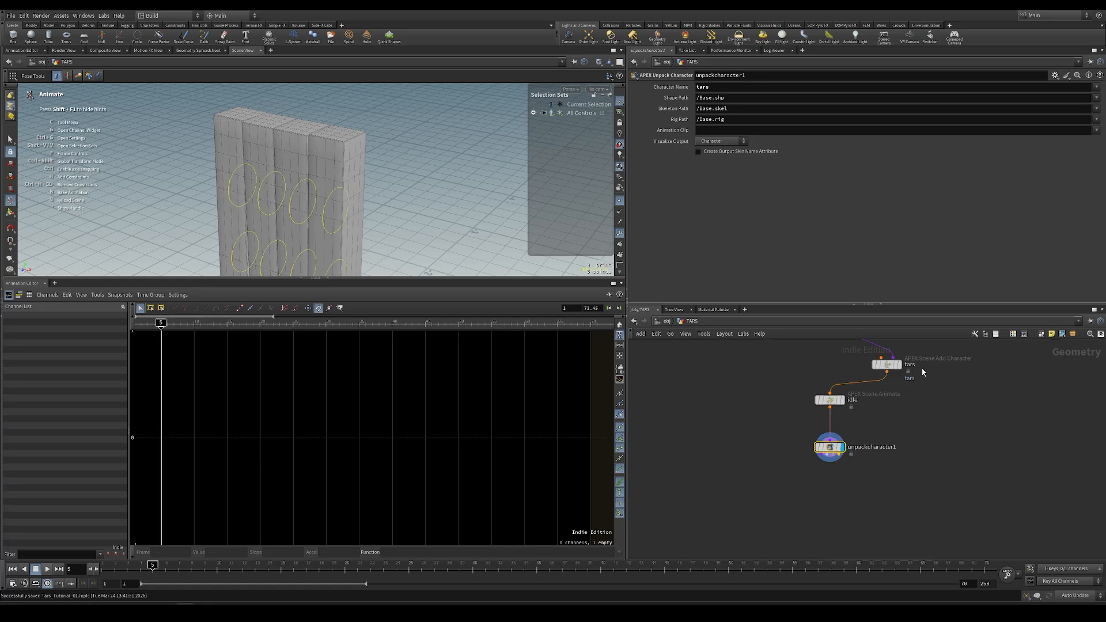
- Add a ROP FBX Animation Output node and feed it from the Animated Pose output of unpackcharacter1
key(Tab)
text(rop)
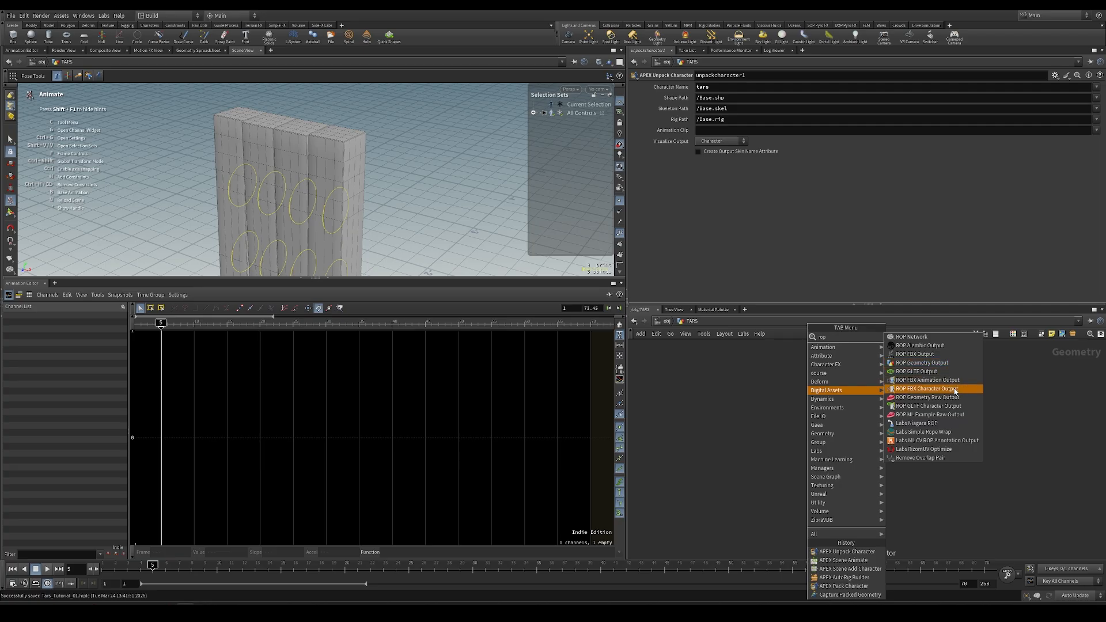
click(921, 380)
click(831, 498)
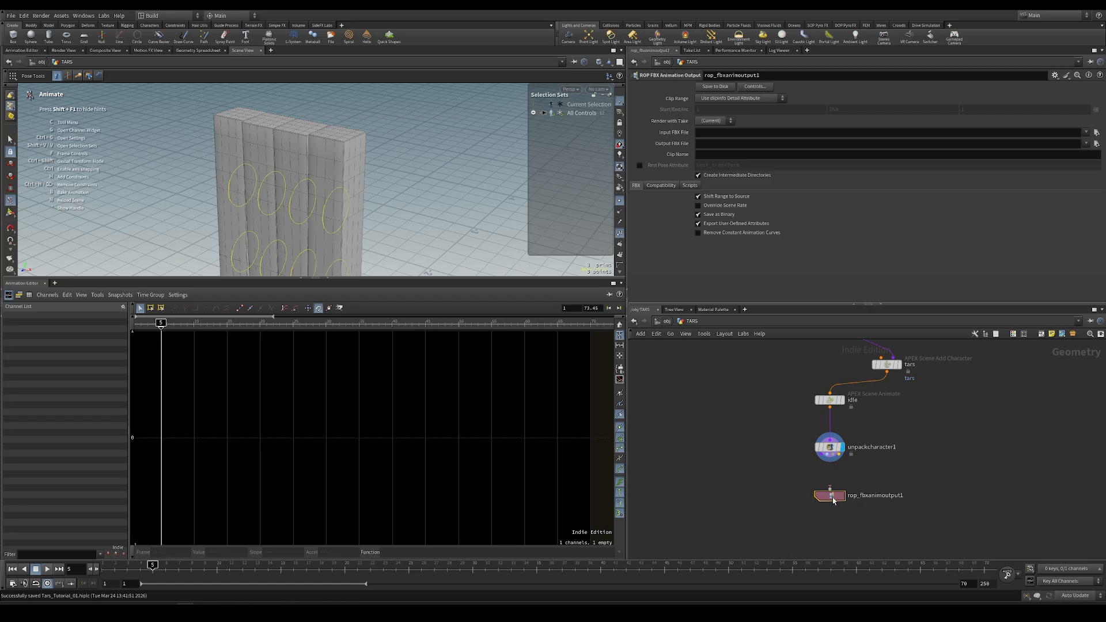
scroll(851, 470, up, 3)
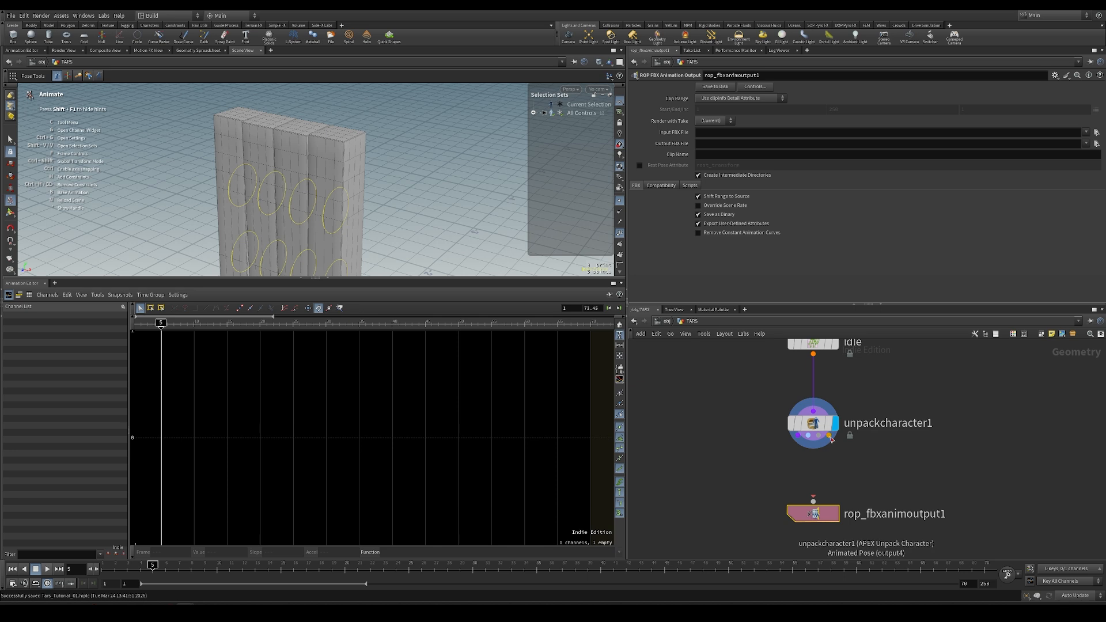
drag(832, 439, 813, 502)
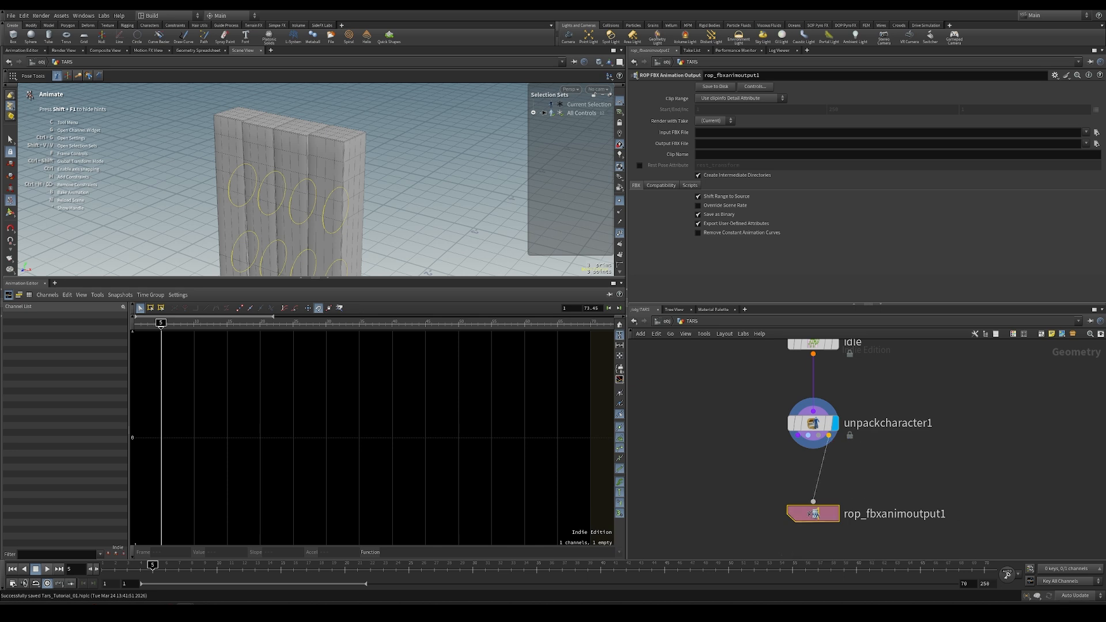
- Rename the APEX Scene Animate node to anim_idle and the FBX animation output node to idle
double_click(909, 517)
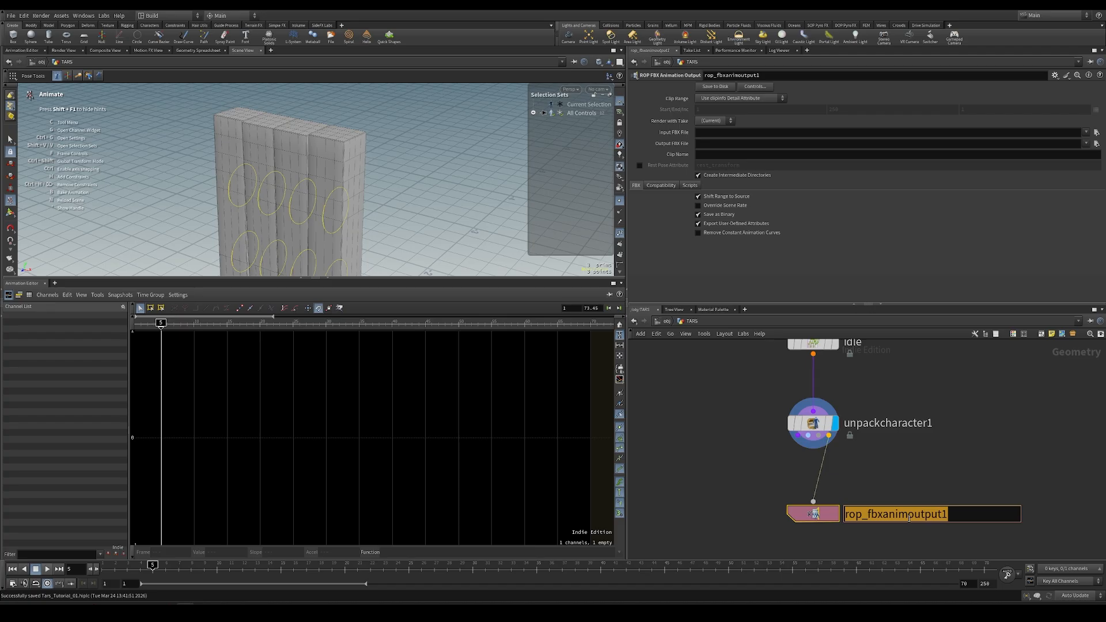
text(idle)
key(Return)
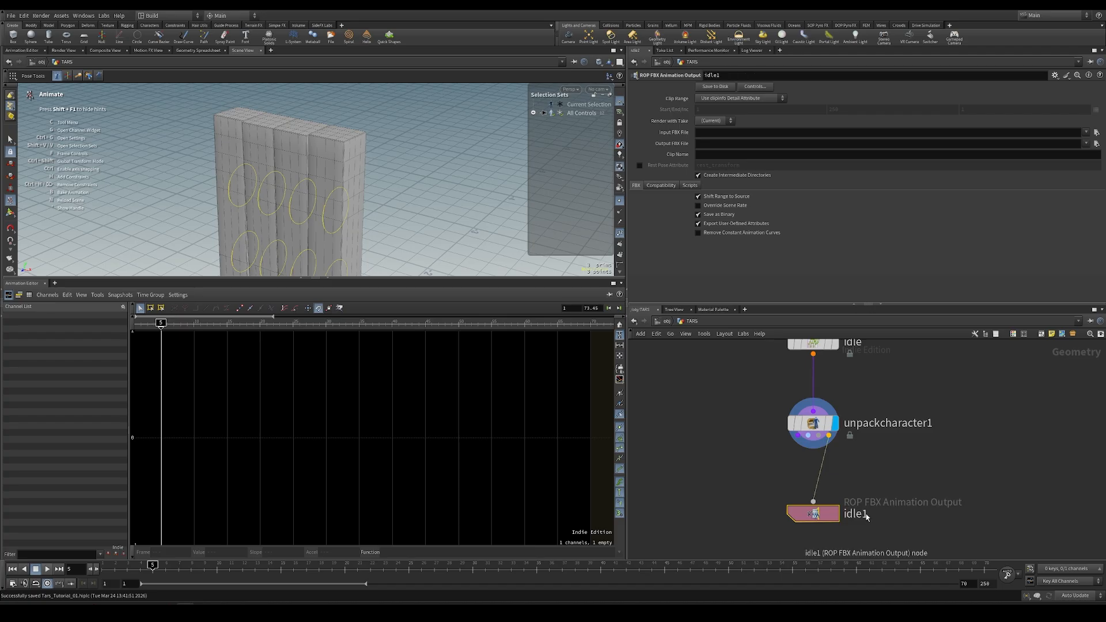
scroll(867, 517, down, 2)
double_click(857, 394)
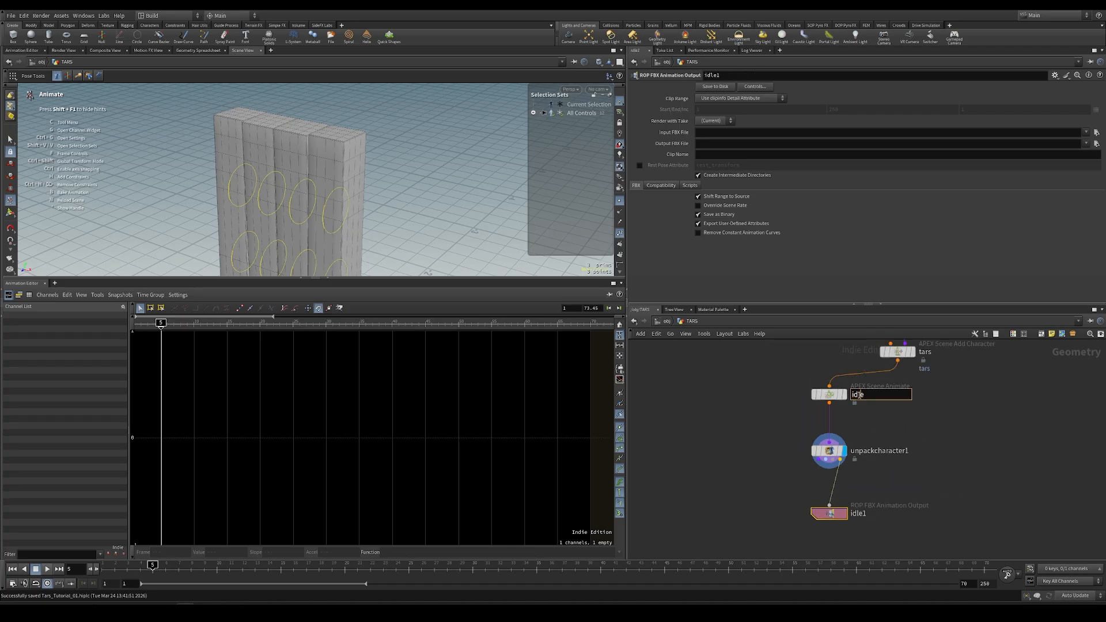
text(anim_)
key(Return)
double_click(859, 513)
key(BackSpace)
key(Return)
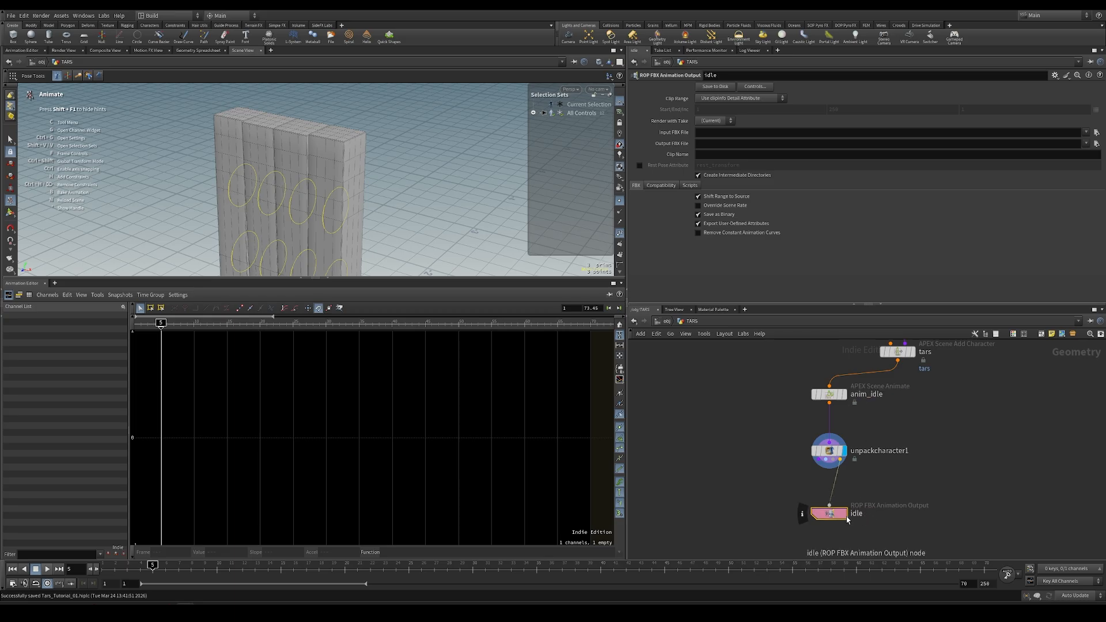
- Set the output FBX file path of the idle output node to $UEPROJECT/ANIM/$OS.fbx and check the expanded path
click(717, 142)
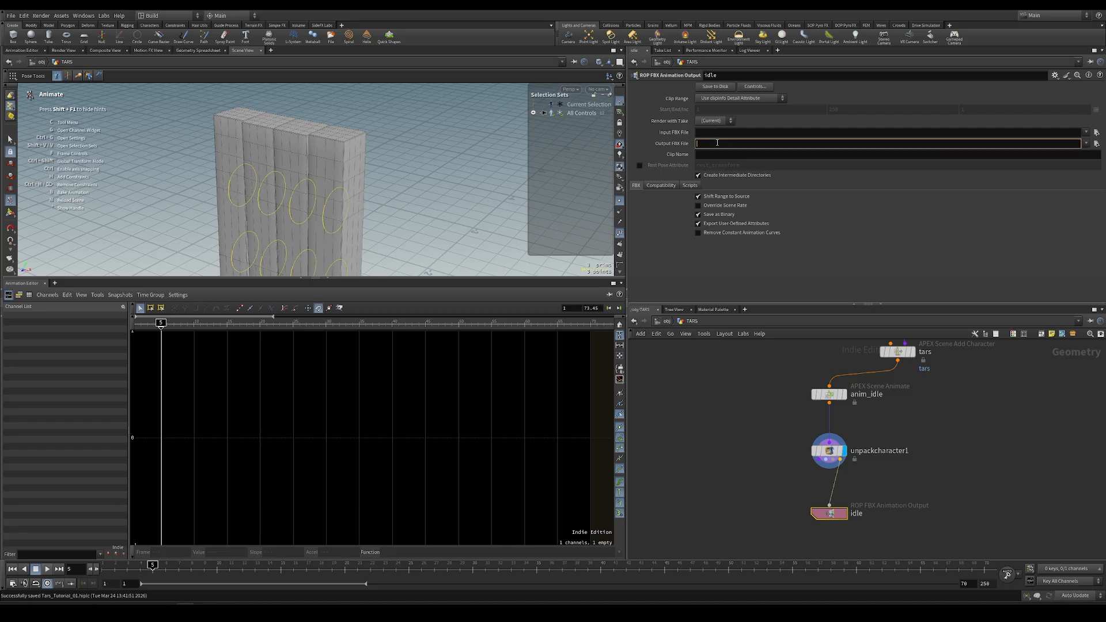
text($)
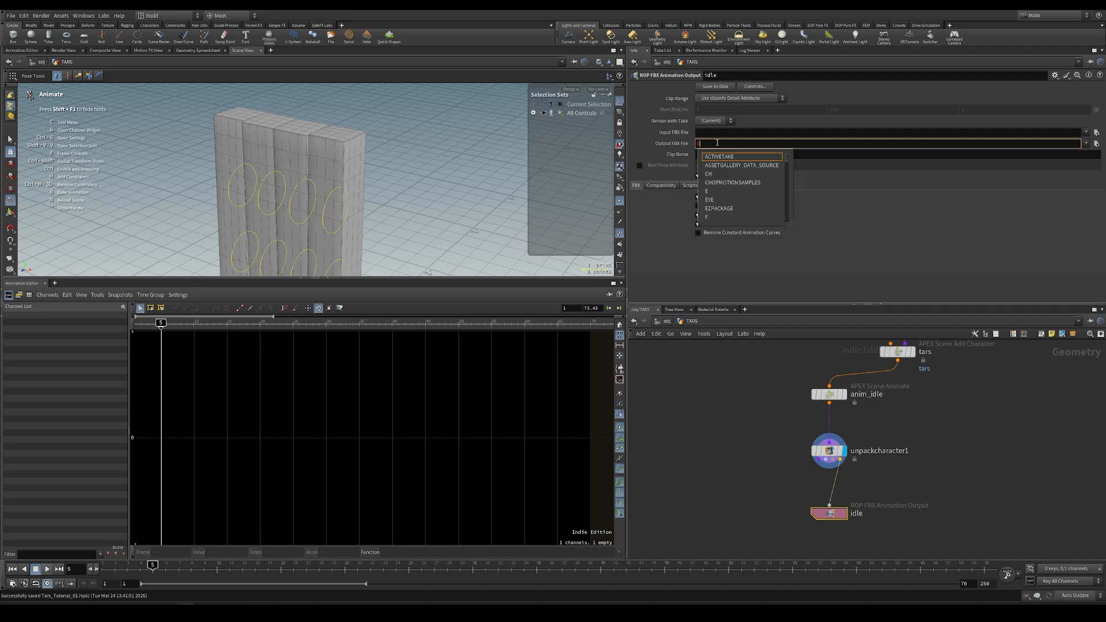
text(UEPROJECT)
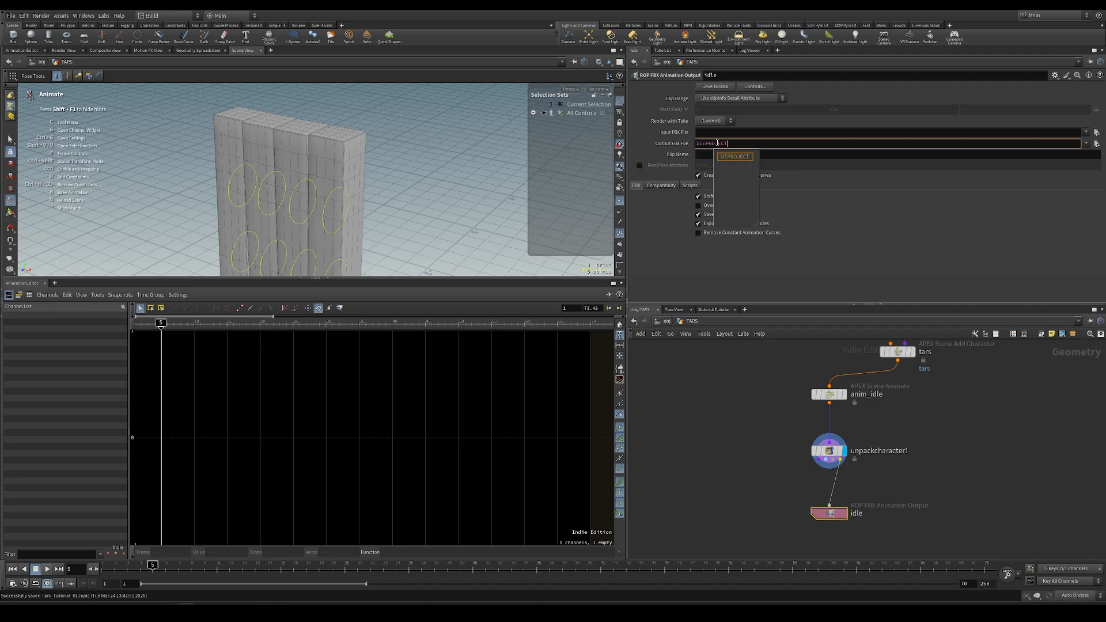
text(&)
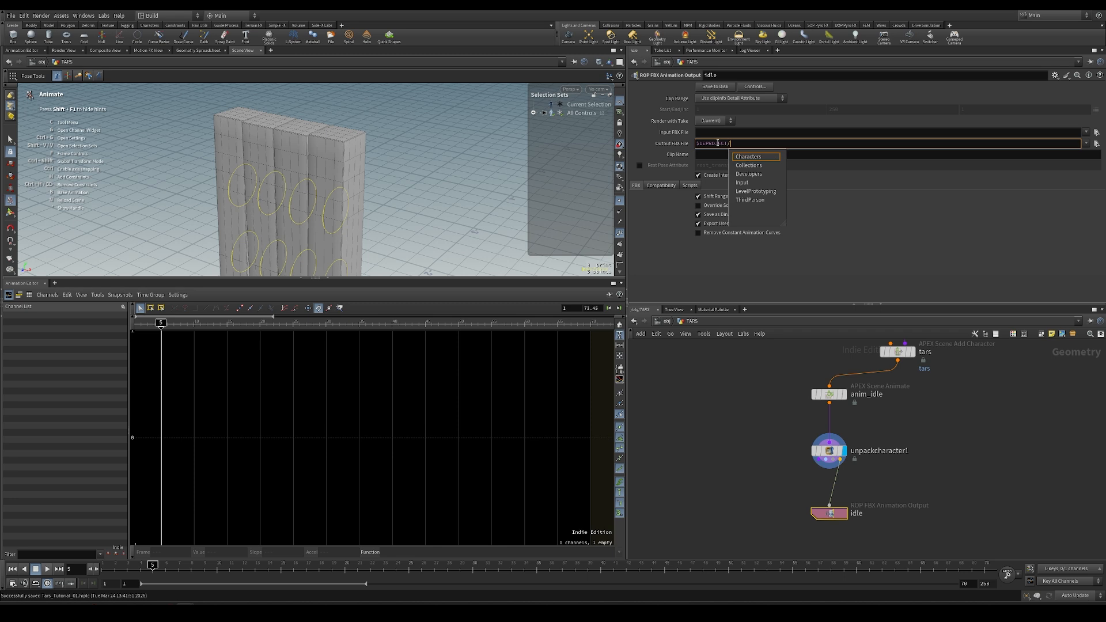
text(ANIM)
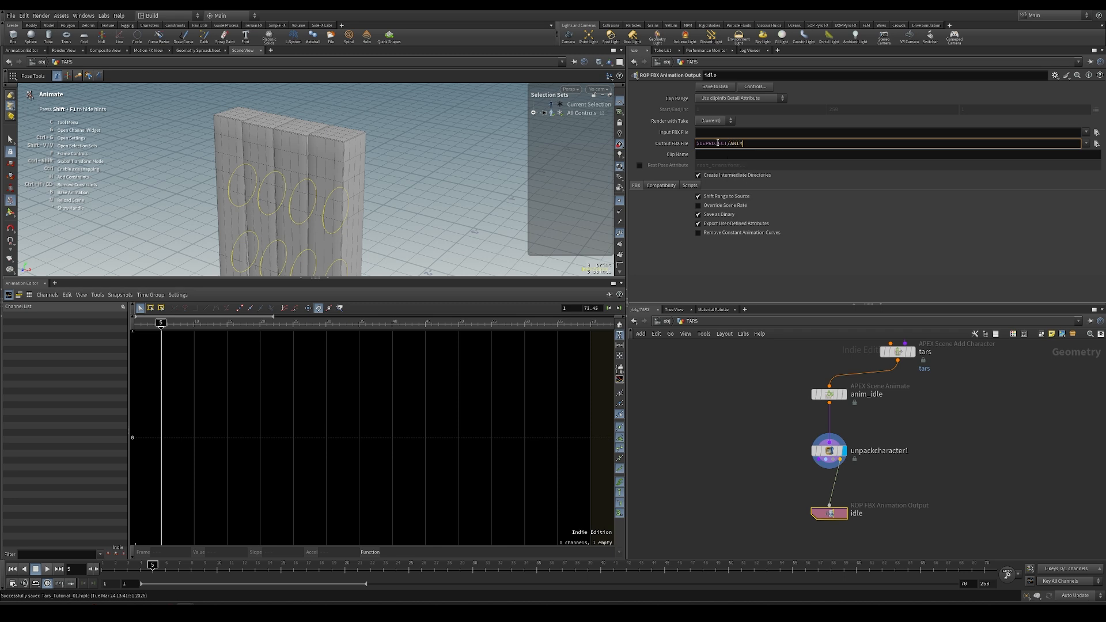
text(/$OS.fbx)
key(Return)
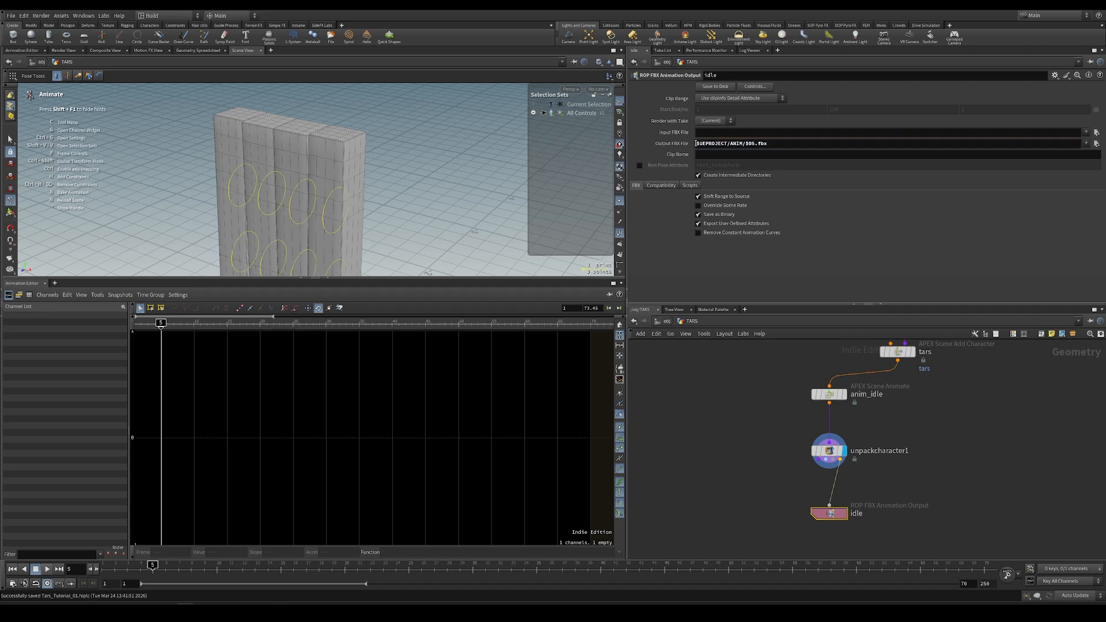
click(673, 144)
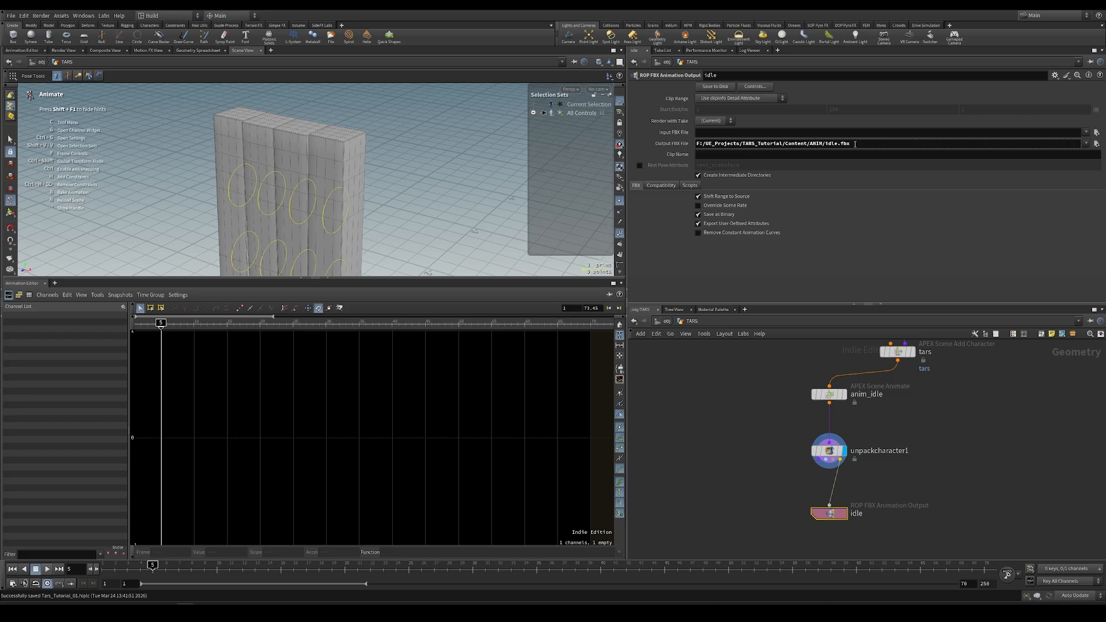
- Apply the Unreal Engine export preset in the compatibility settings of the FBX output node
click(659, 186)
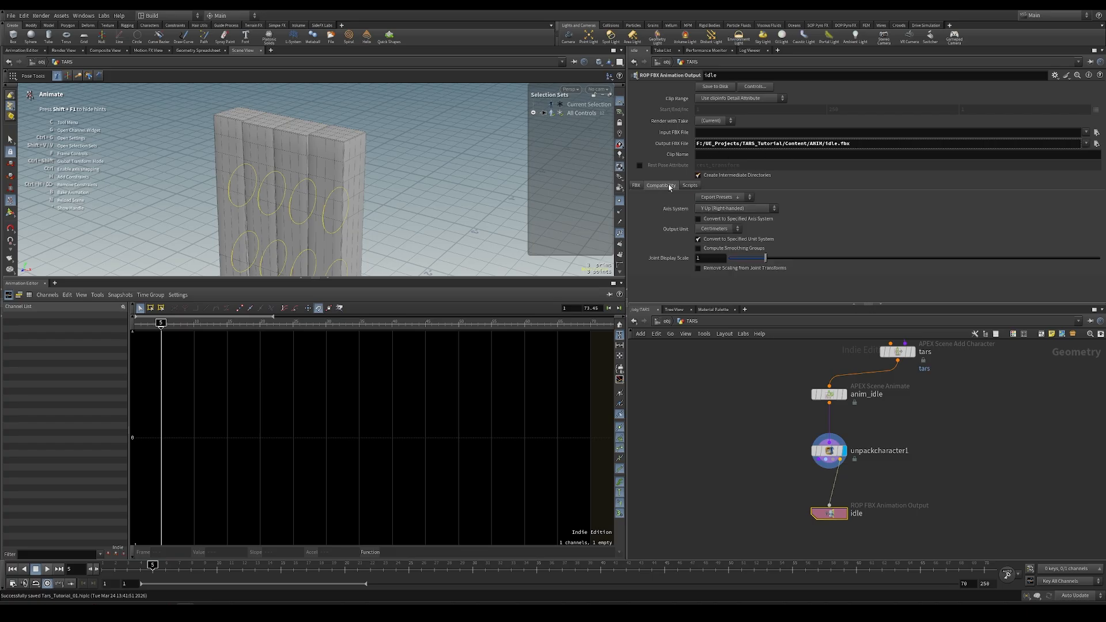
click(724, 199)
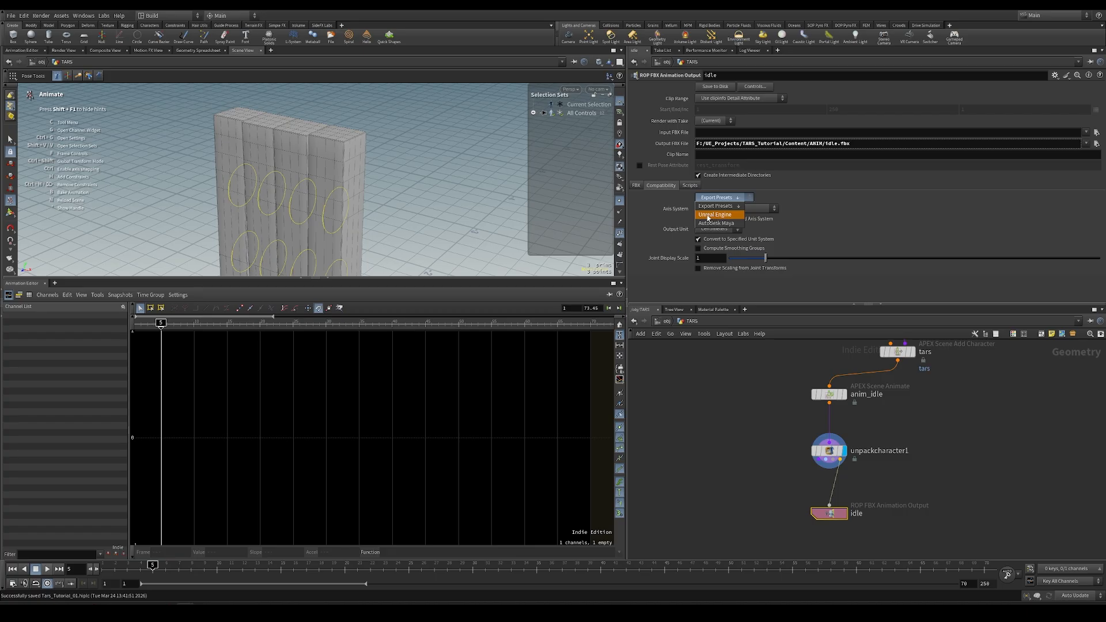
click(714, 215)
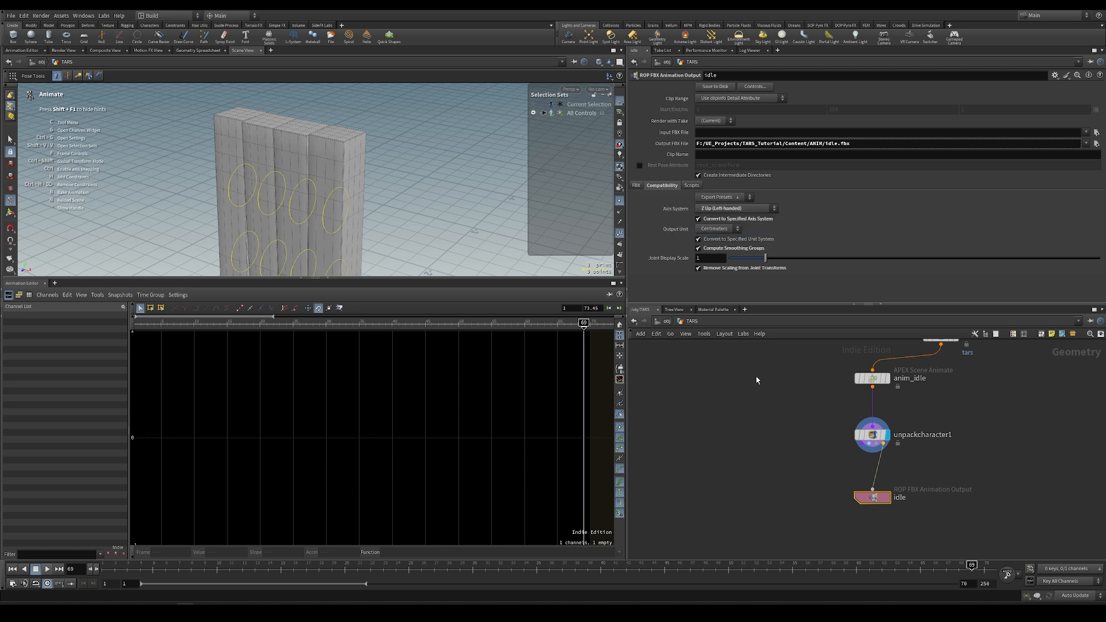
- Lay out the anim_idle, unpackcharacter1 and idle nodes as a compact chain and move it clear of the tars node
drag(783, 367, 871, 533)
key(l)
middle_drag(966, 405, 874, 442)
scroll(860, 439, down, 3)
drag(809, 425, 783, 431)
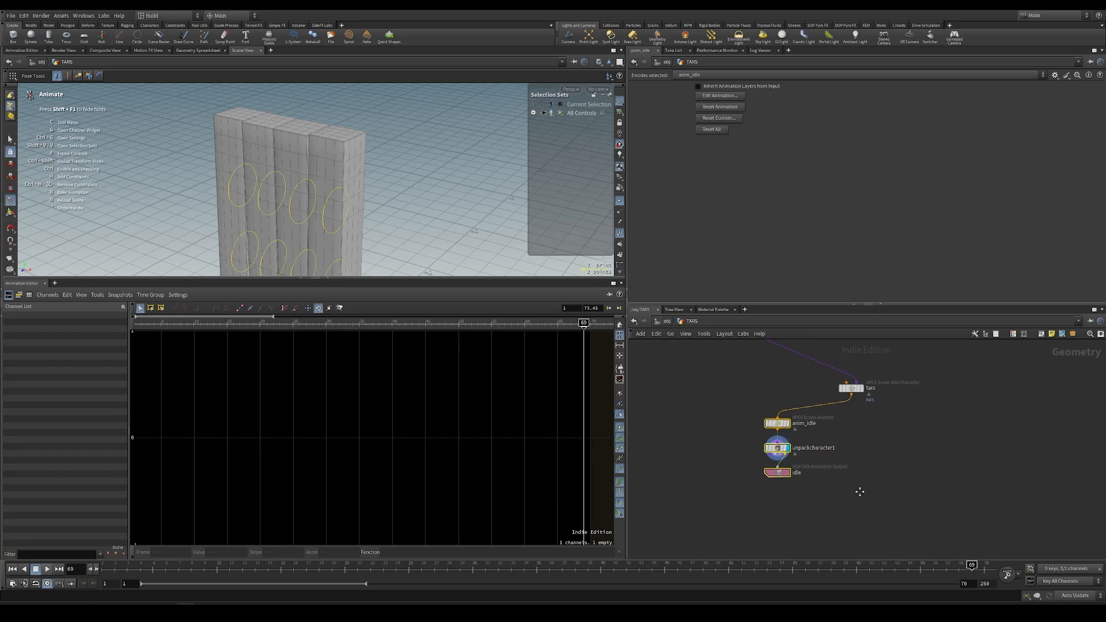
- Duplicate the three-node idle chain beside the original, keeping the copy fed by the tars node
scroll(876, 507, up, 3)
middle_drag(896, 458, 887, 487)
alt+drag(723, 419, 955, 427)
click(925, 393)
- Rename the duplicated Scene Animate node to anim_walk and the duplicated FBX output node to walk
double_click(874, 419)
text(walk)
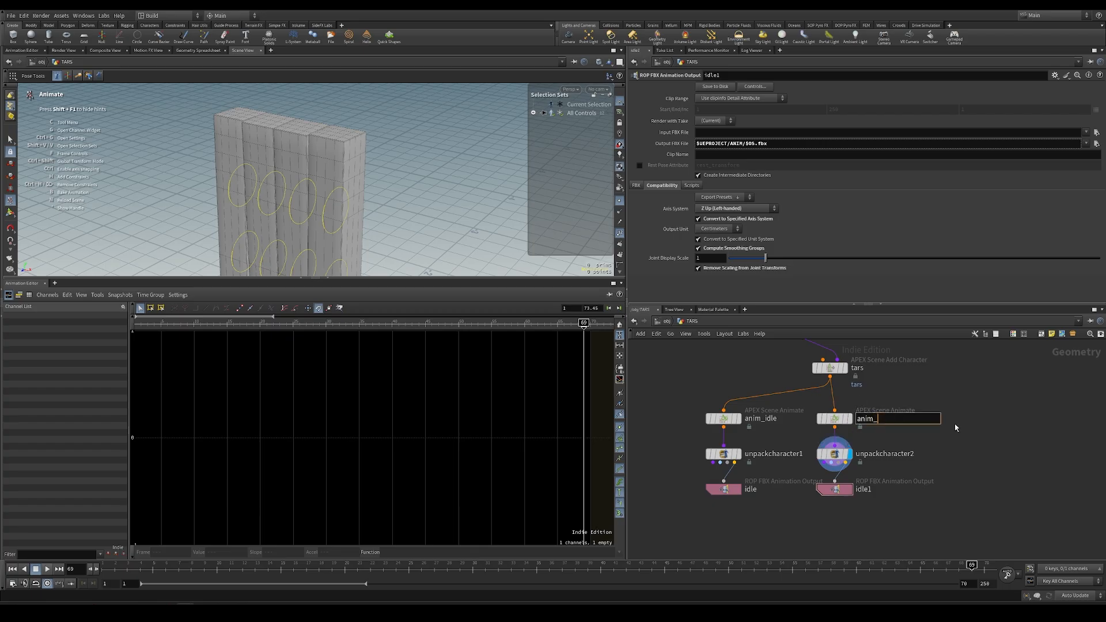
key(Return)
double_click(862, 490)
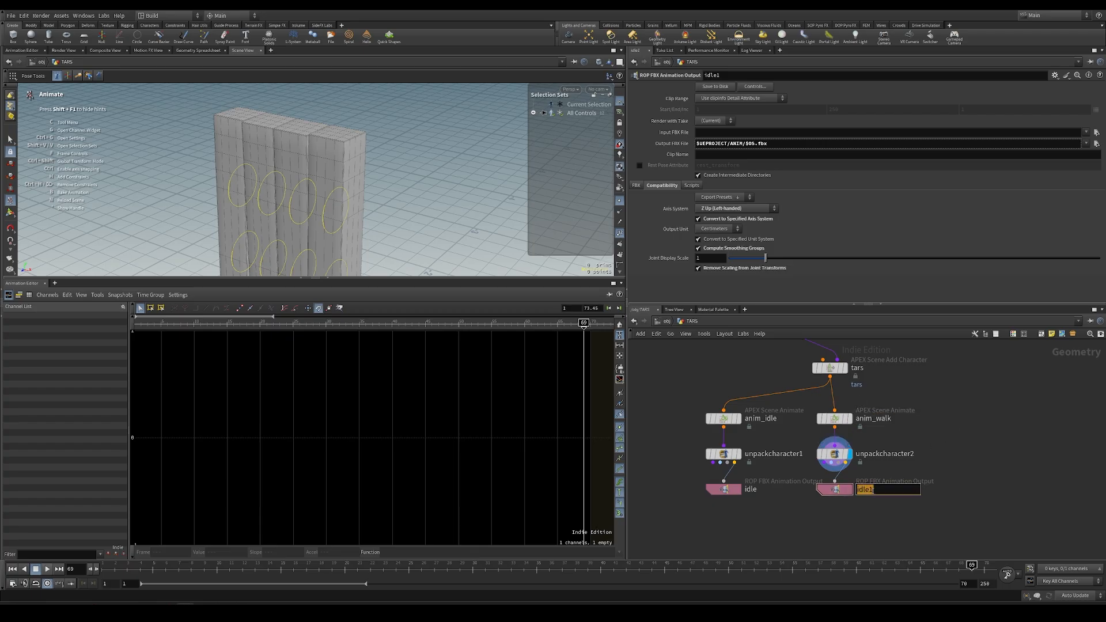
text(walk)
key(Return)
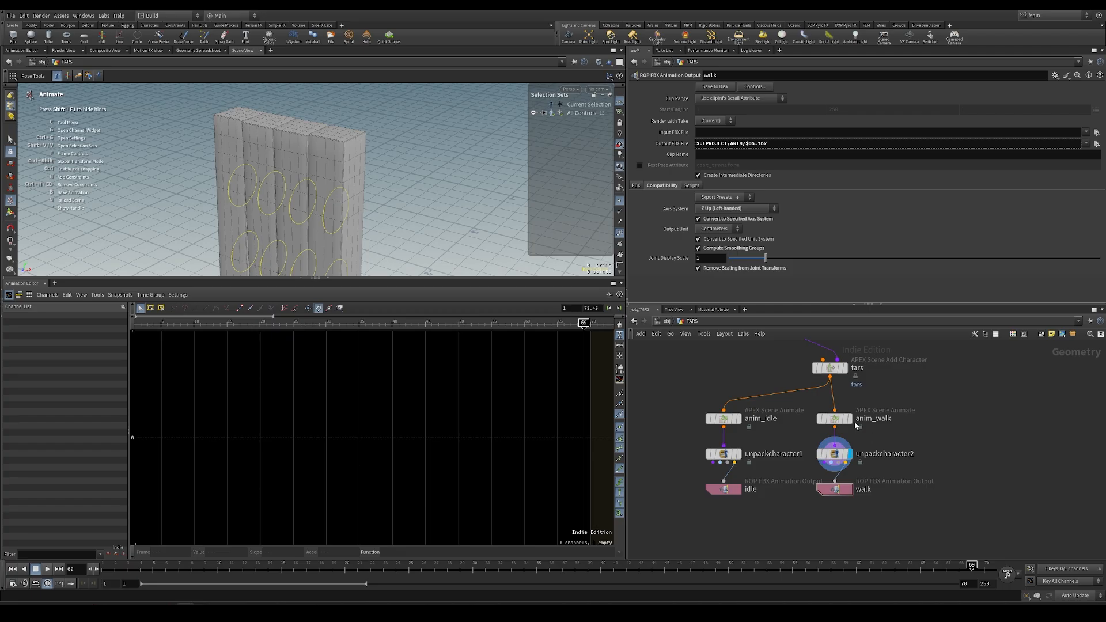
- Display the anim_walk node, run Reset All on it, and enlarge the viewport above the animation editor
click(835, 419)
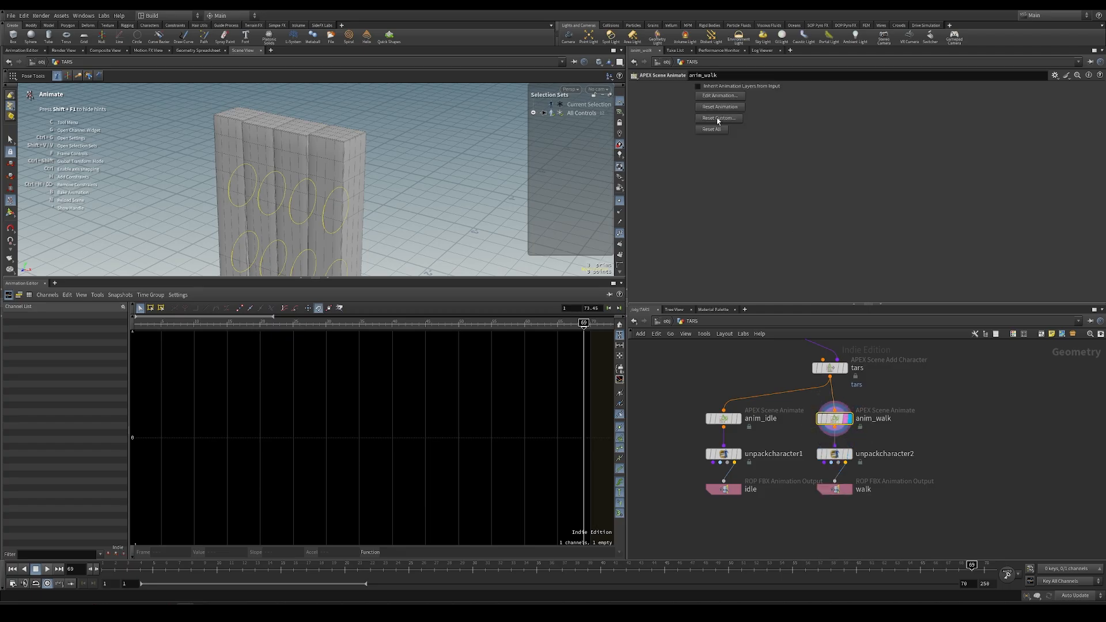
click(711, 129)
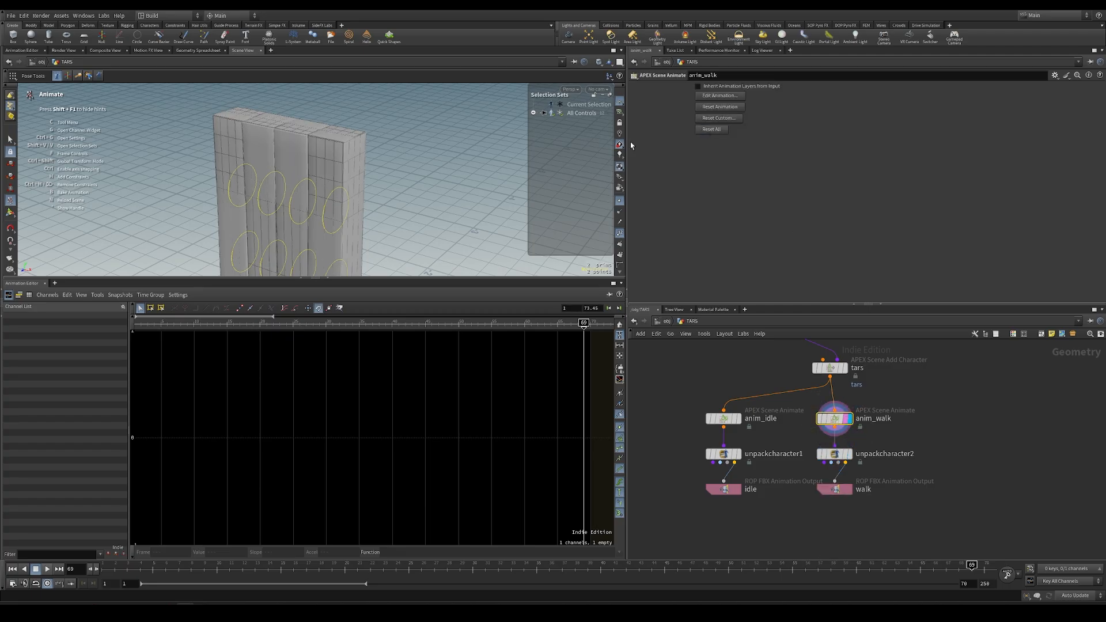
drag(412, 281, 412, 393)
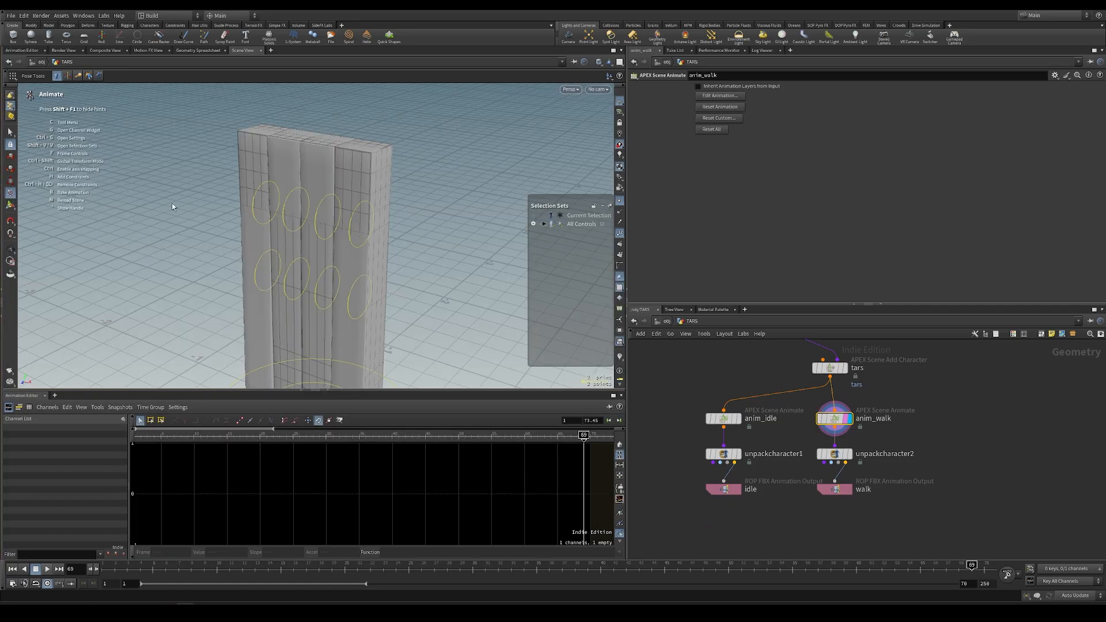
- Test-rotate the slab with the R_leg_2_top control and undo the rotation
alt+drag(208, 213, 225, 208)
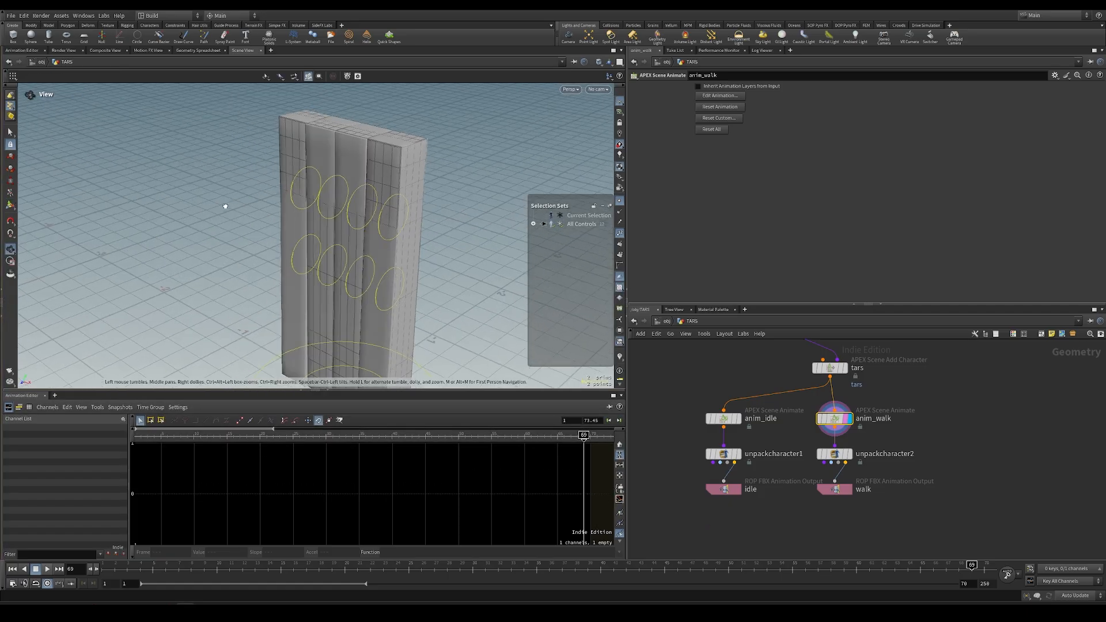
click(297, 190)
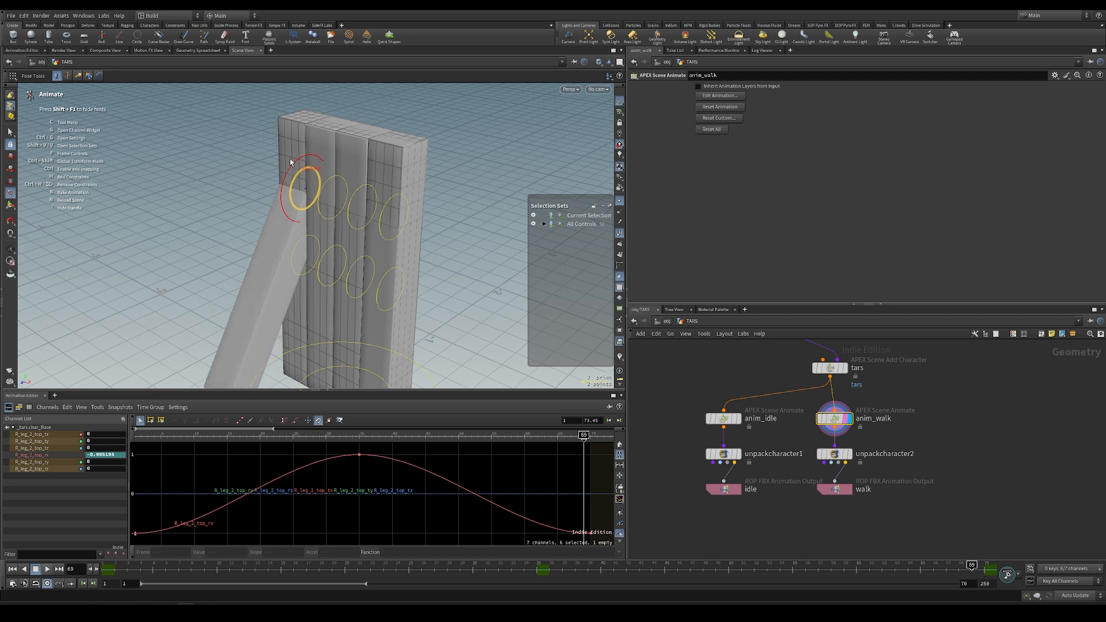
key(ctrl+z)
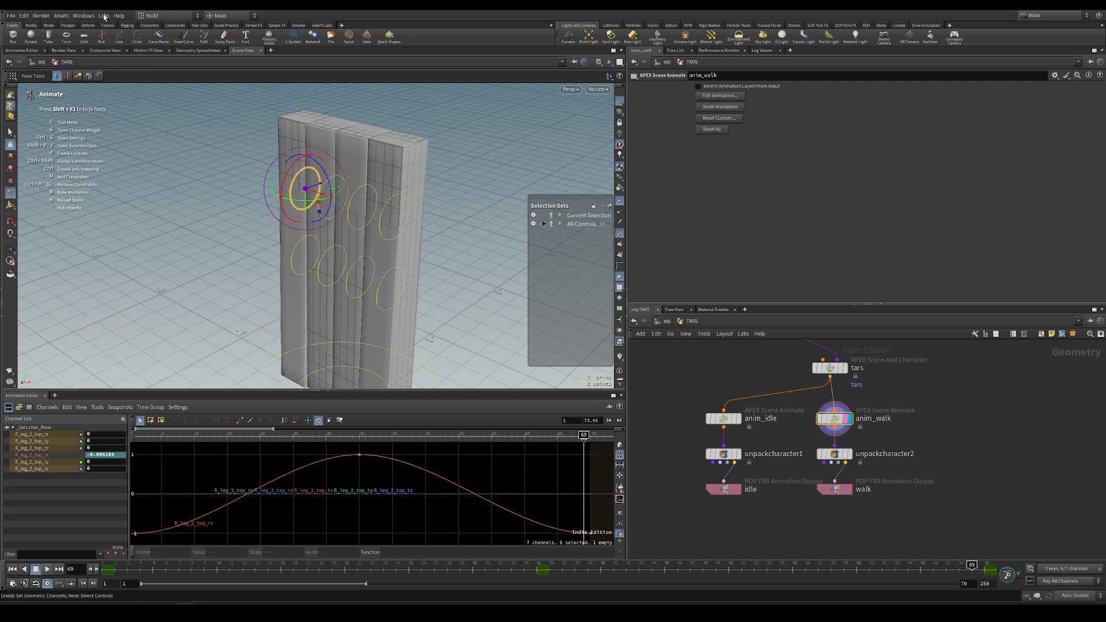
- Save the scene and store the current pane layout as a desktop named Tars_Animate
key(ctrl+s)
click(195, 18)
click(179, 230)
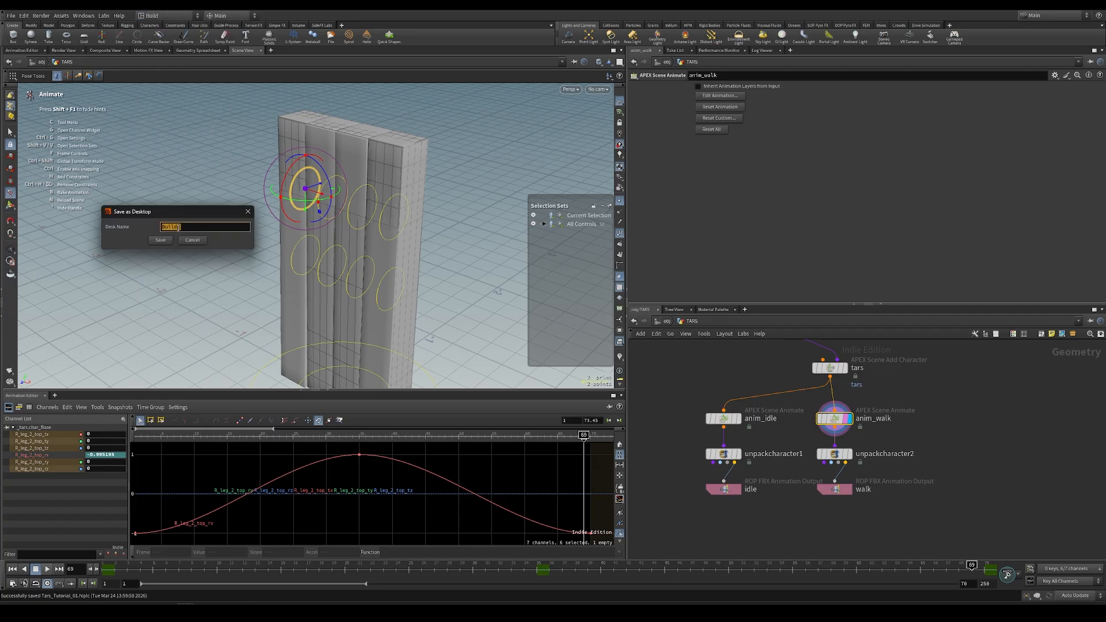
text(Tars_Animate)
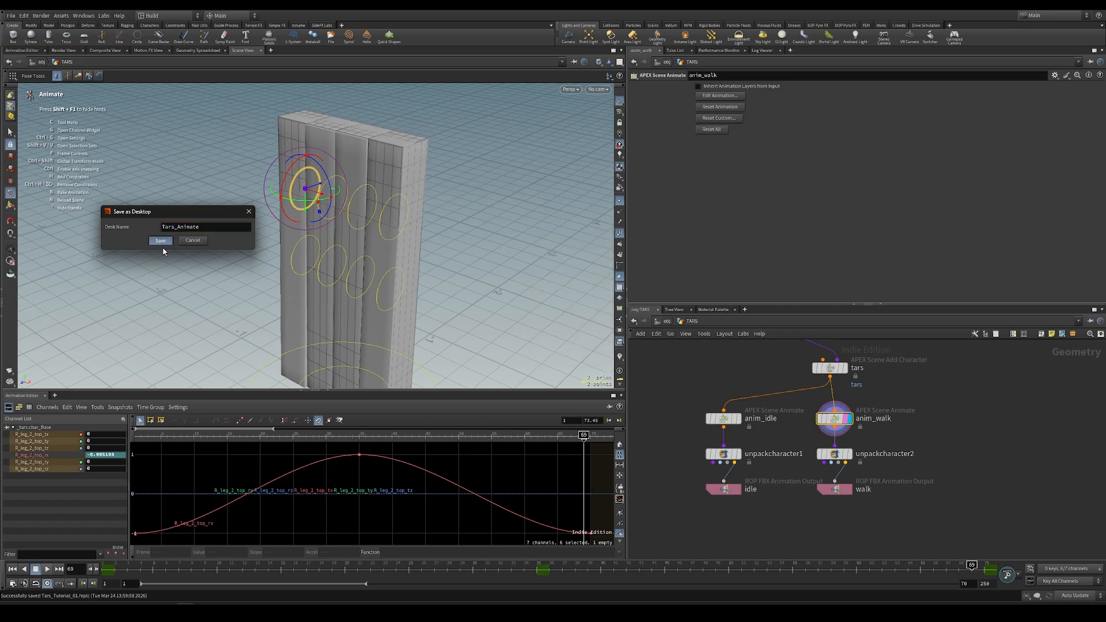
click(162, 241)
click(237, 260)
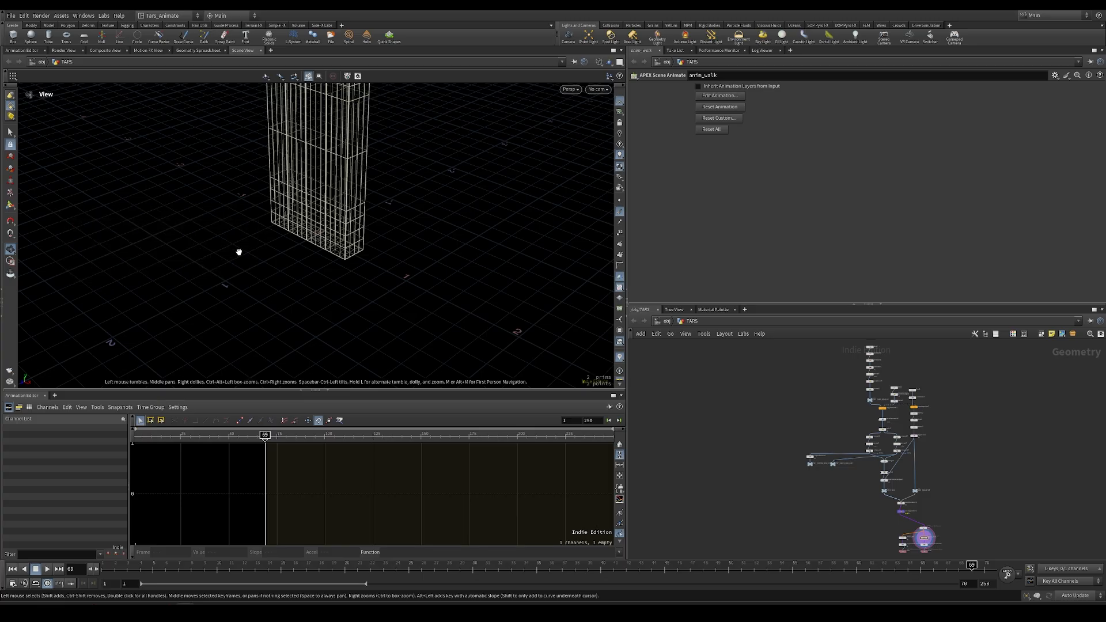
- Switch the viewport from wireframe to shaded display and reactivate the Animate state for anim_walk
key(w)
drag(287, 196, 312, 279)
middle_drag(761, 467, 733, 401)
scroll(902, 472, up, 7)
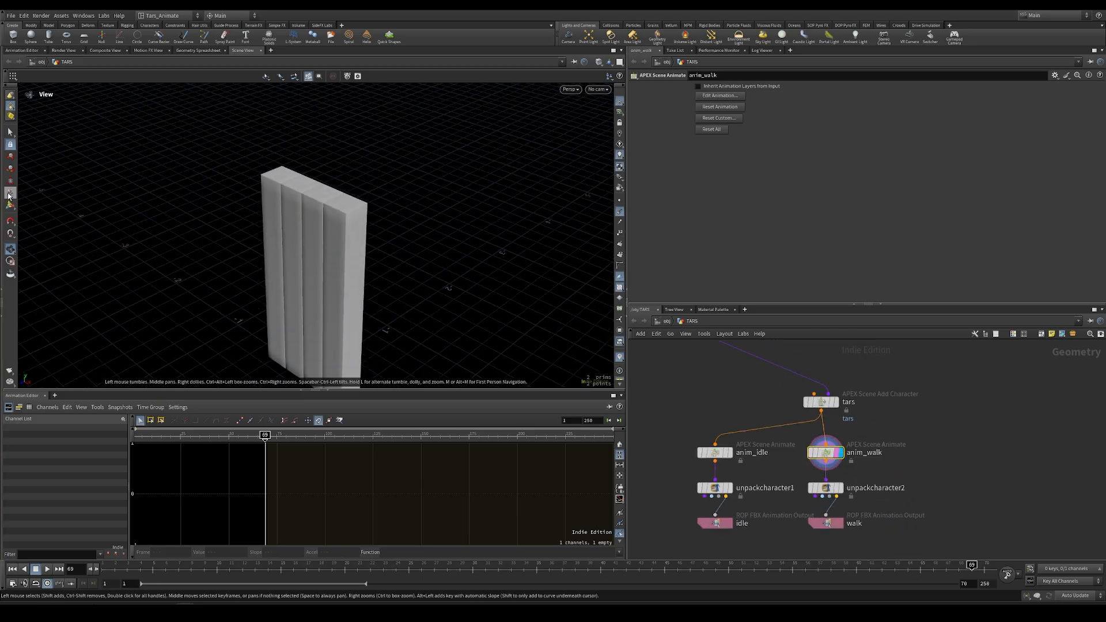
key(Return)
alt+middle_drag(295, 277, 289, 236)
alt+drag(288, 237, 298, 223)
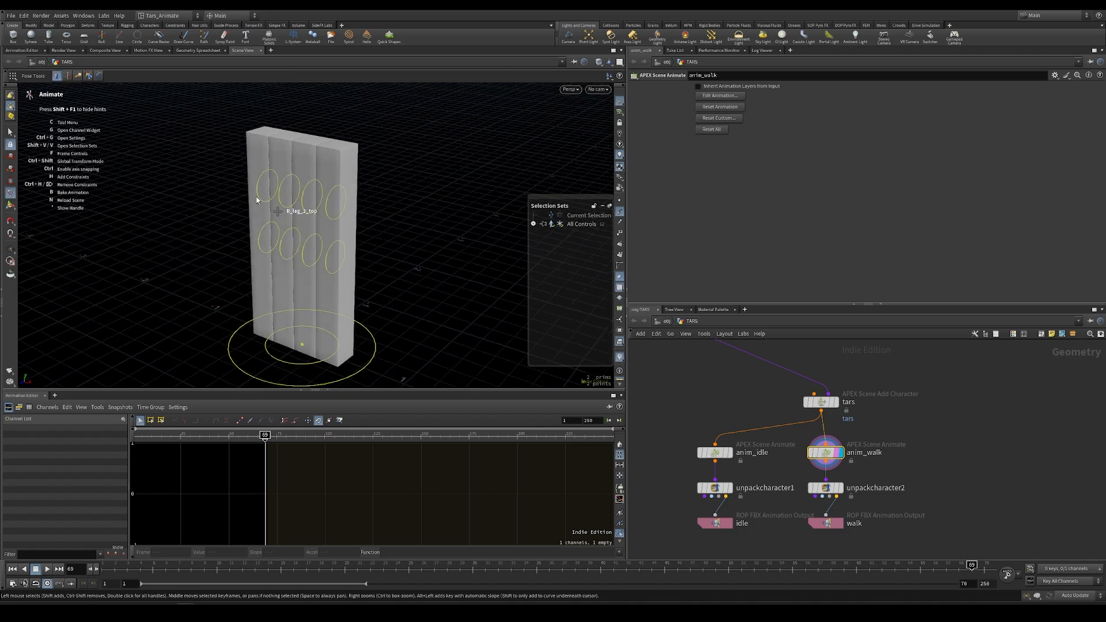
- Test-rotate the slab with the R_leg_2_top control and undo the rotation
click(257, 191)
drag(245, 188, 240, 180)
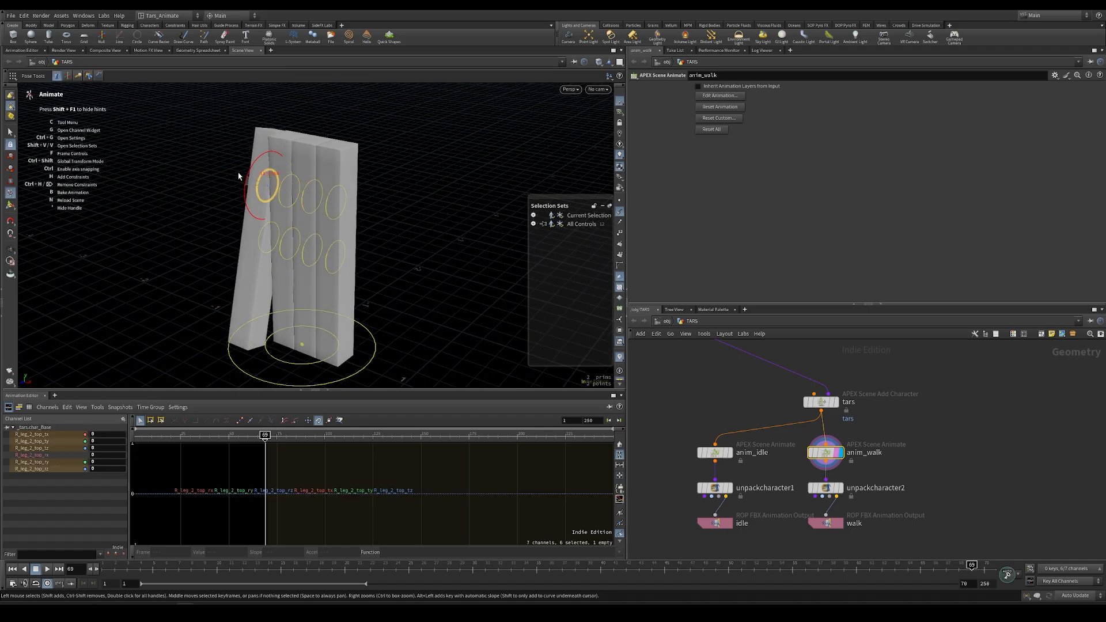
key(ctrl+z)
- Key the L_leg_1_top control's X rotation at -20 on frame 1
alt+middle_drag(266, 251, 301, 243)
alt+right_drag(319, 247, 405, 247)
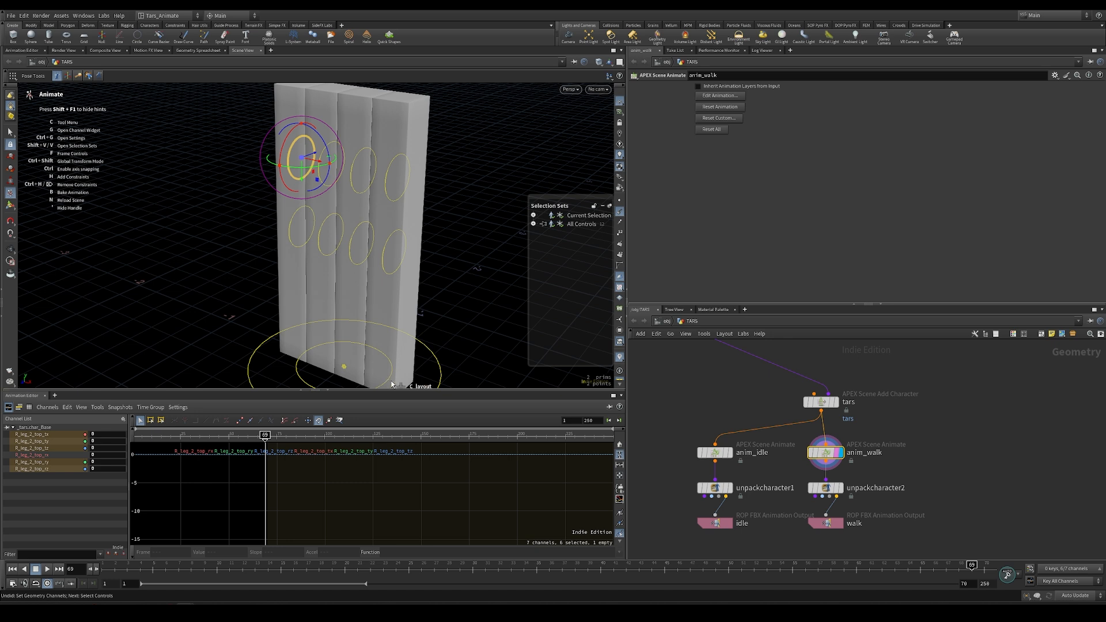
drag(413, 390, 409, 380)
alt+right_drag(377, 278, 307, 277)
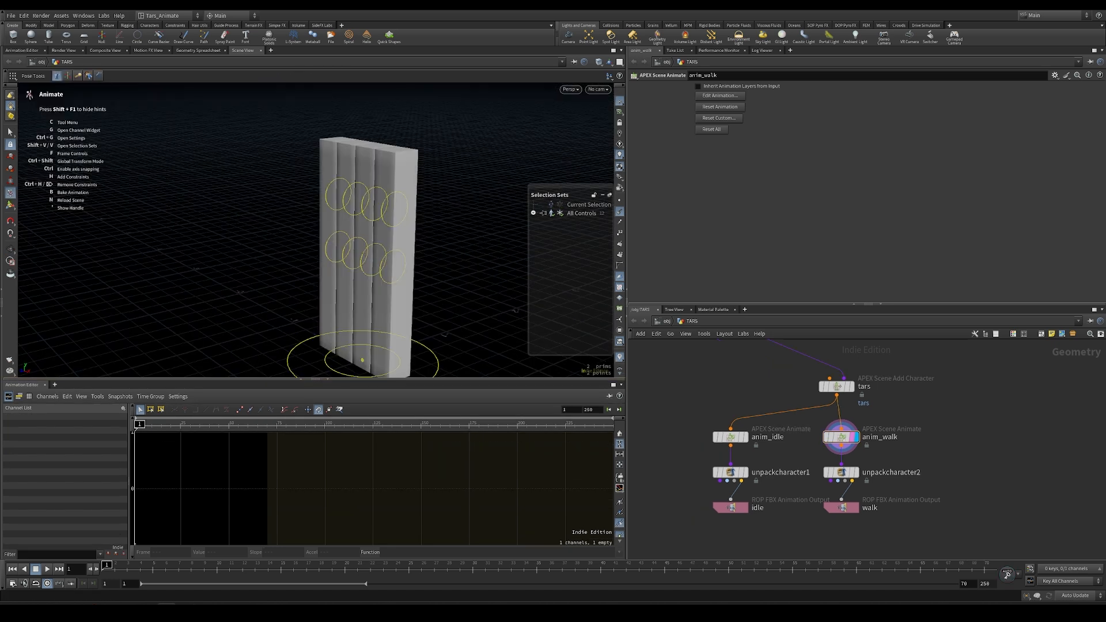
key(alt+Tab)
click(378, 188)
mouse_move(385, 200)
alt+mouse_down()
mouse_move(356, 213)
mouse_move(375, 215)
alt+mouse_up()
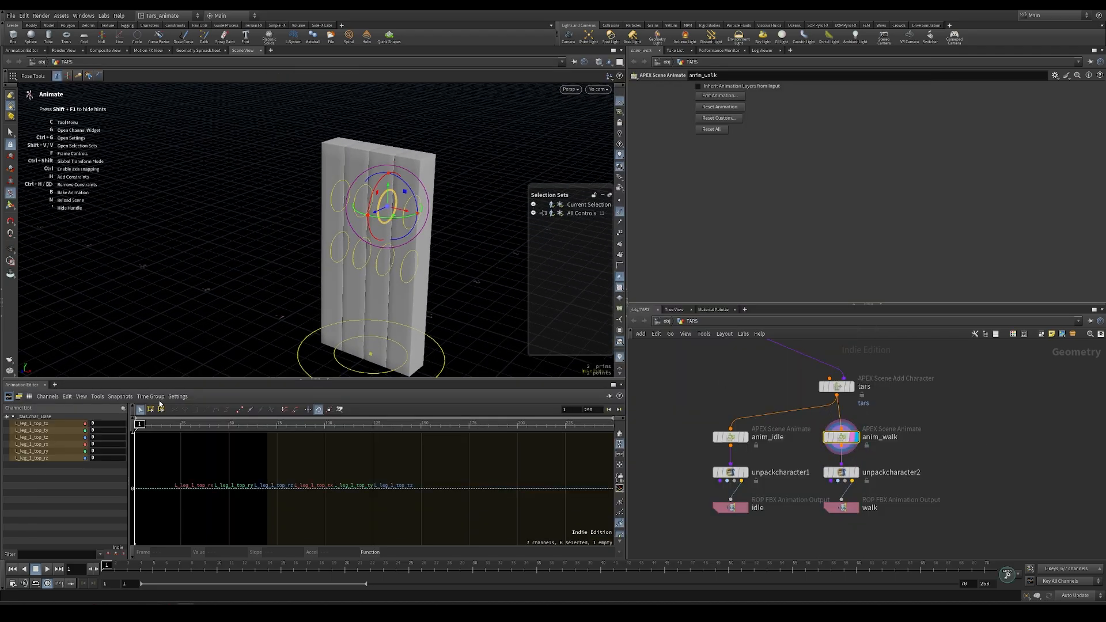
mouse_move(370, 227)
mouse_down()
mouse_move(374, 254)
mouse_move(370, 230)
mouse_move(368, 239)
mouse_move(359, 226)
mouse_move(361, 241)
mouse_up()
double_click(103, 444)
text(-20)
key(Return)
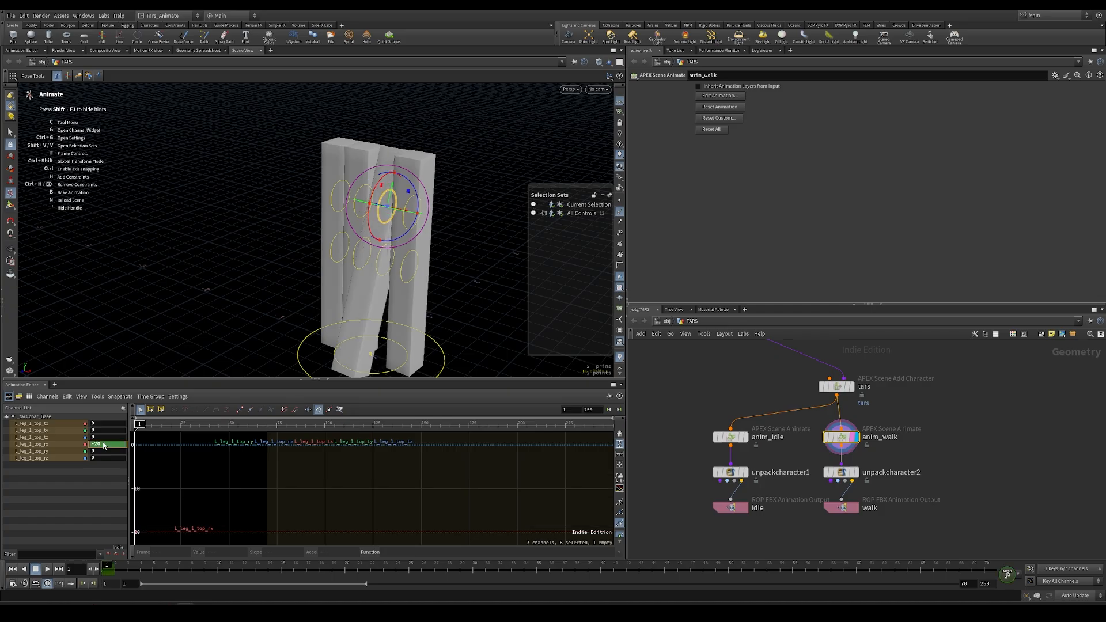
- Key L_leg_1_top's X rotation at -20 on frame 50 and at 20 on frame 25
click(149, 426)
drag(149, 425, 180, 427)
alt+click(119, 446)
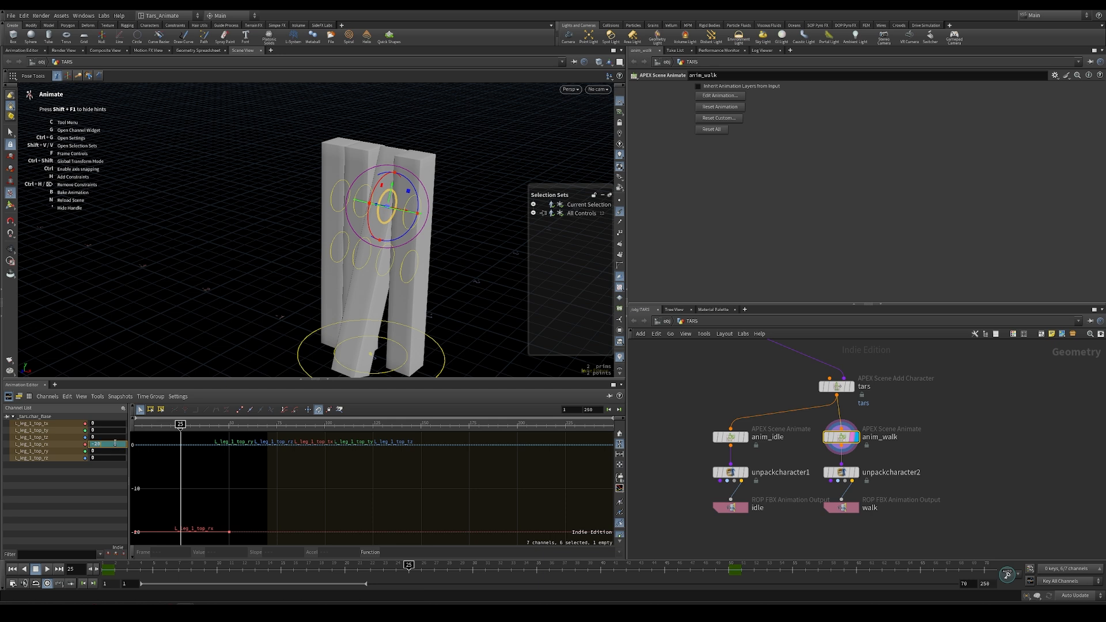
text(20)
key(Return)
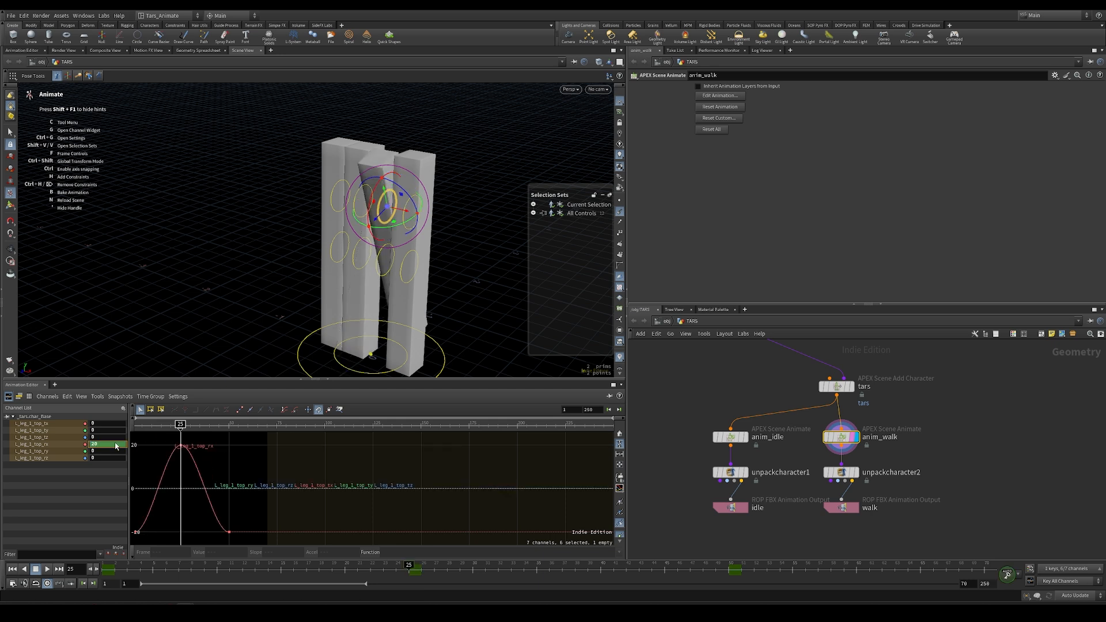
- Set the playback range's end frame to 50 and preview the L_leg_1 swing
drag(160, 426, 132, 427)
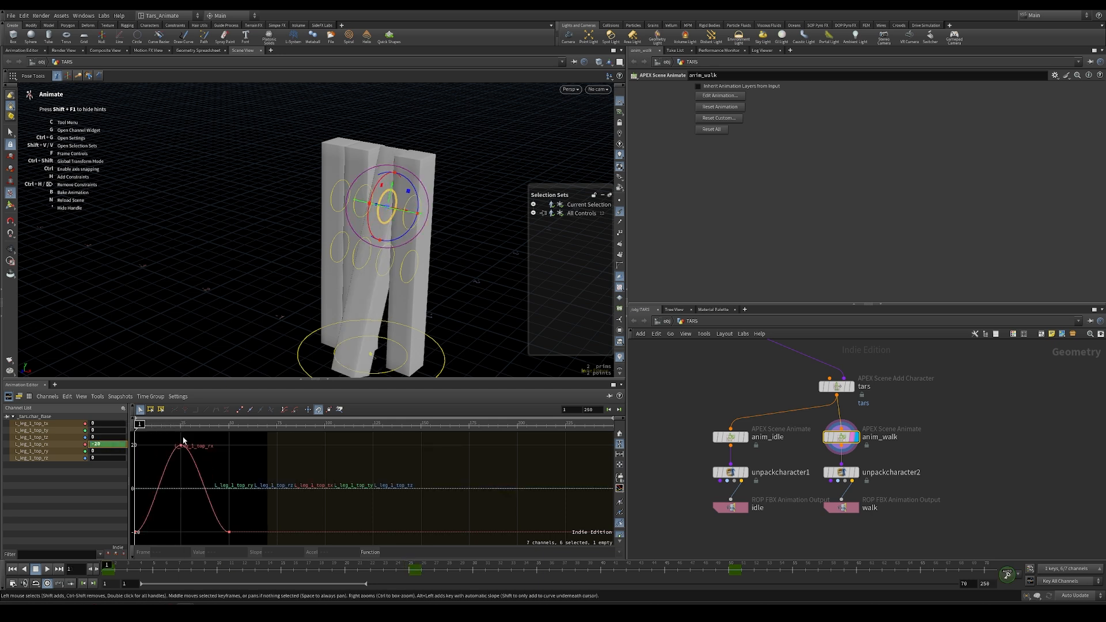
click(49, 570)
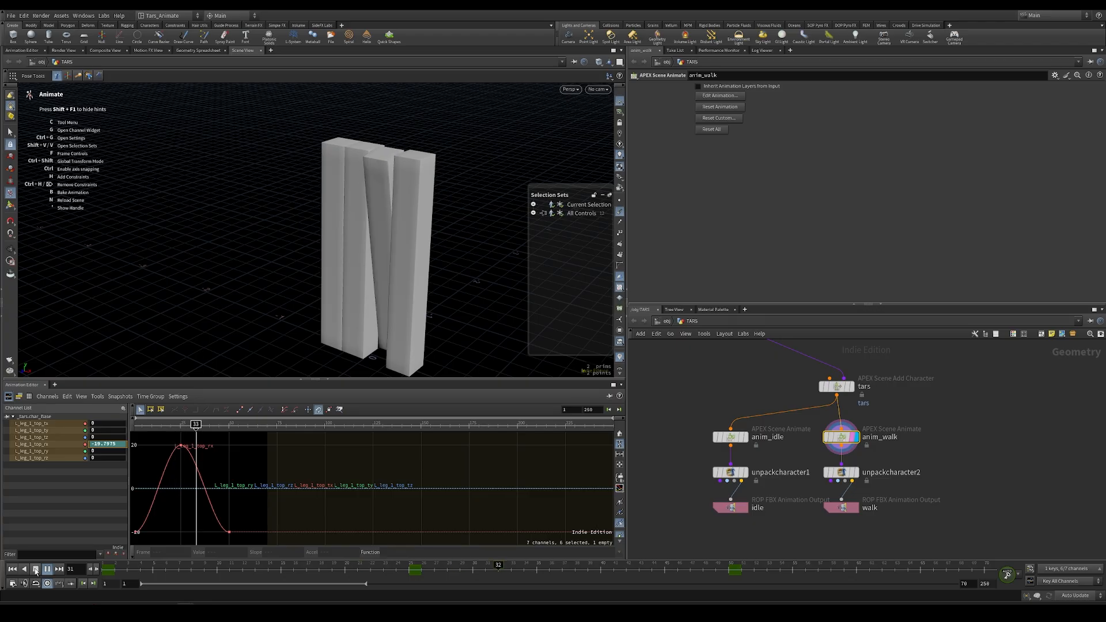
click(36, 571)
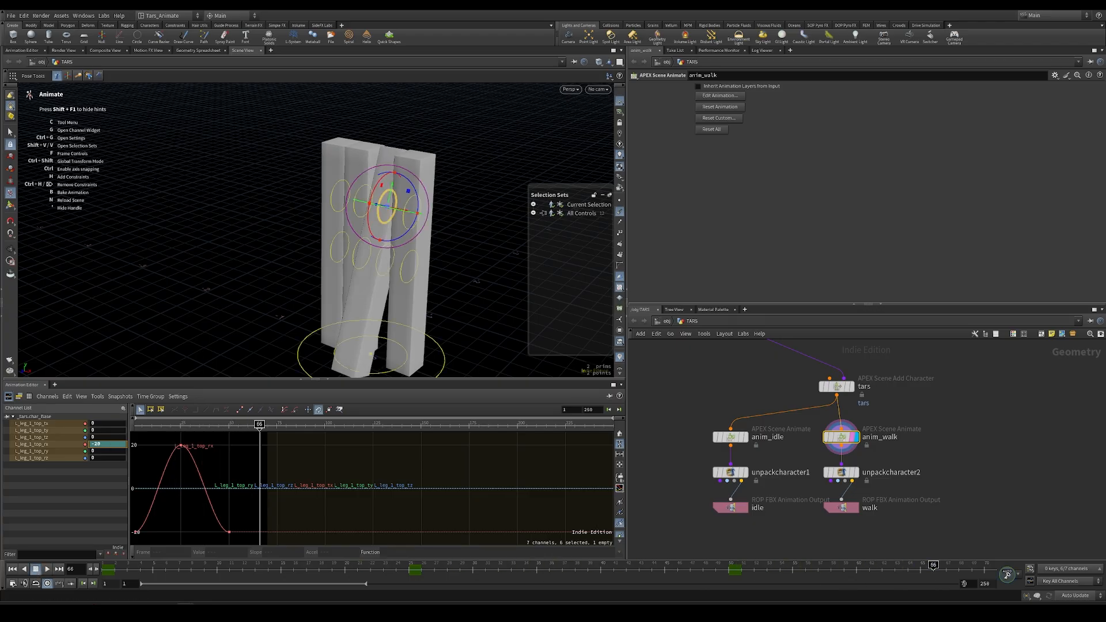
text(50)
key(Return)
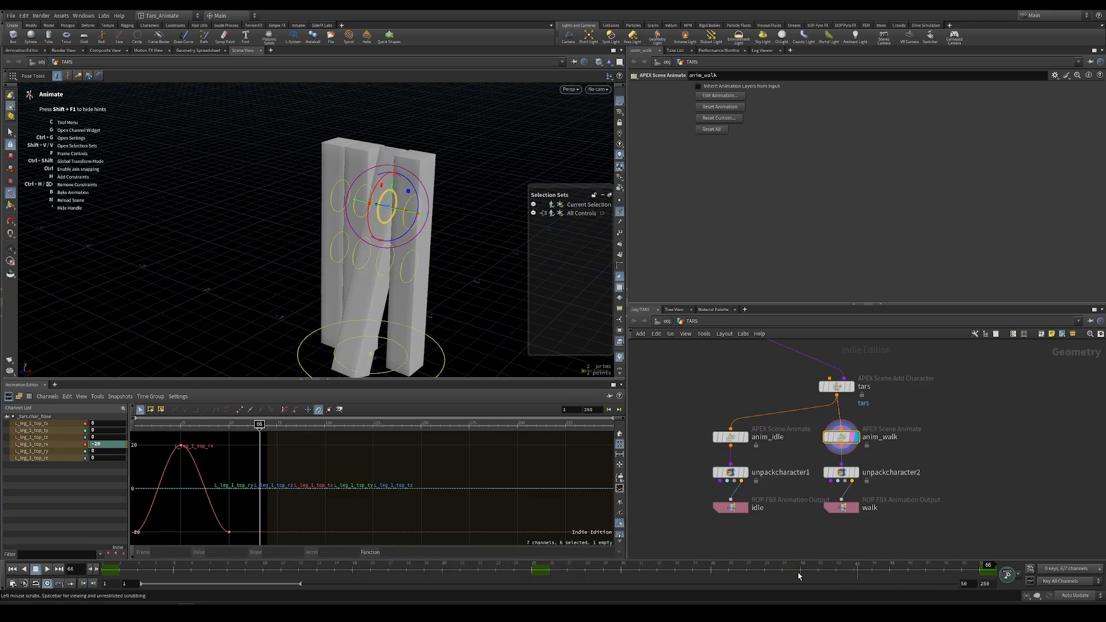
click(48, 569)
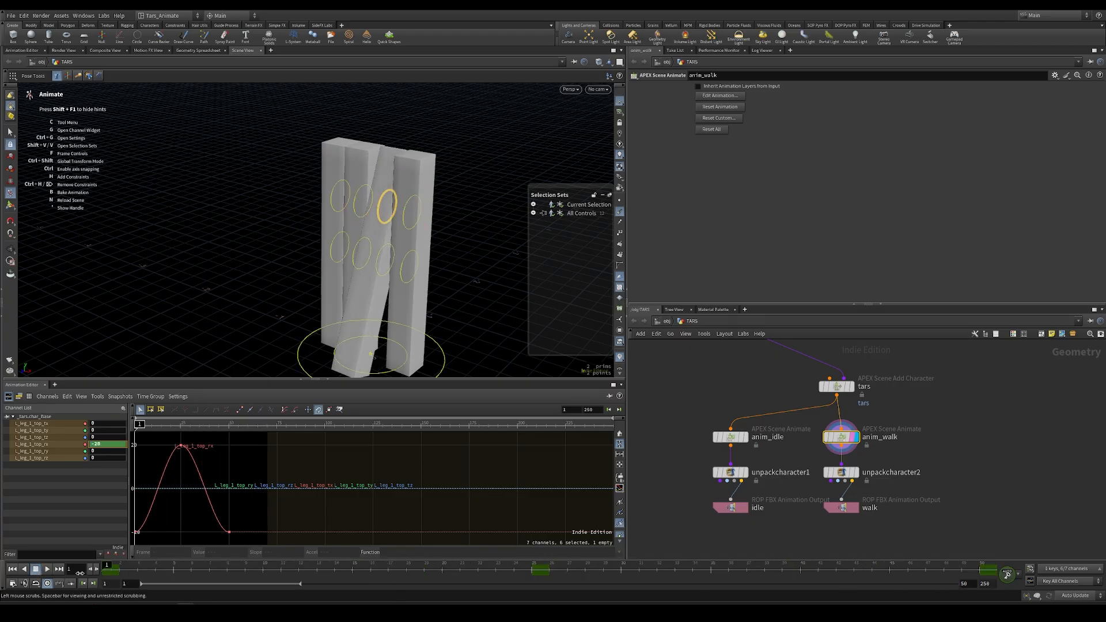
click(36, 570)
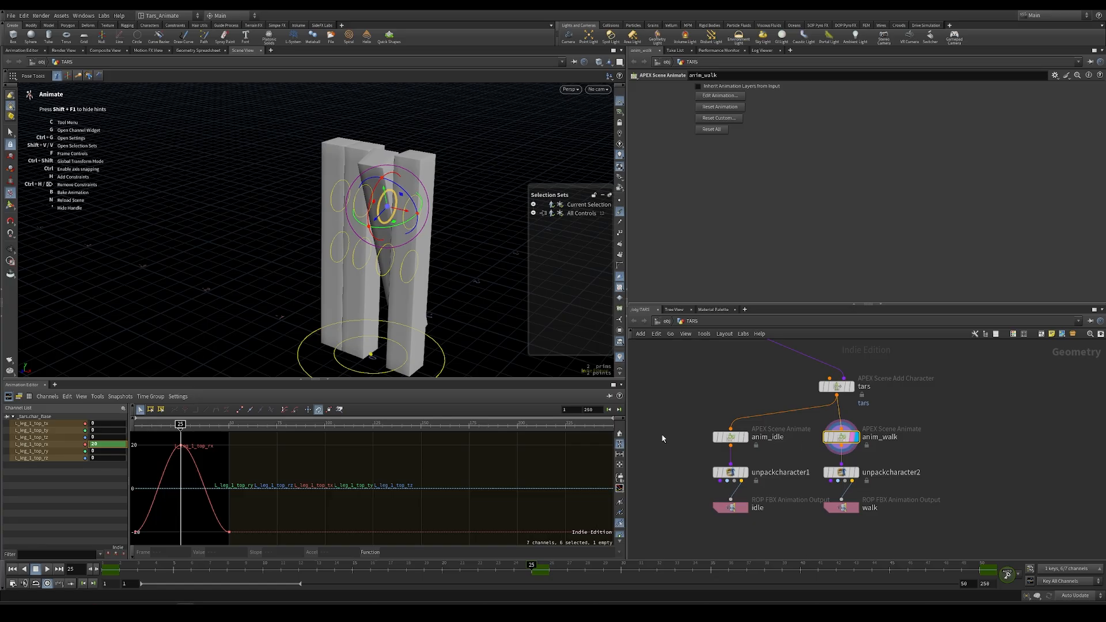
- Key the R_leg_1_top control's X rotation at 20 on frame 1
click(362, 219)
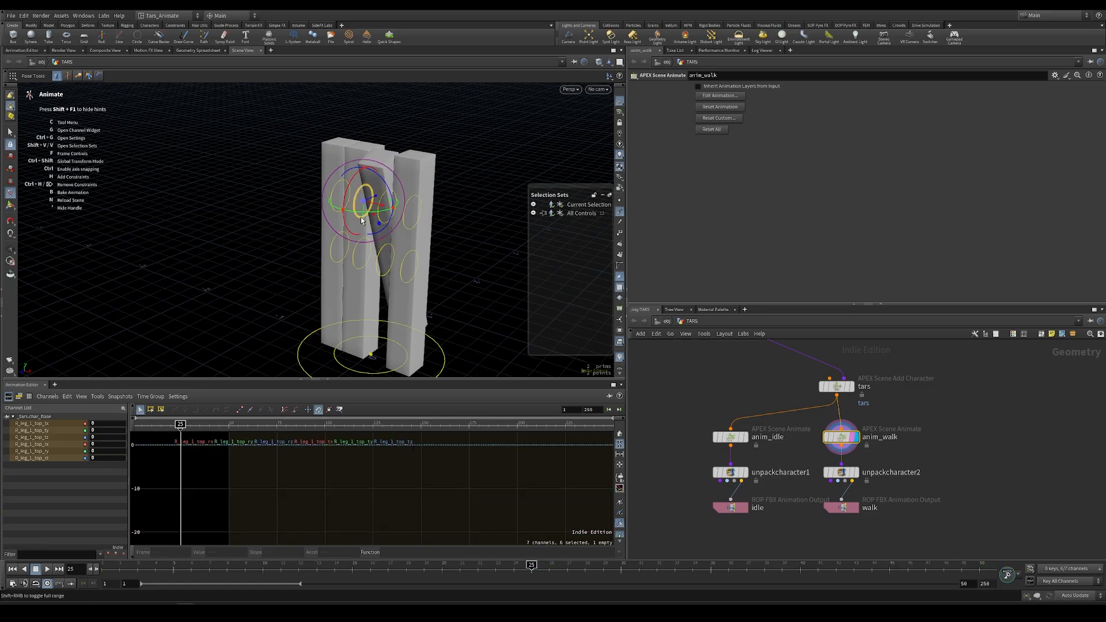
drag(180, 425, 107, 428)
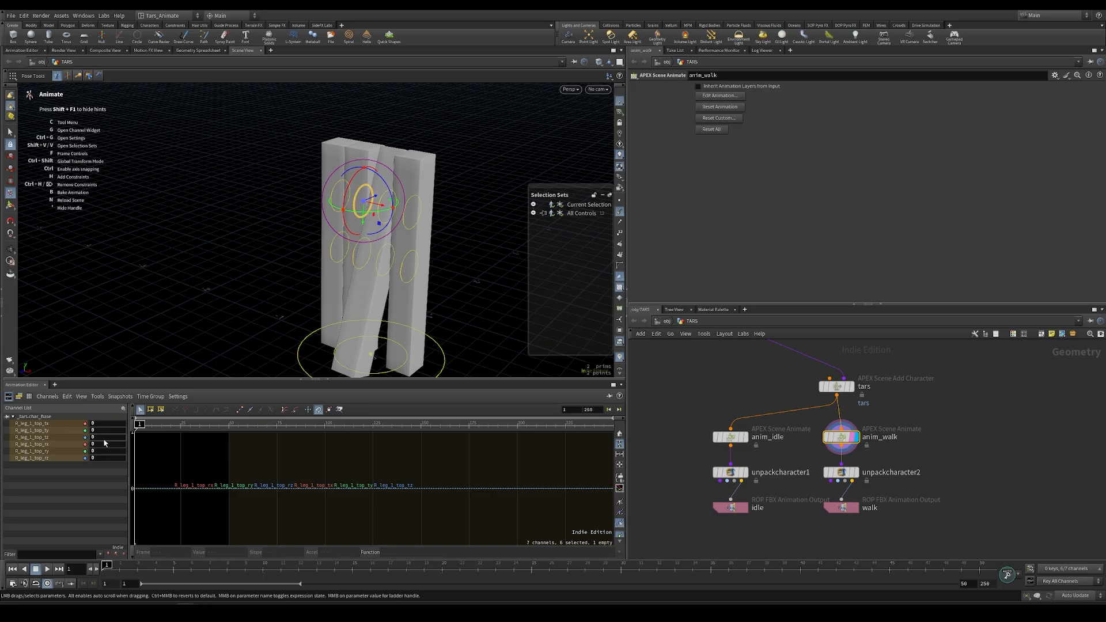
middle_drag(100, 444, 138, 427)
double_click(100, 444)
text(20)
key(Return)
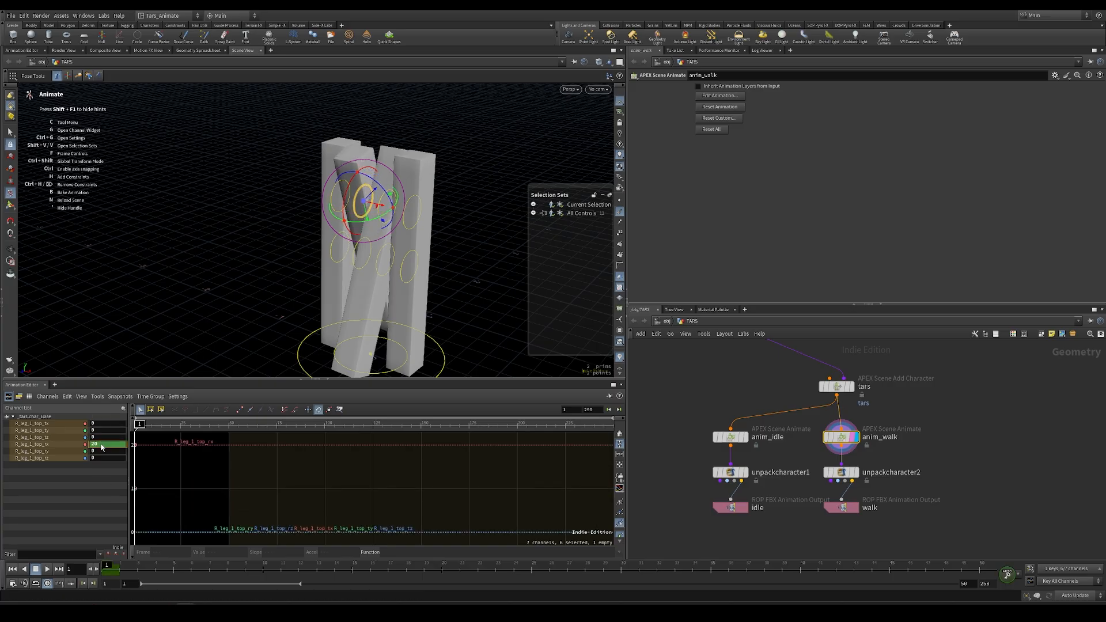
- Key R_leg_1_top's X rotation at 20 on frame 50 and at -20 on frame 25
click(200, 424)
drag(200, 424, 229, 424)
key(apostrophe)
click(180, 424)
double_click(97, 446)
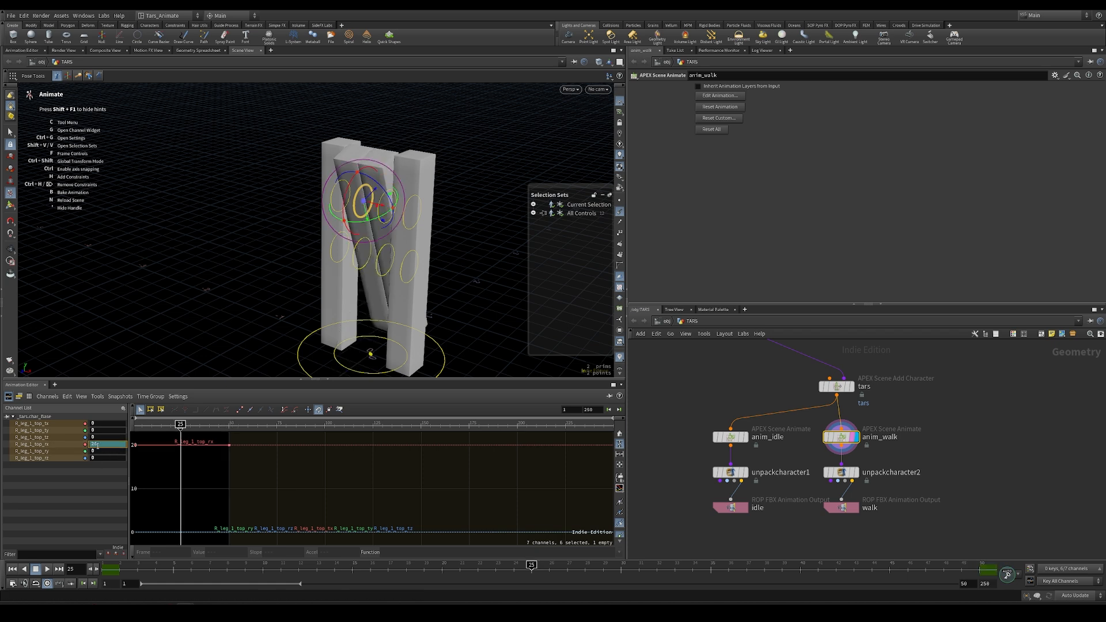
text(-20)
key(Return)
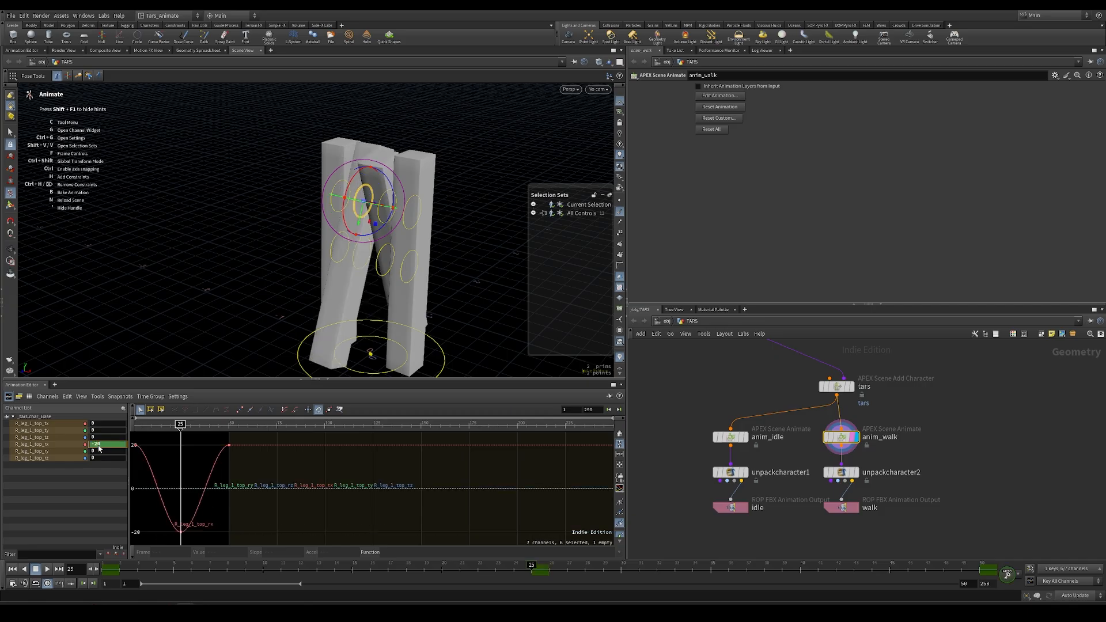
- Play back the opposing swing of the two inner slabs and return to frame 1
drag(225, 568, 106, 568)
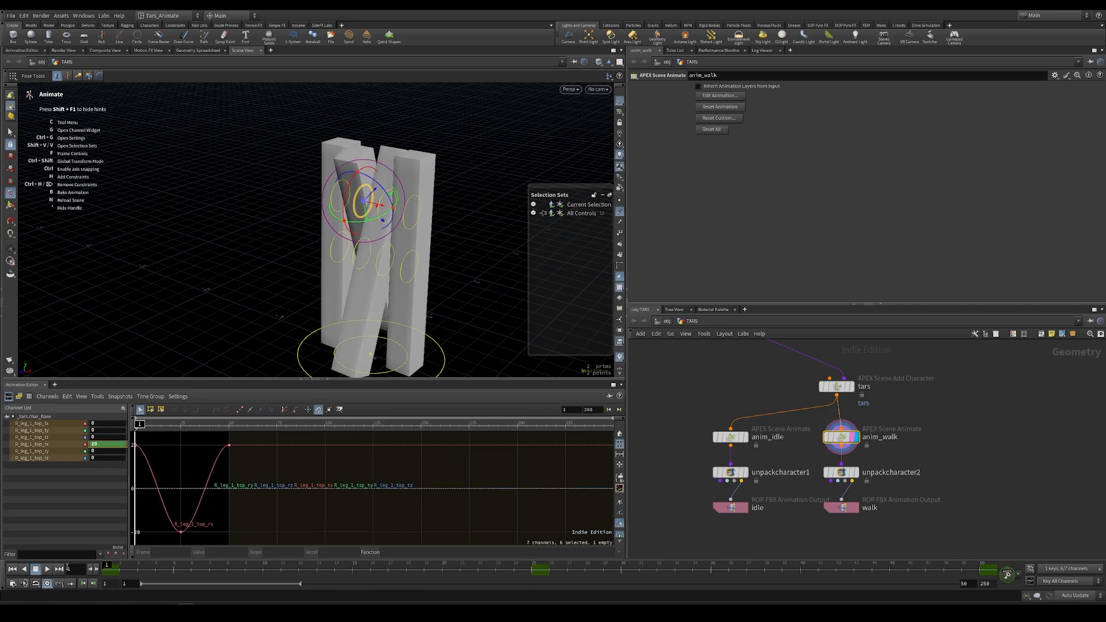
click(49, 569)
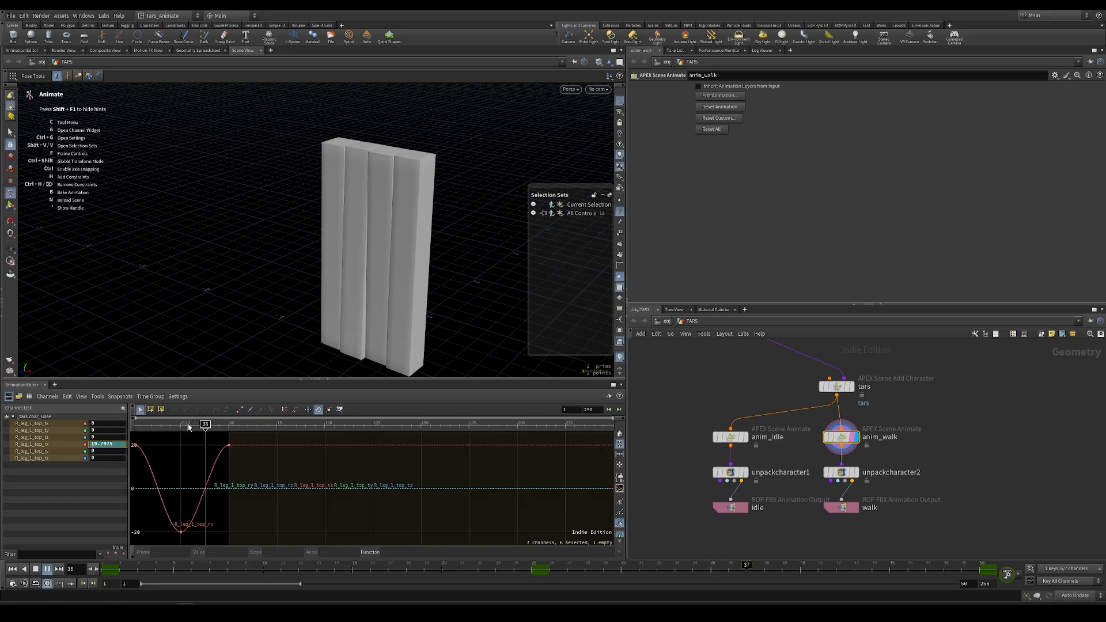
click(135, 425)
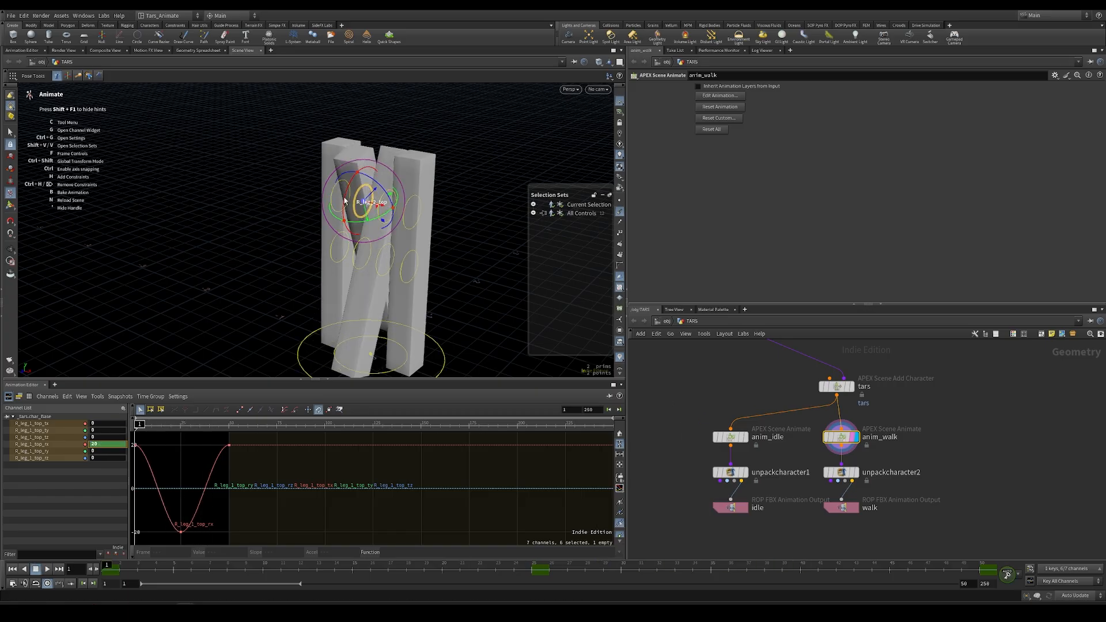
- Key the L_leg_2_top control's X rotation at -25 on frame 1
click(420, 203)
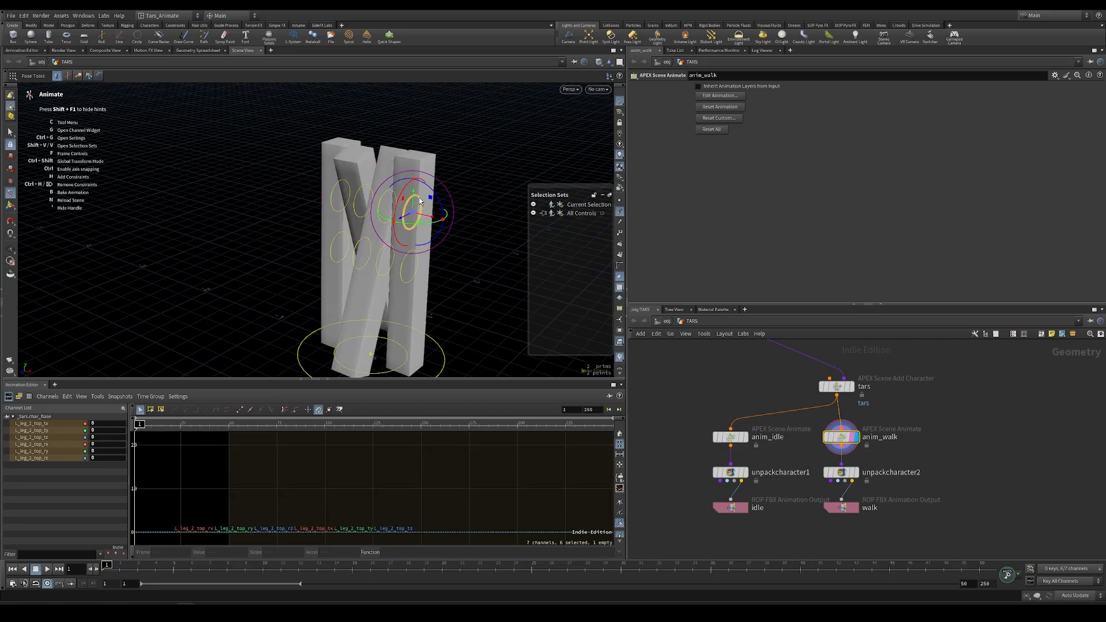
click(381, 204)
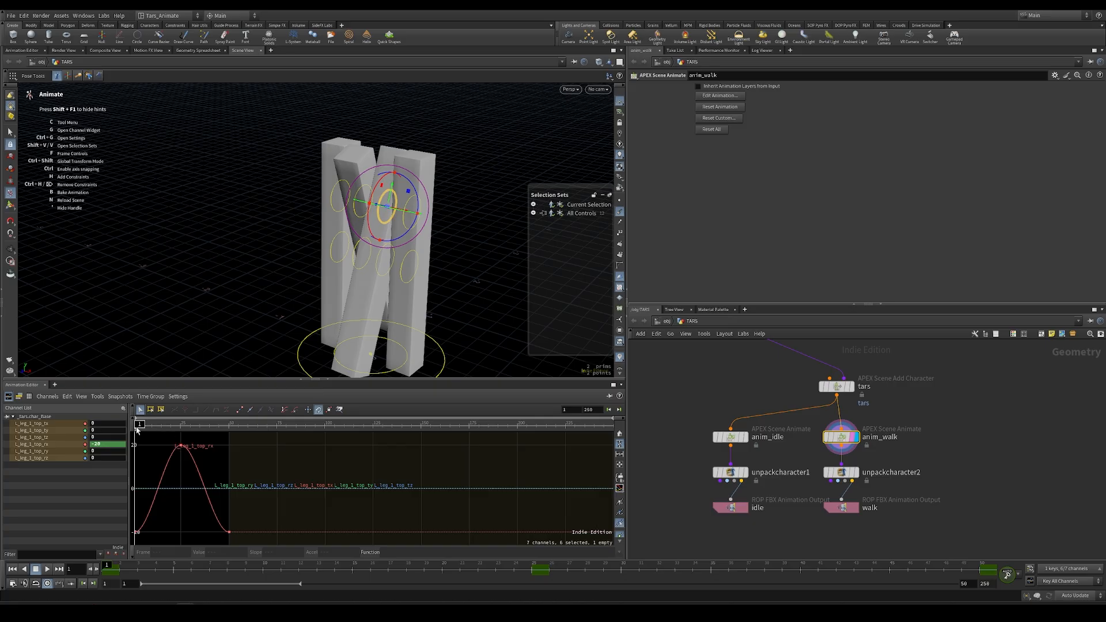
click(136, 531)
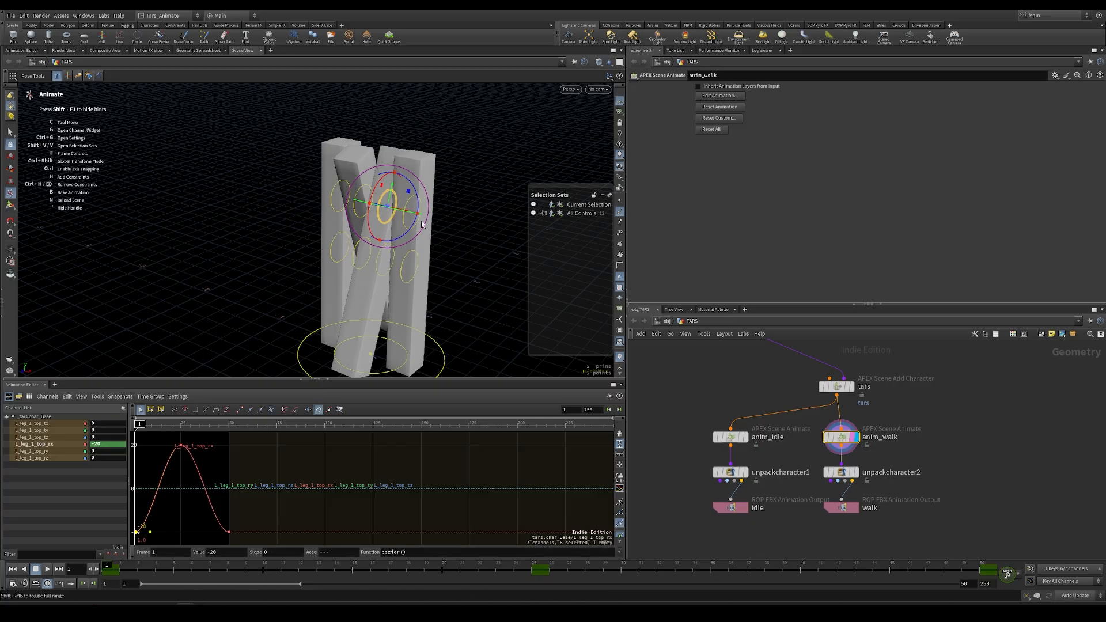
click(412, 200)
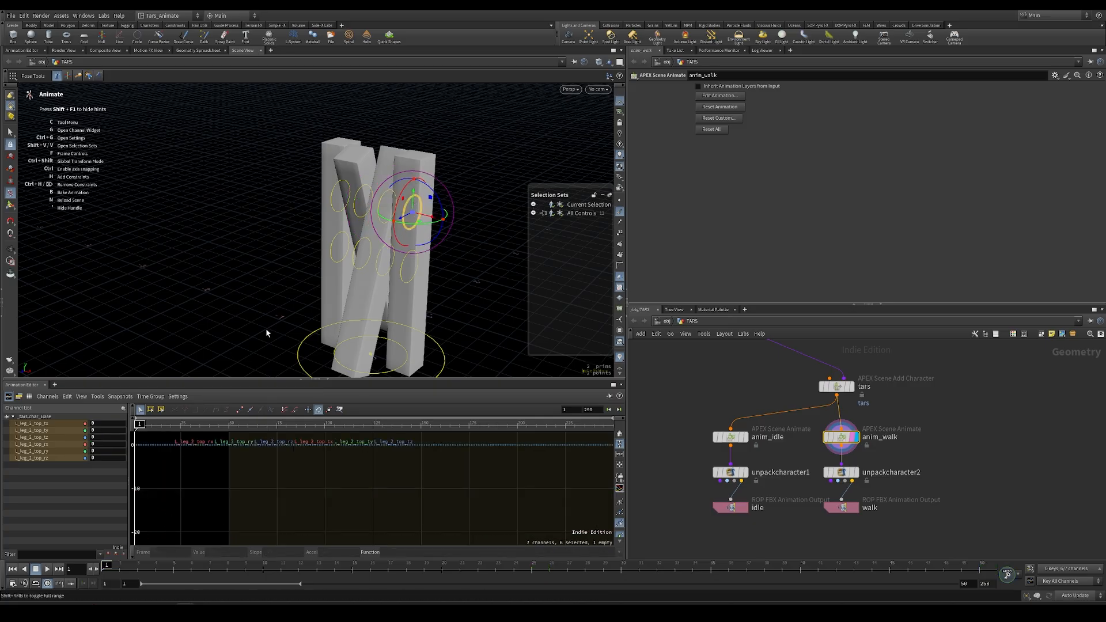
double_click(96, 445)
text(-25)
key(Return)
- Key L_leg_2_top's X rotation at 25 on frame 25 and at -25 on frame 50
click(181, 425)
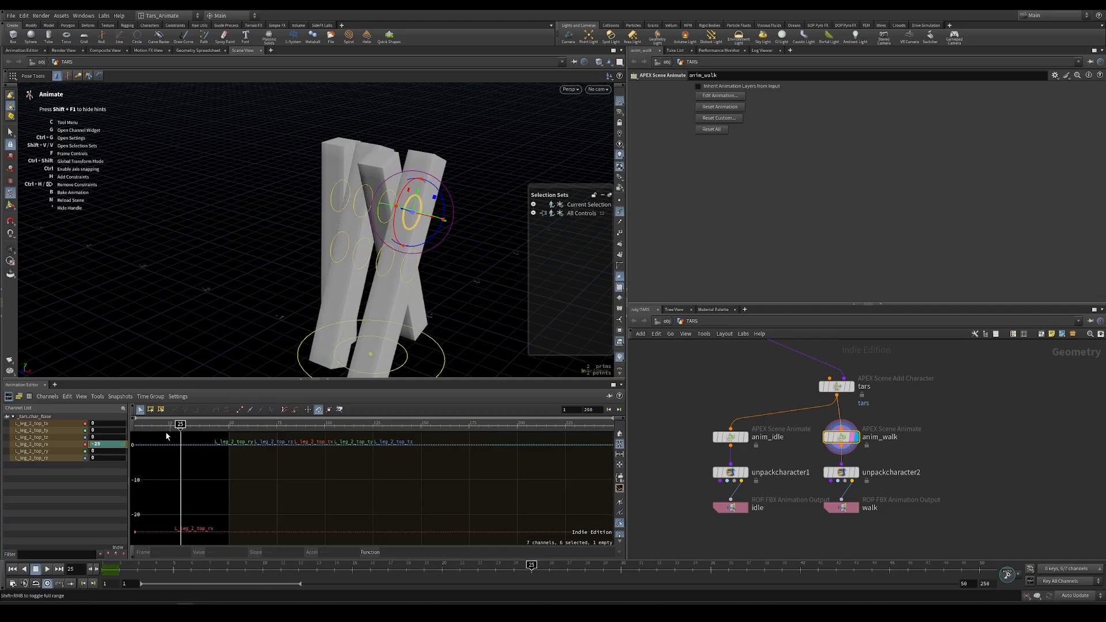
text(25)
key(Return)
drag(180, 424, 229, 425)
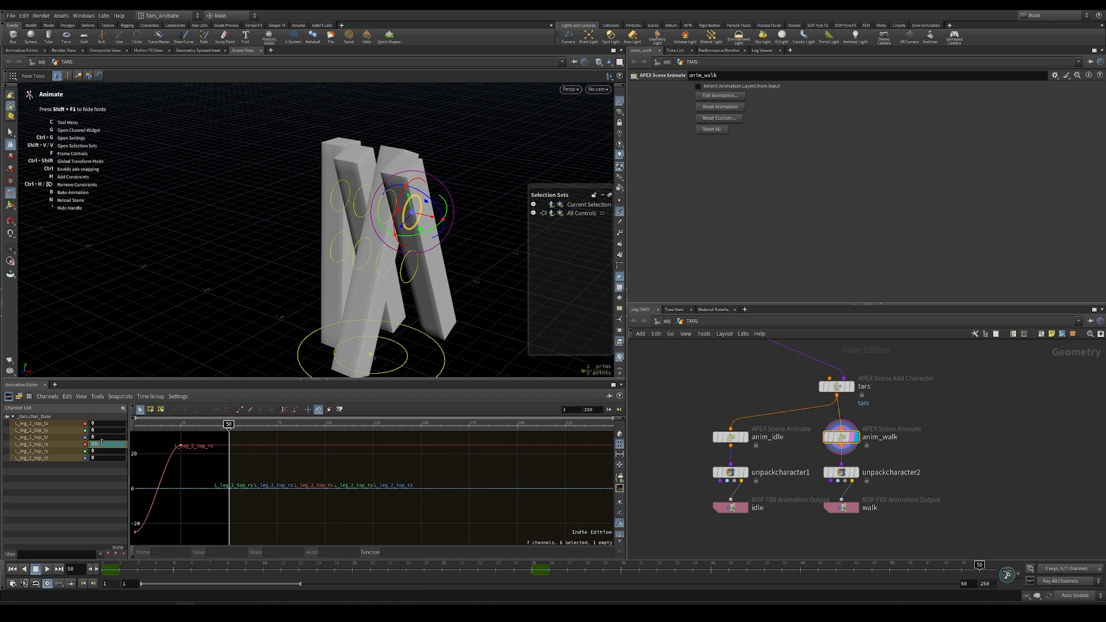
key(Return)
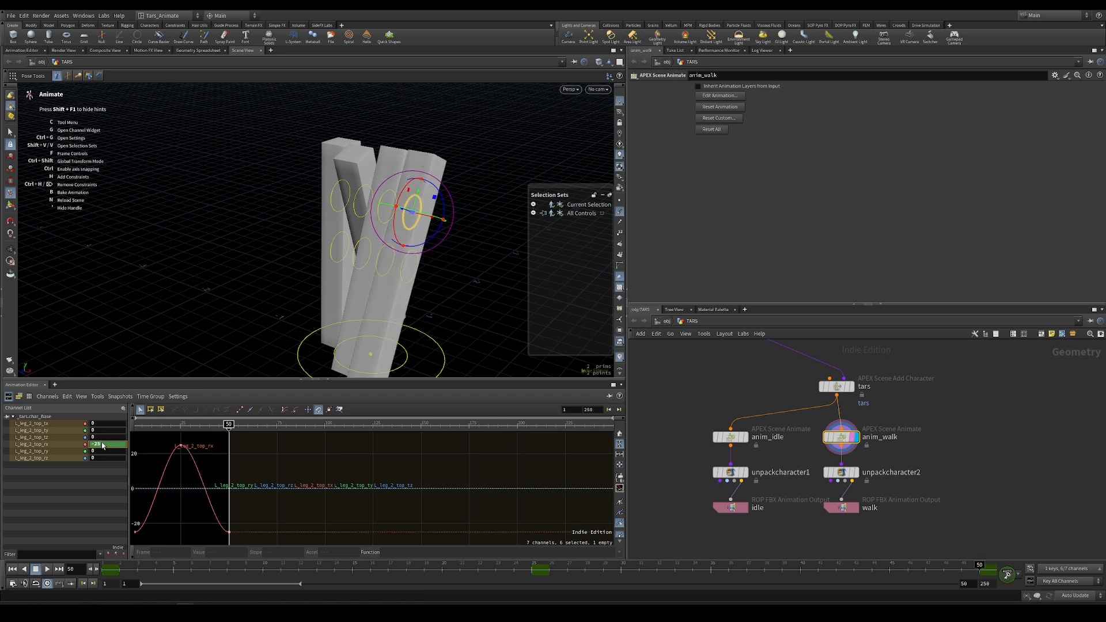
- Return to frame 1 and key the R_leg_2_top control's X rotation at 25
drag(229, 425, 139, 424)
key(apostrophe)
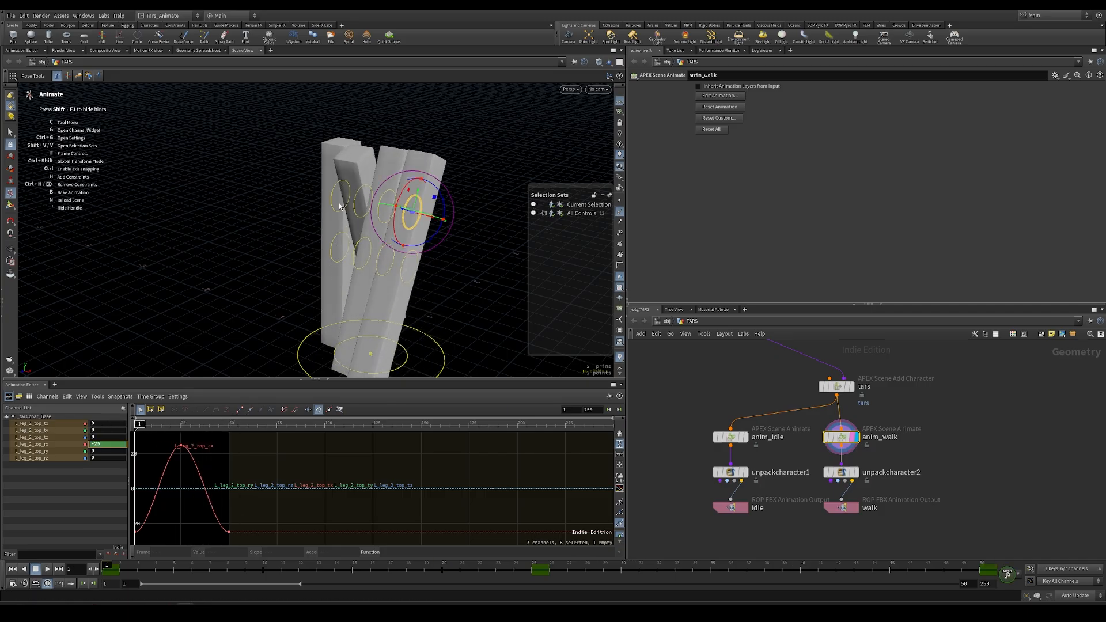
click(332, 204)
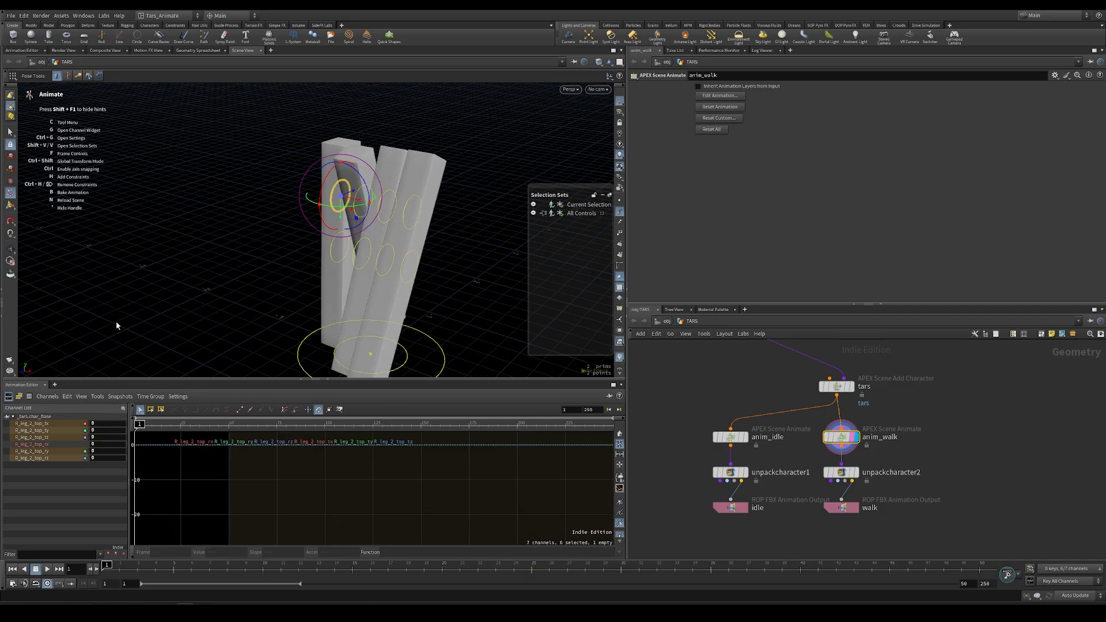
mouse_move(99, 447)
middle_down()
mouse_move(101, 426)
mouse_move(116, 426)
mouse_move(96, 445)
middle_up()
click(96, 445)
text(25)
key(Return)
- Key R_leg_2_top's X rotation at -25 on frame 25 and at 25 on frame 50
drag(175, 424, 180, 424)
click(103, 444)
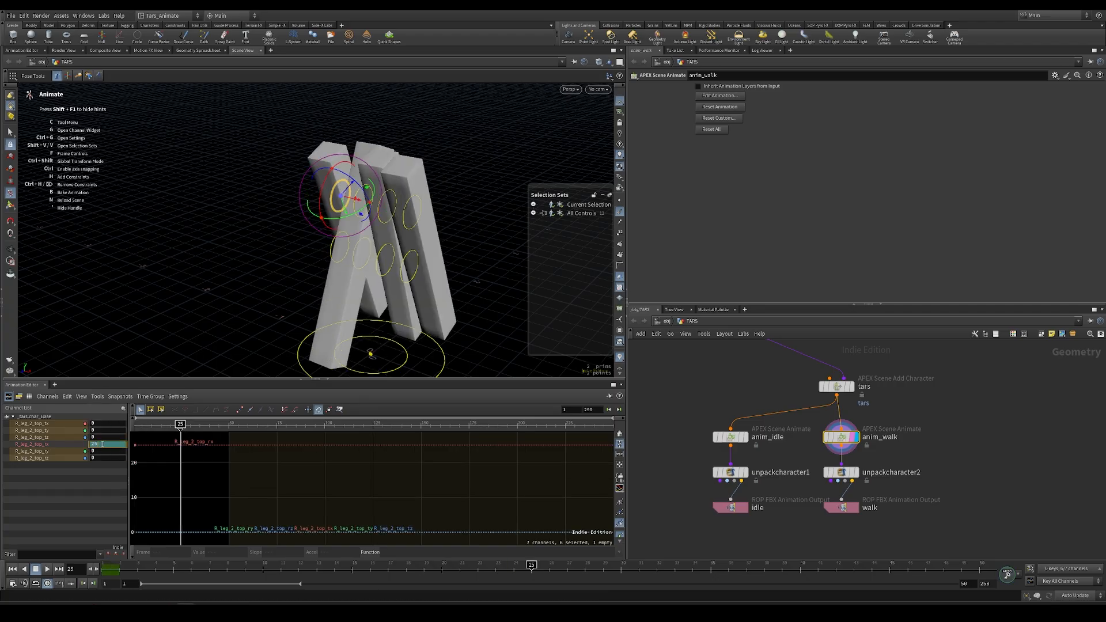
text(-)
key(Return)
drag(182, 425, 229, 425)
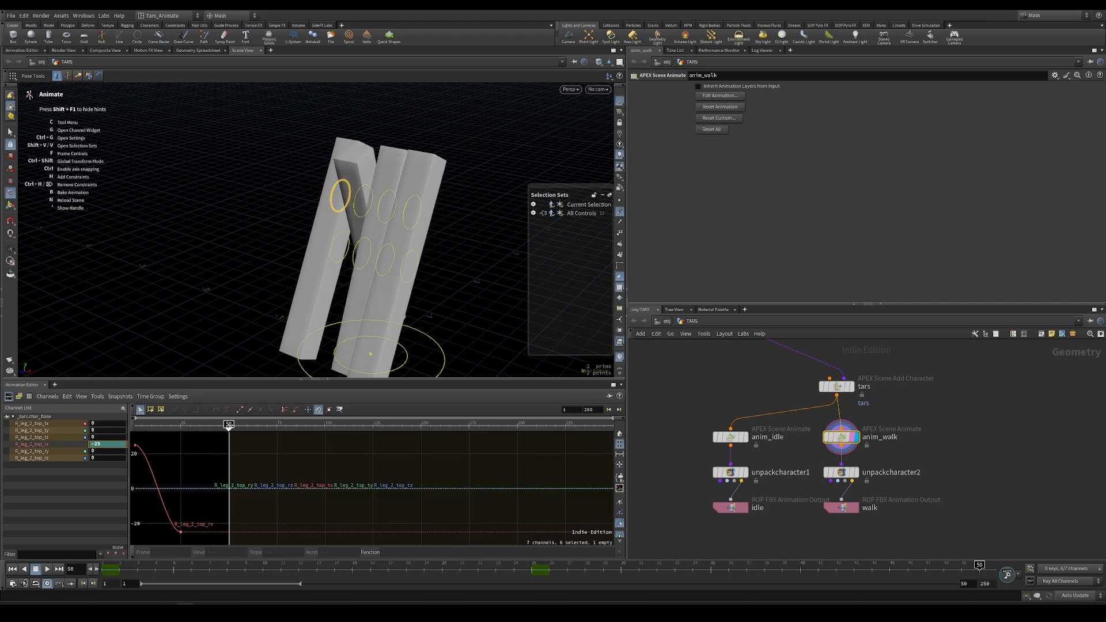
click(102, 444)
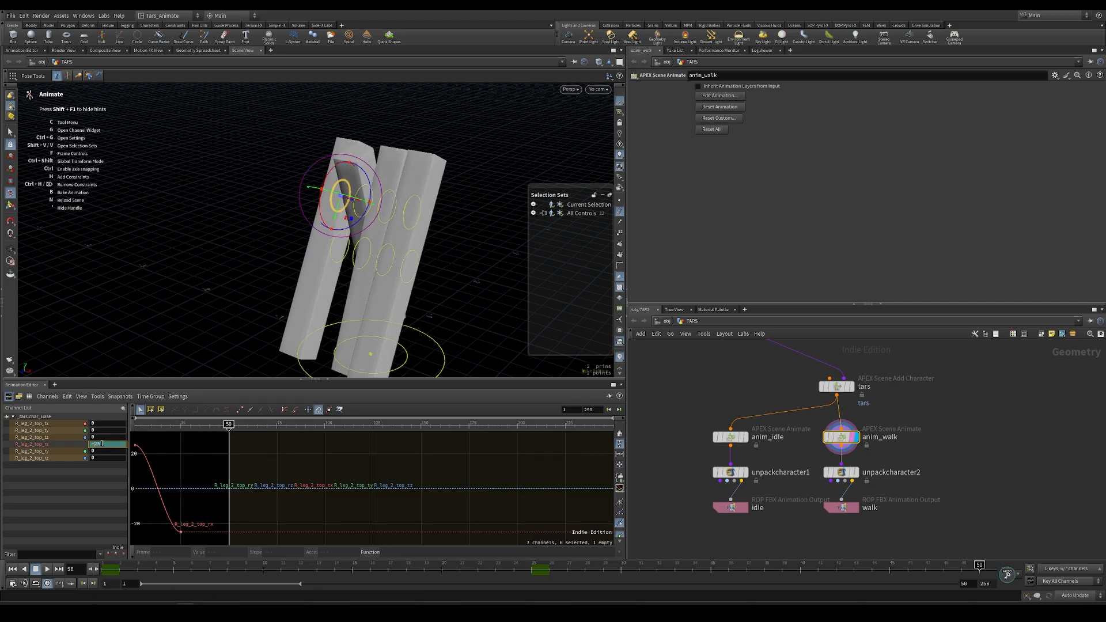
text(25)
key(Return)
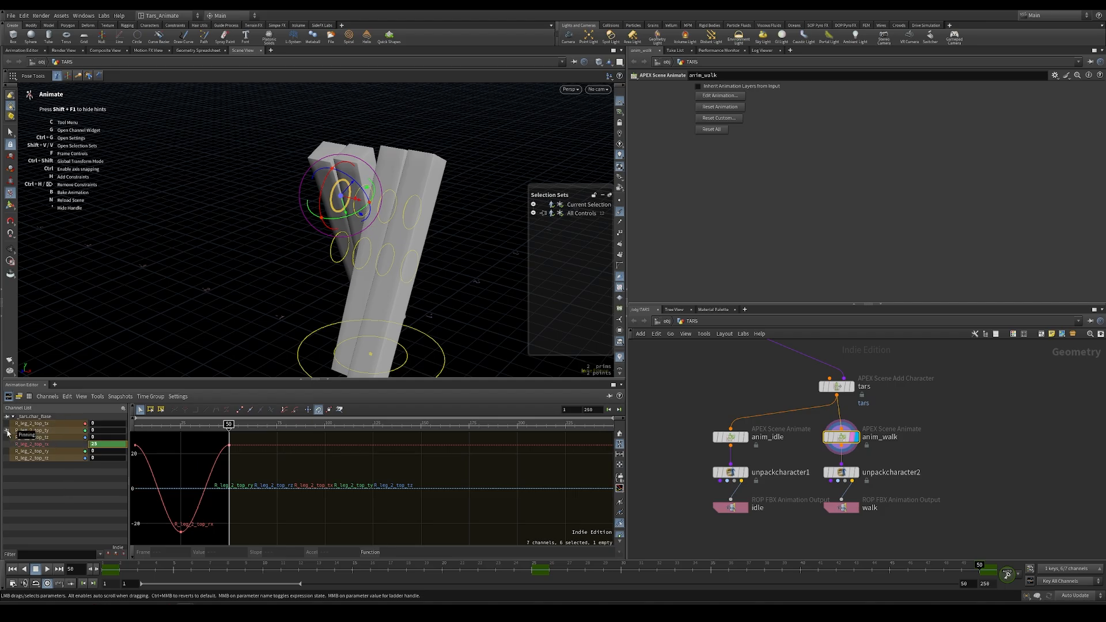
- Select the four top leg controls of anim_walk and change all their keys to ease() interpolation
click(266, 306)
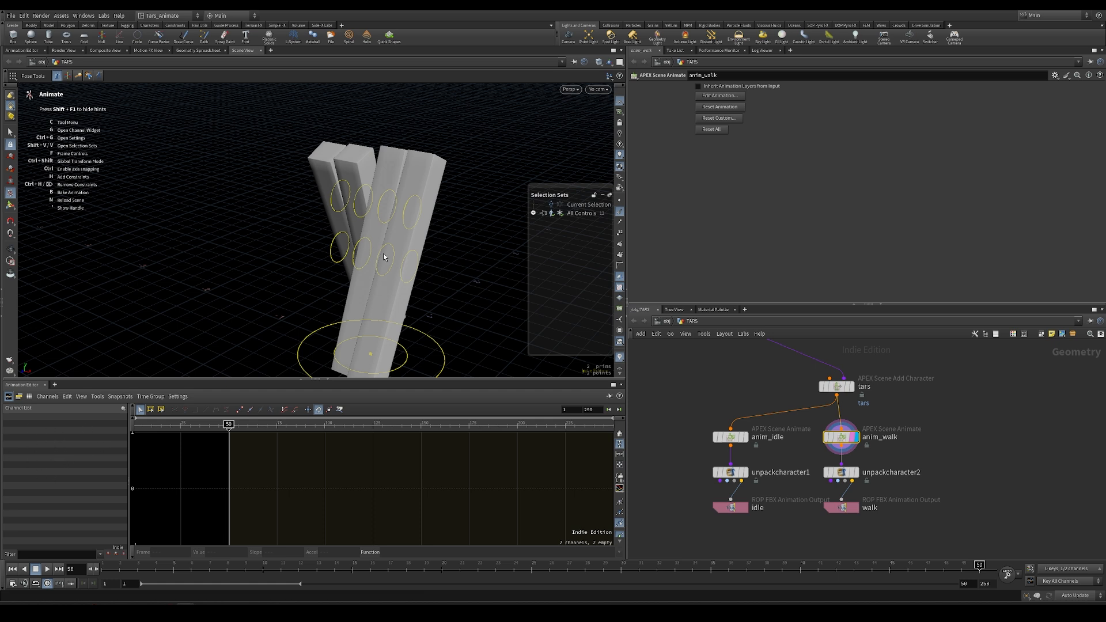
mouse_move(838, 436)
click(837, 386)
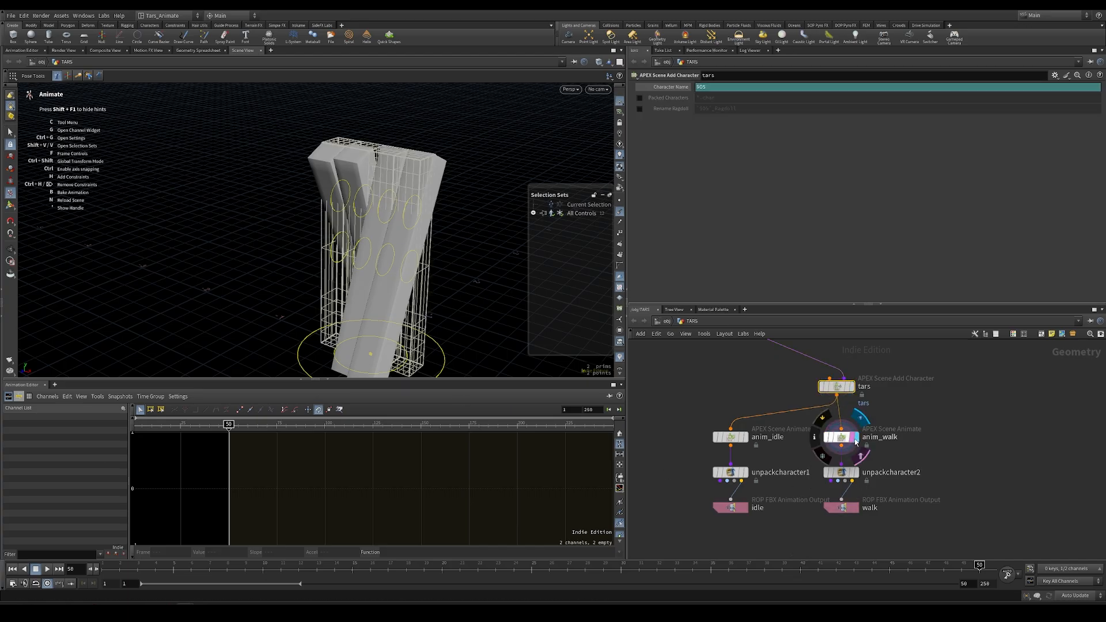
click(842, 439)
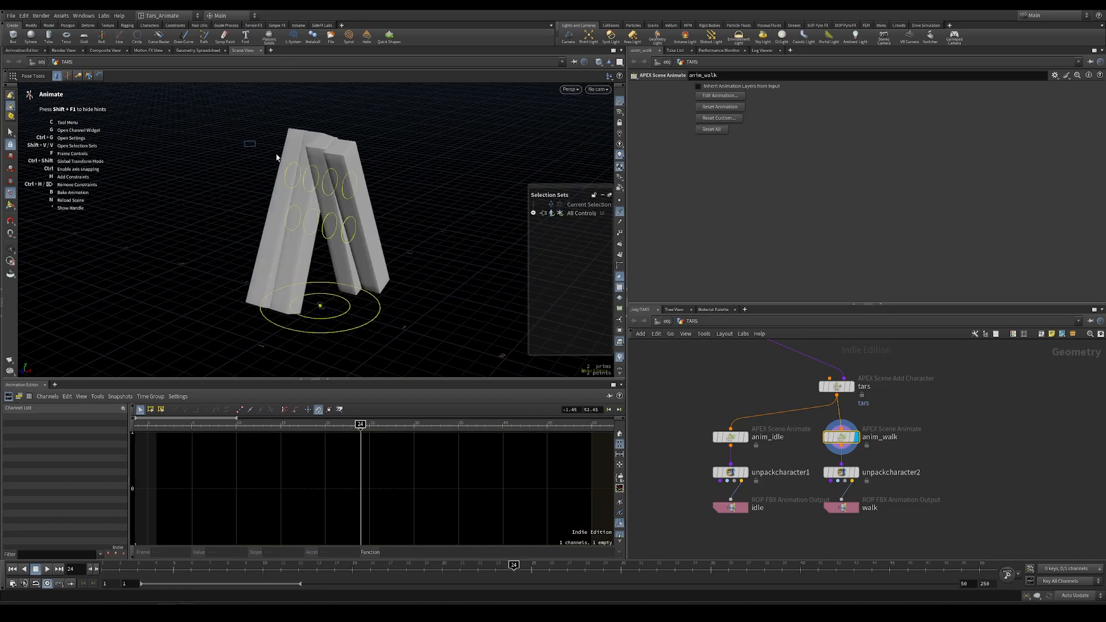
drag(245, 141, 365, 186)
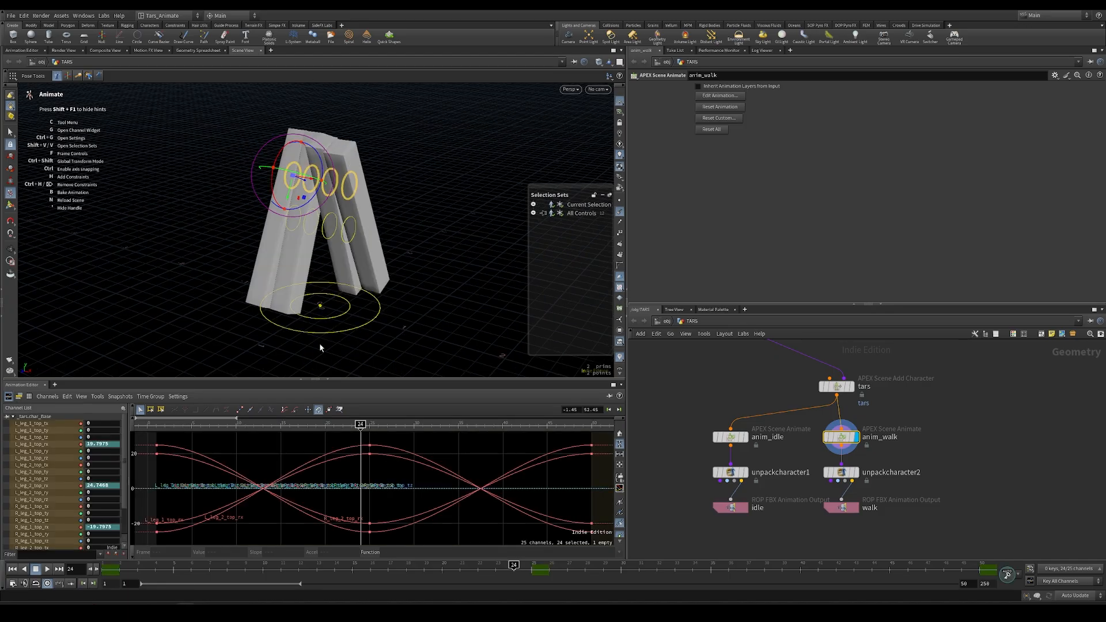
drag(601, 442, 145, 551)
click(619, 552)
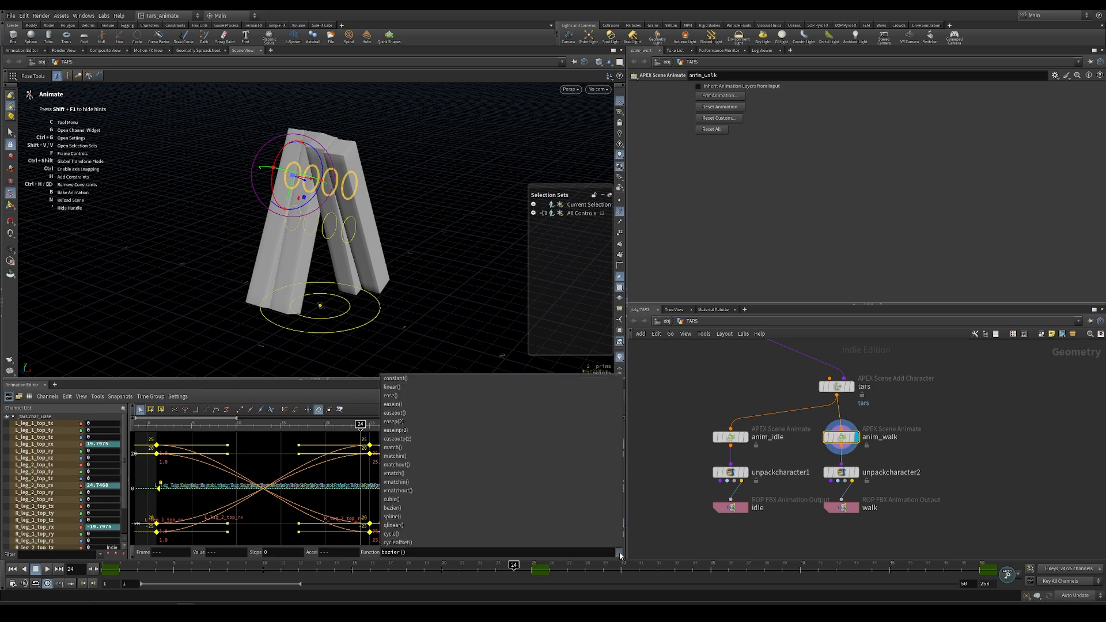
click(411, 394)
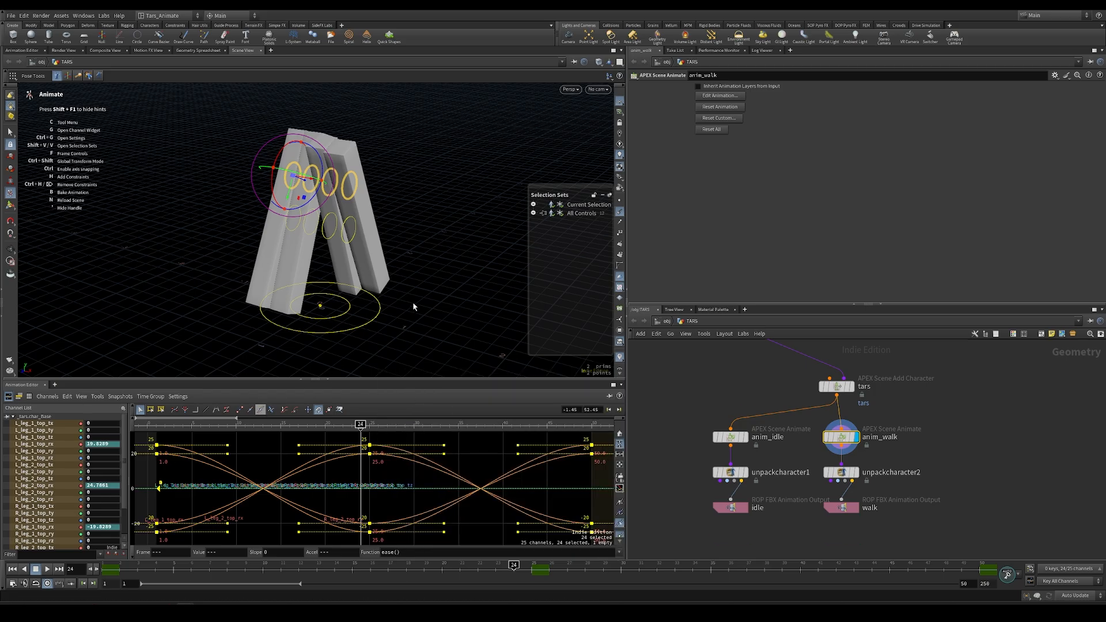
- From the side view, lower the C_layout control to ground level with a Y translation key of -0.046 on frame 1
key(space+4)
drag(183, 426, 219, 427)
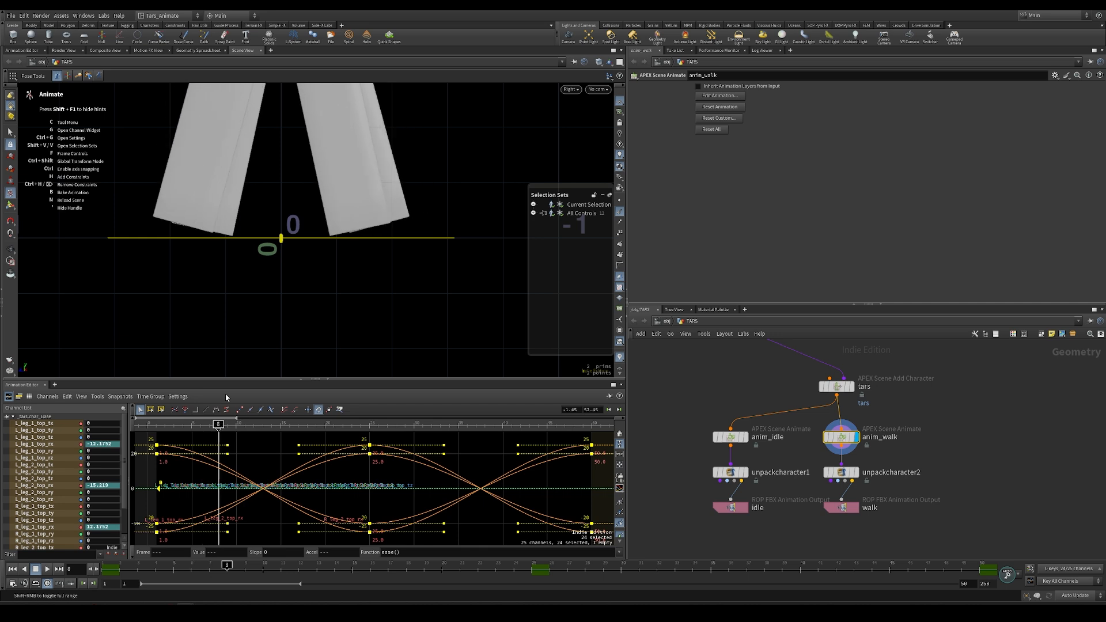
key(space+1)
drag(270, 275, 290, 308)
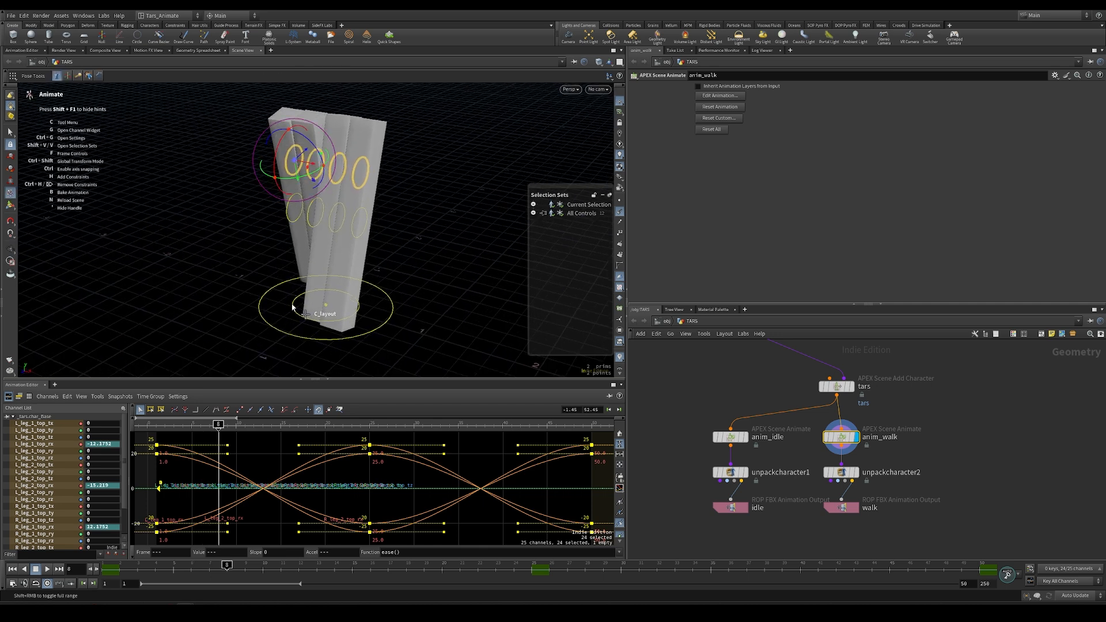
click(292, 307)
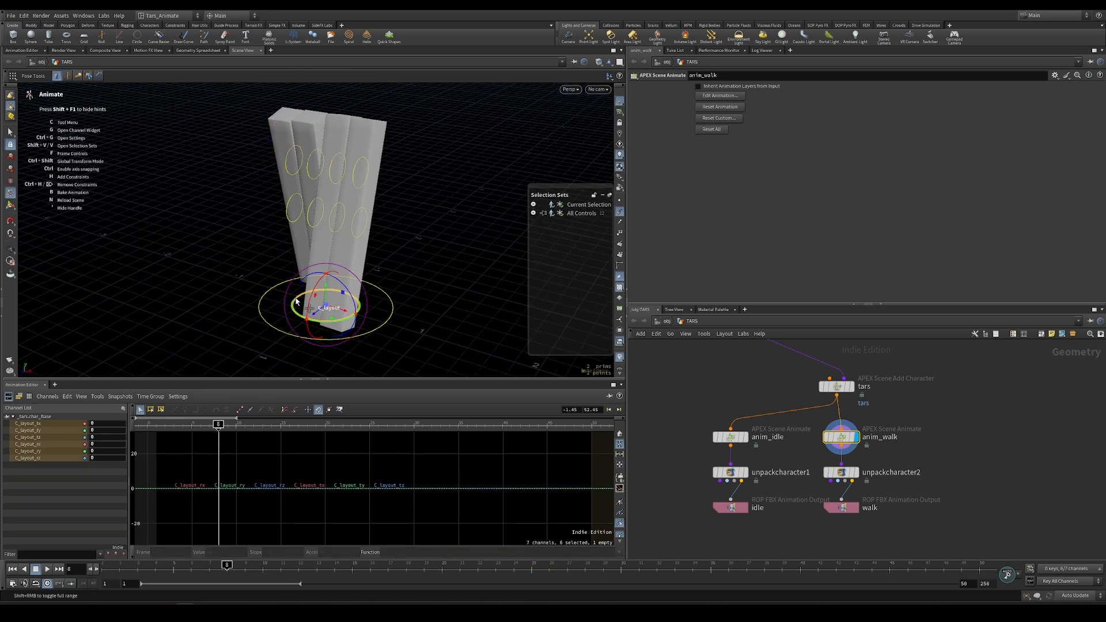
key(space)
key(space+4)
middle_drag(296, 295, 300, 321)
drag(208, 426, 156, 424)
middle_drag(115, 433, 83, 459)
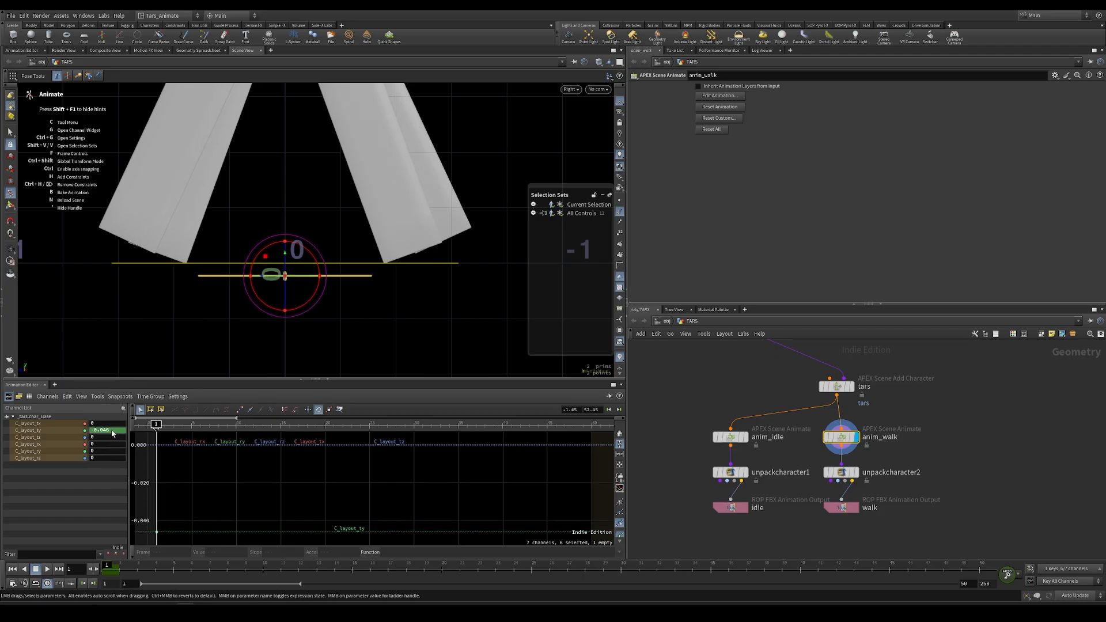
- Copy C_layout's frame 1 Y key to frame 25 and key its Y translation at 0.001 on frame 13
drag(156, 426, 374, 438)
drag(203, 512, 152, 543)
key(ctrl+c)
key(ctrl+v)
drag(290, 431, 265, 431)
middle_drag(107, 431, 103, 459)
- Copy C_layout's low Y key to frame 50 and its raised frame 13 key to frame 37
drag(262, 425, 592, 444)
drag(456, 479, 313, 551)
key(ctrl+c)
key(ctrl+v)
mouse_move(503, 424)
mouse_down()
mouse_move(512, 421)
mouse_move(486, 427)
mouse_up()
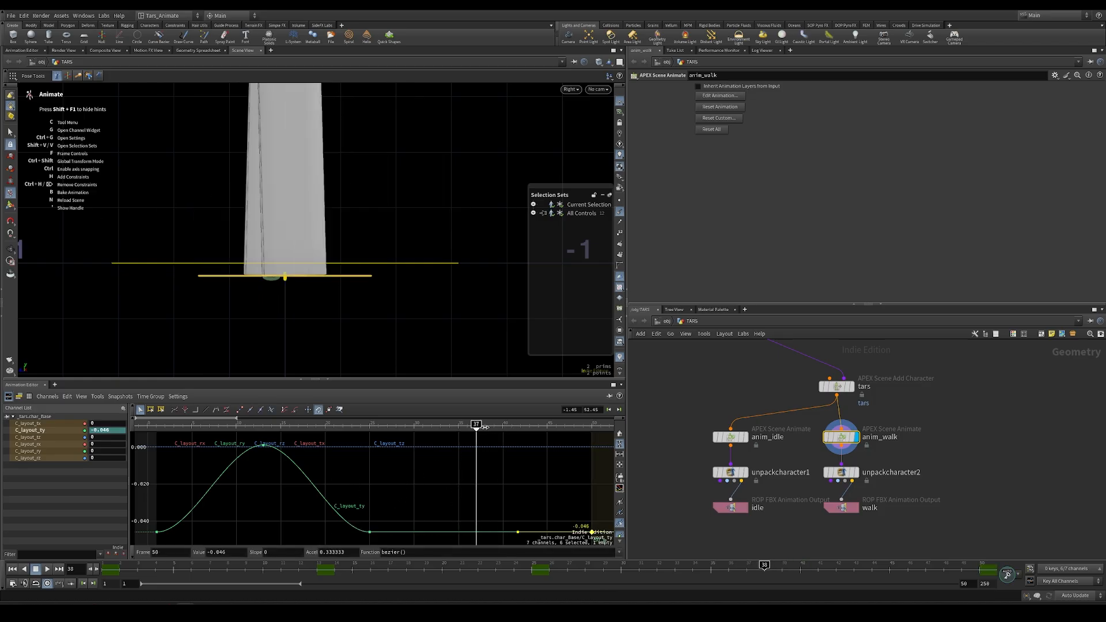
drag(243, 474, 283, 436)
key(ctrl+c)
key(ctrl+v)
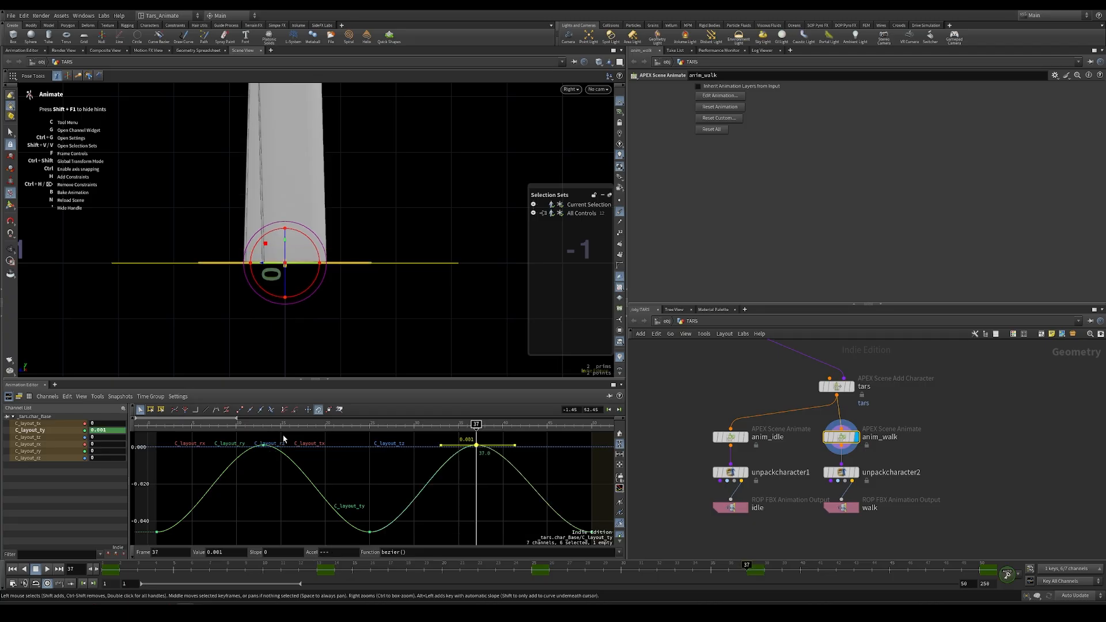
- Set the acceleration of C_layout's two peak Y keys to 0.25 and review the walk in perspective
drag(364, 425, 209, 425)
key(apostrophe)
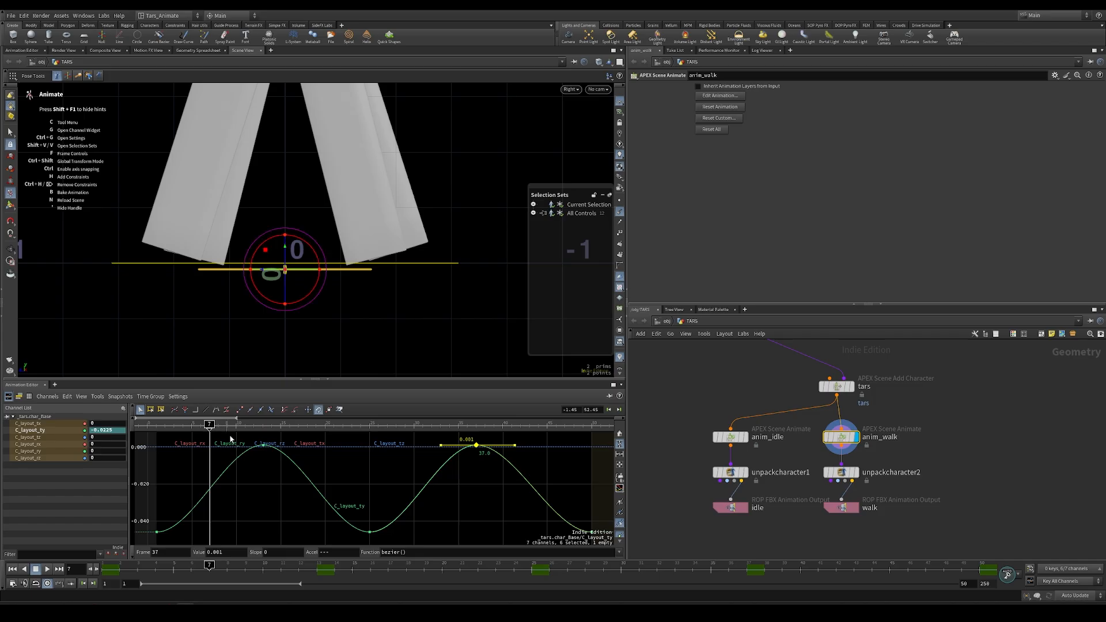
drag(252, 467, 513, 440)
key(Return)
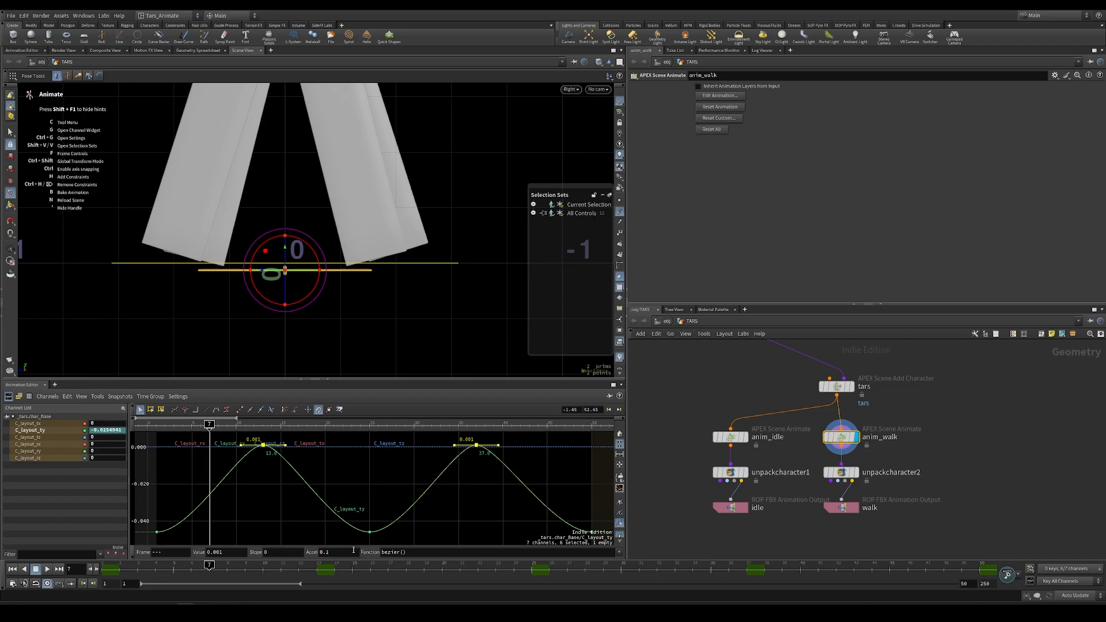
key(ctrl+z)
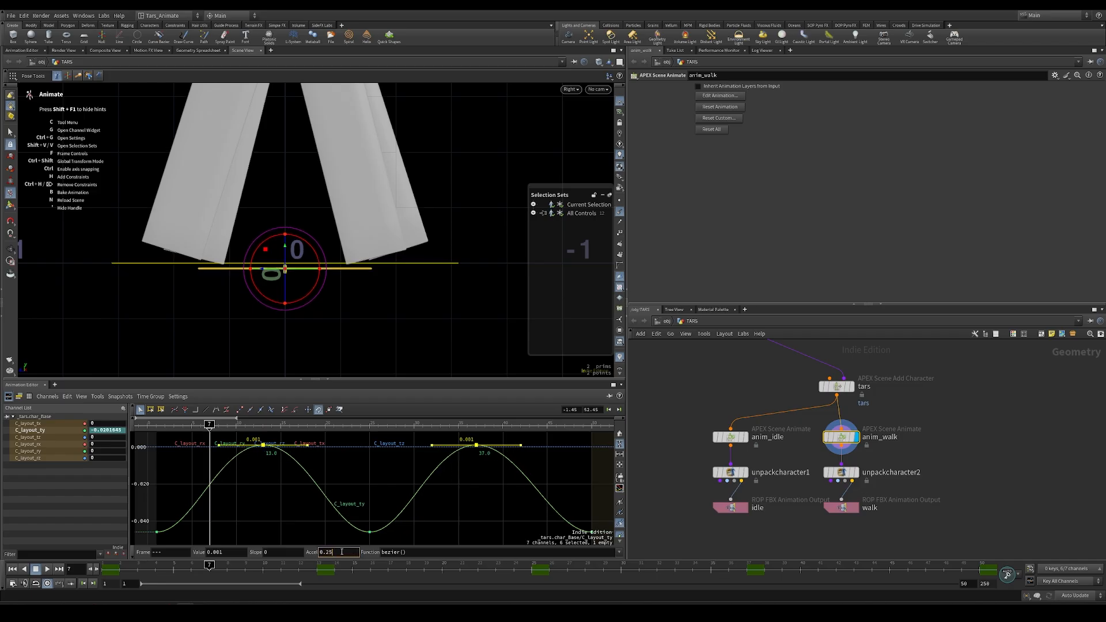
key(Return)
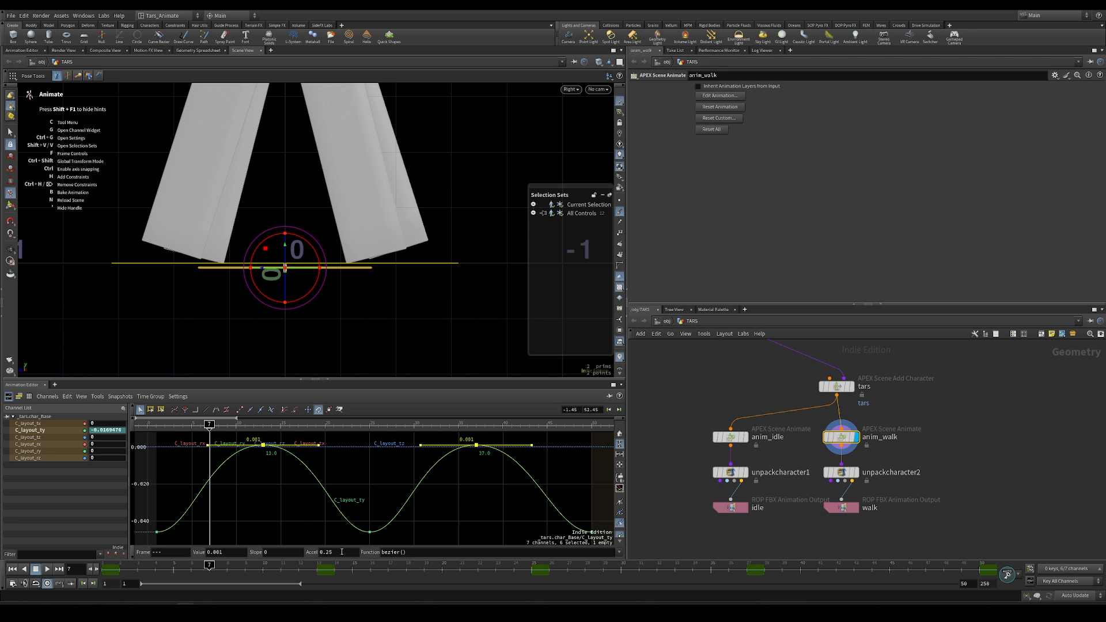
mouse_move(195, 416)
mouse_down()
mouse_move(175, 424)
mouse_move(508, 424)
mouse_move(387, 424)
mouse_up()
key(space+1)
drag(318, 234, 360, 241)
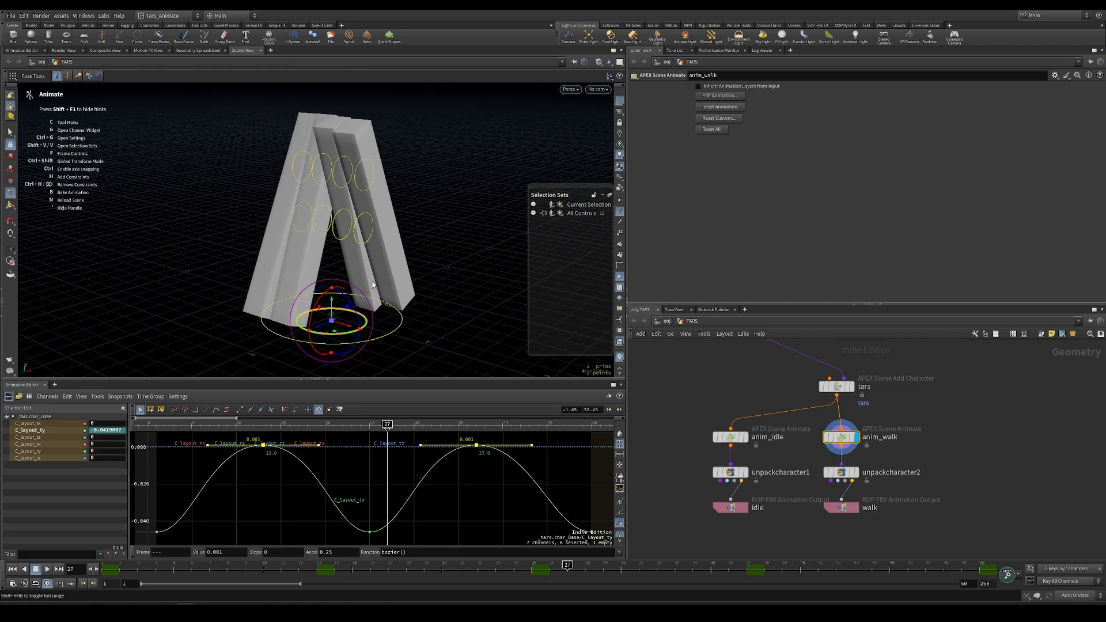
- Duplicate the anim_walk branch with its unpack character and walk FBX output nodes beside the original
click(983, 466)
middle_drag(982, 466, 933, 441)
drag(866, 383, 764, 519)
alt+drag(793, 412, 894, 413)
- Rename the copied animation node anim_jog and its FBX output jog, with the export ending at frame 30
double_click(945, 411)
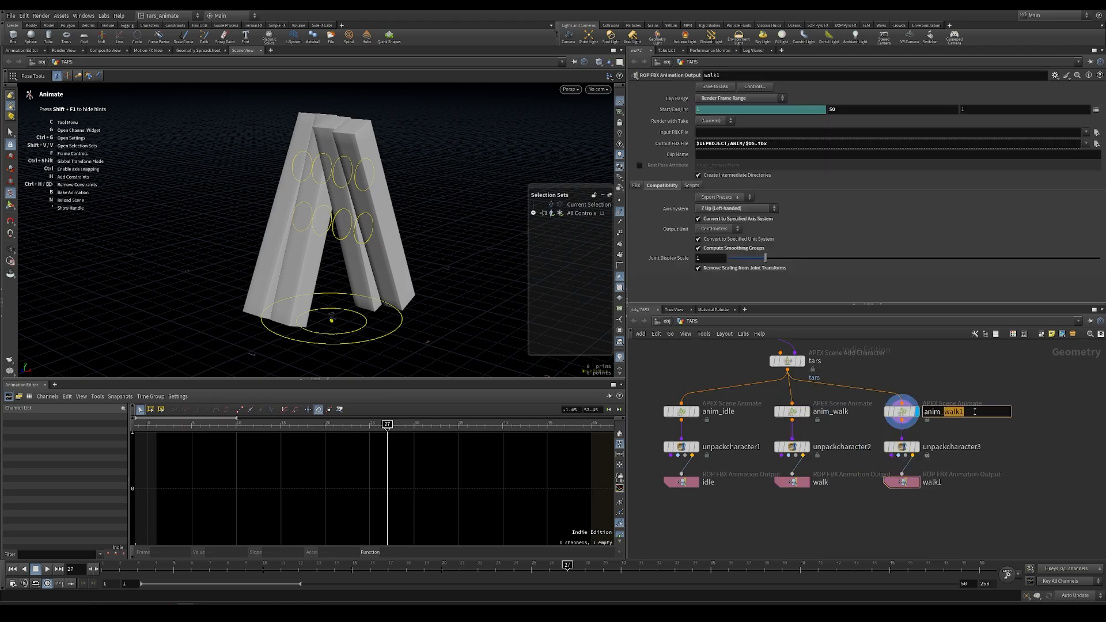
text(anim_jog)
key(Return)
double_click(948, 483)
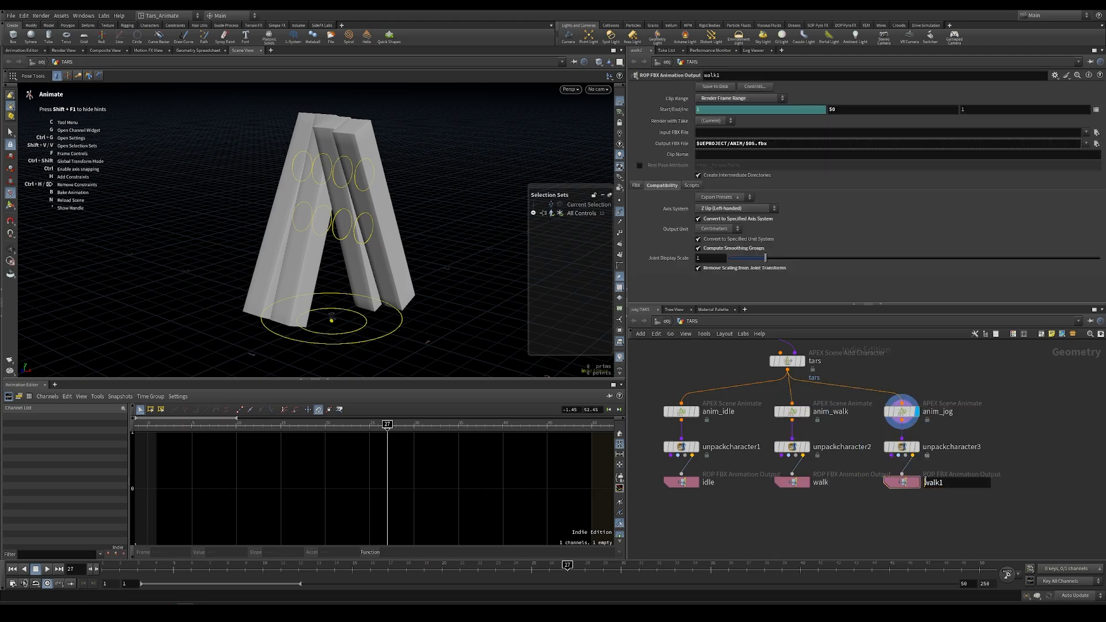
key(Return)
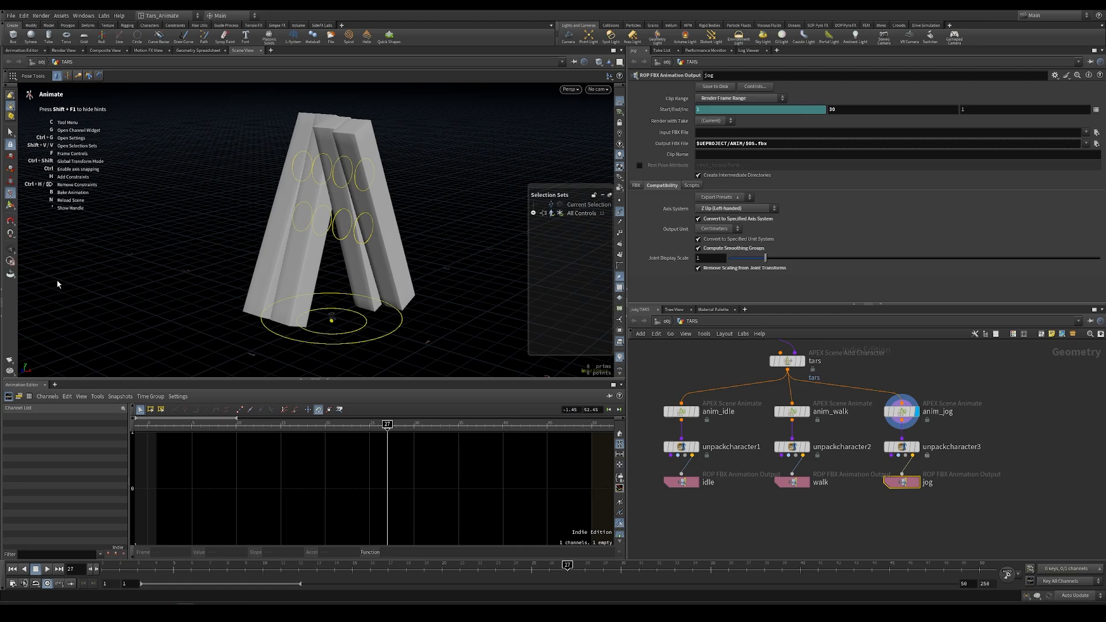
- Reset the animation on anim_jog and re-enter the pose tool to refresh the character
click(904, 414)
click(720, 107)
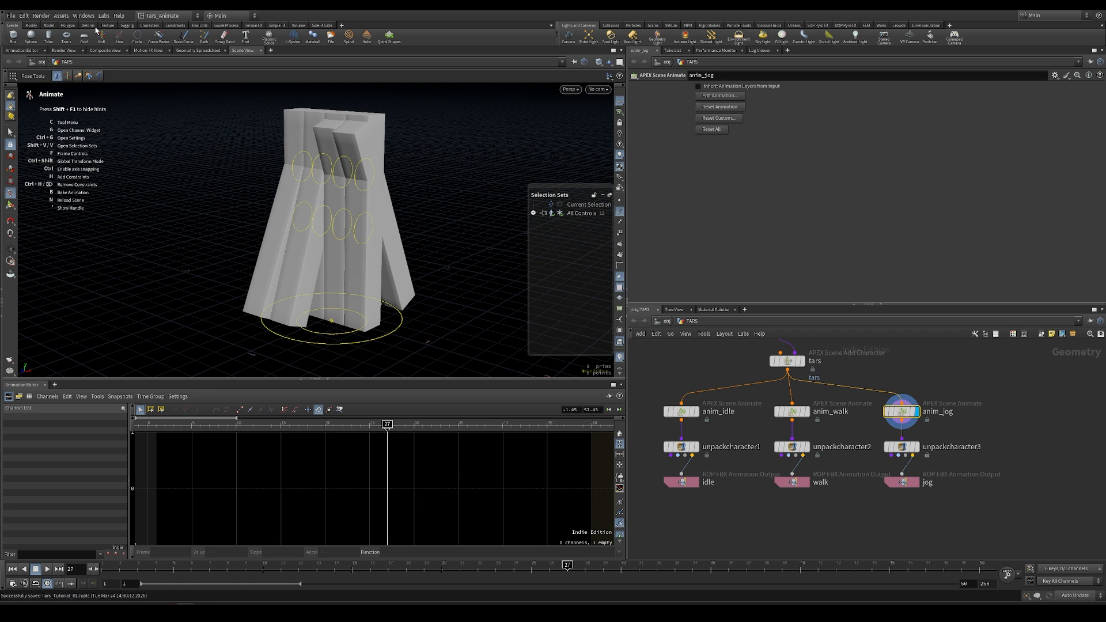
key(Escape)
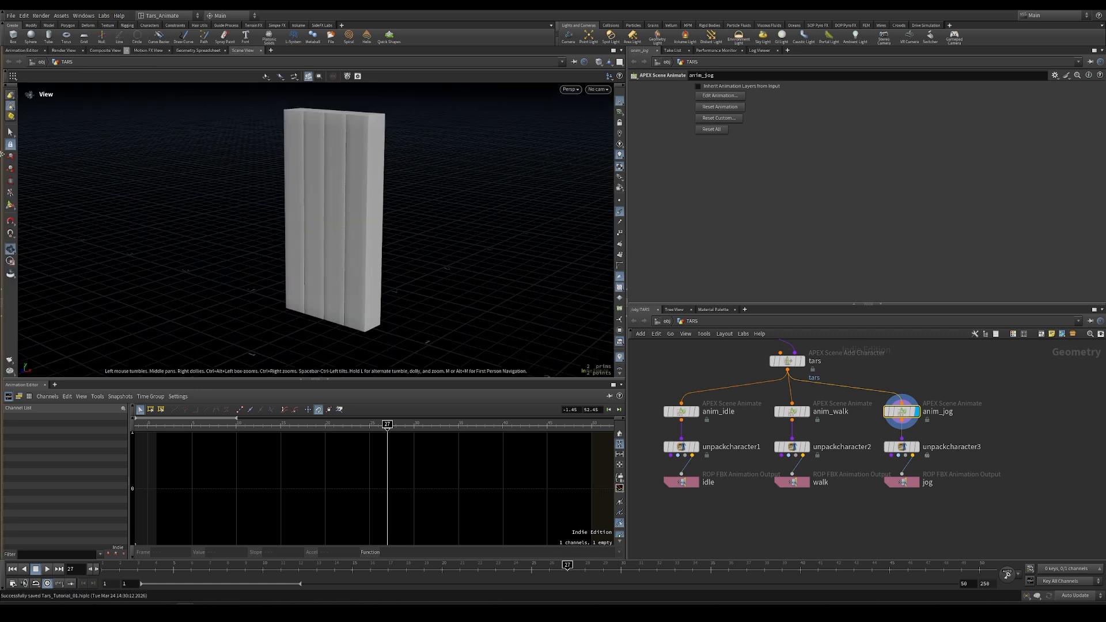
click(10, 195)
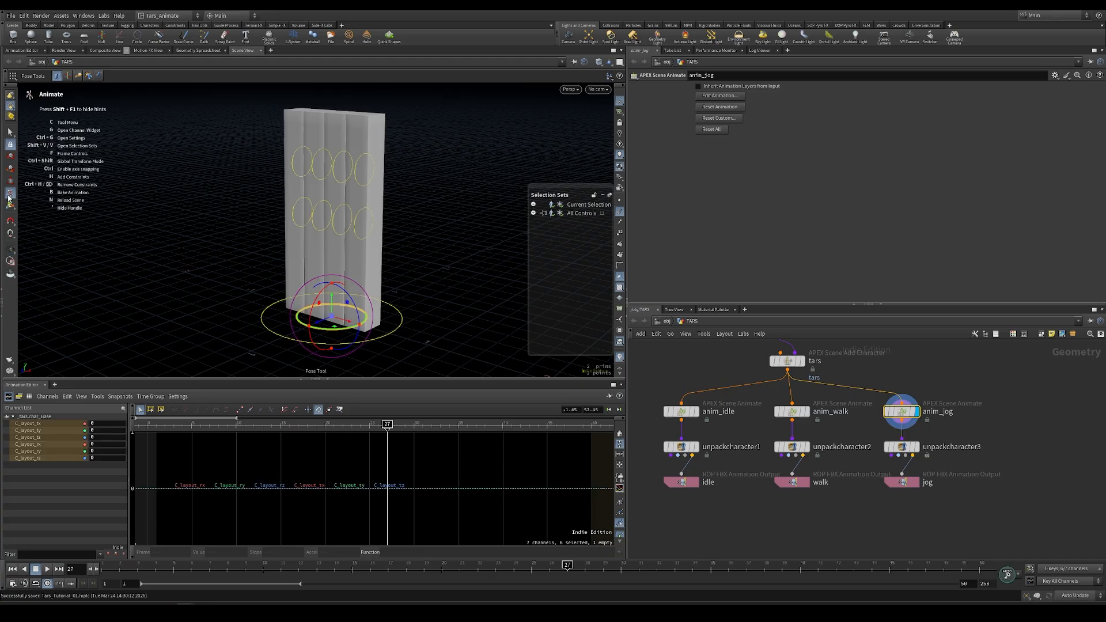
- Select the R_leg_2 and L_leg_2 controls and key their X rotation at -30 on frames 1 and 30
alt+right_drag(289, 239, 388, 202)
alt+middle_drag(331, 216, 333, 238)
alt+right_drag(333, 238, 260, 253)
alt+drag(261, 254, 274, 245)
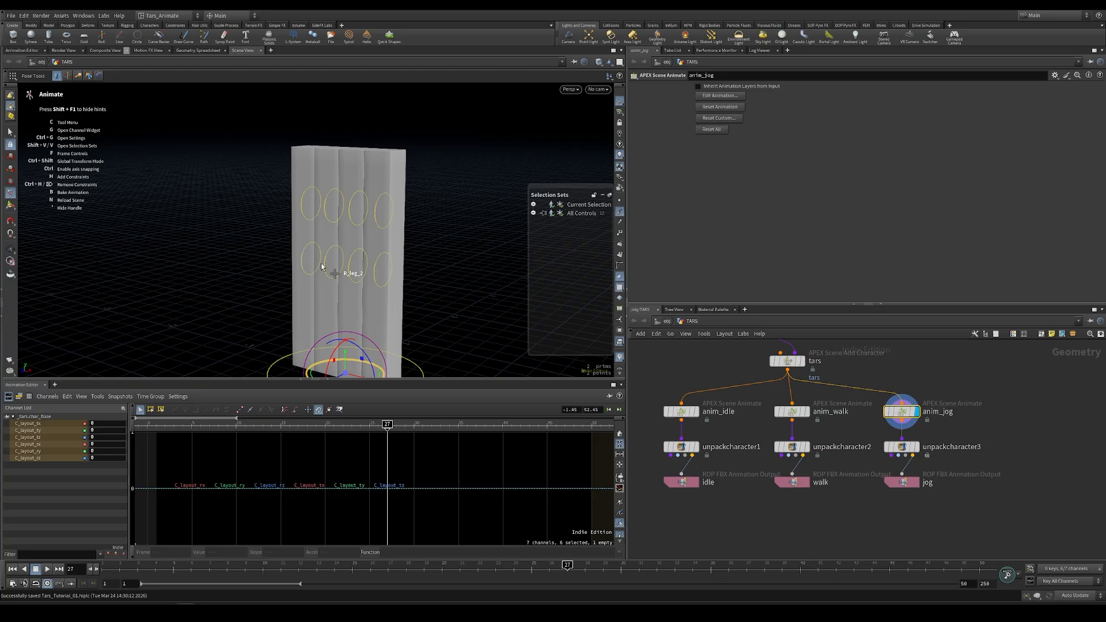
click(303, 262)
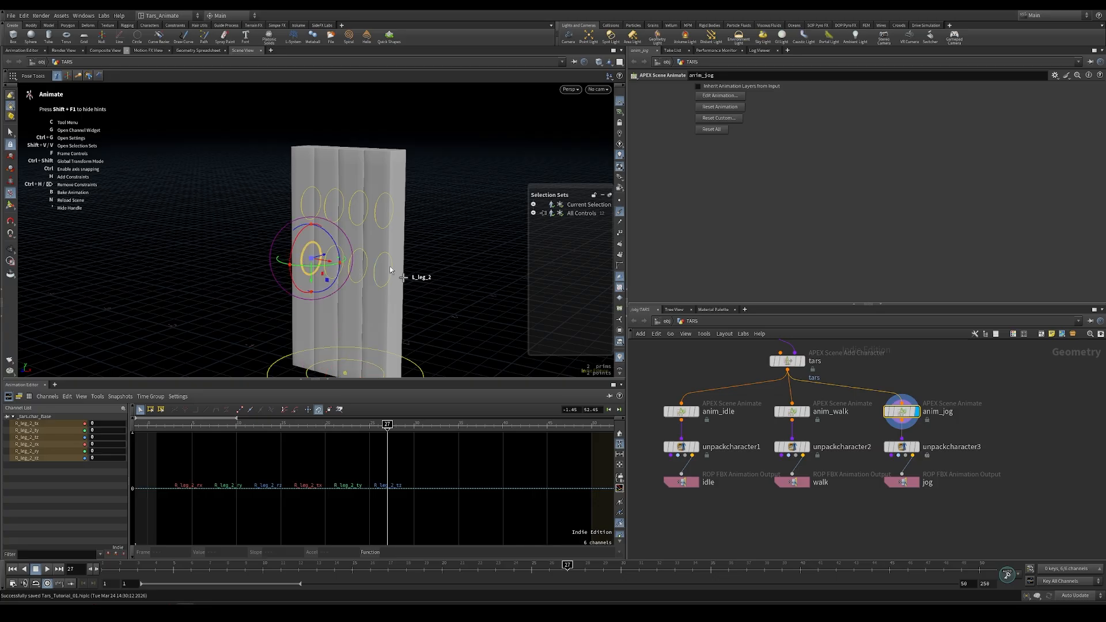
shift+click(378, 263)
drag(167, 430, 138, 430)
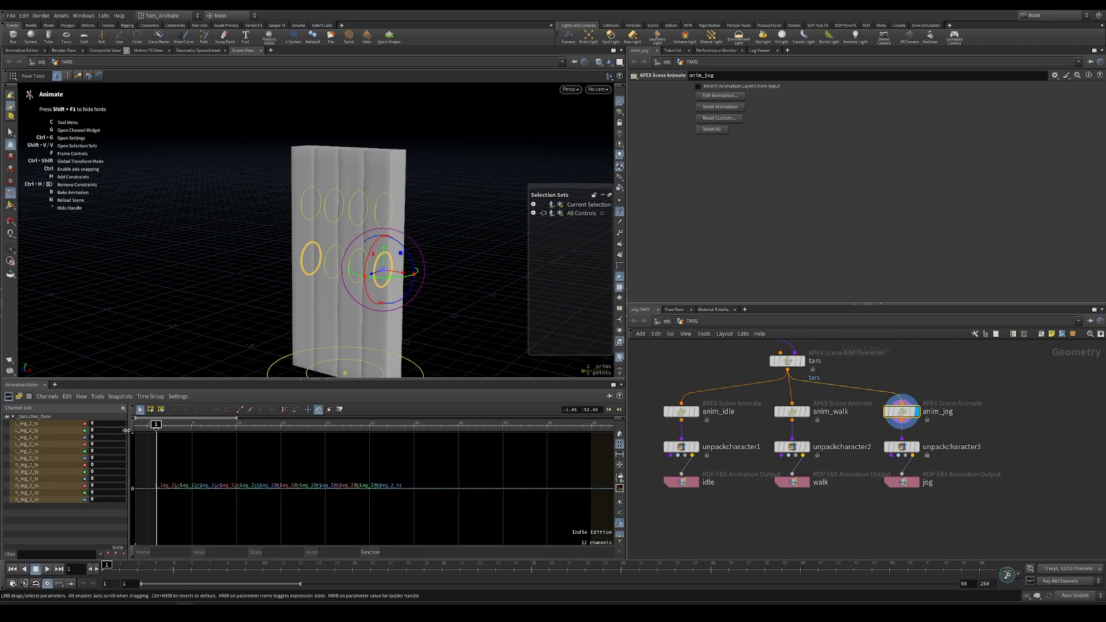
drag(367, 294, 364, 280)
alt+click(101, 444)
- Key the X rotation of both L_leg_2 and R_leg_2 at 30 on frame 15
drag(157, 426, 282, 427)
alt+click(98, 445)
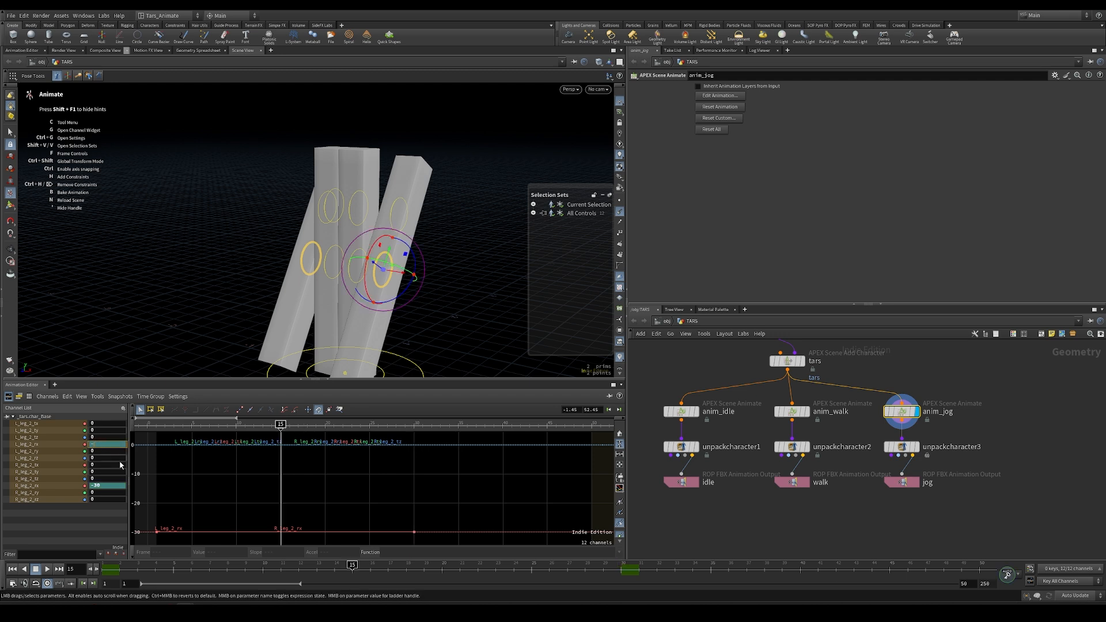
key(Return)
double_click(105, 485)
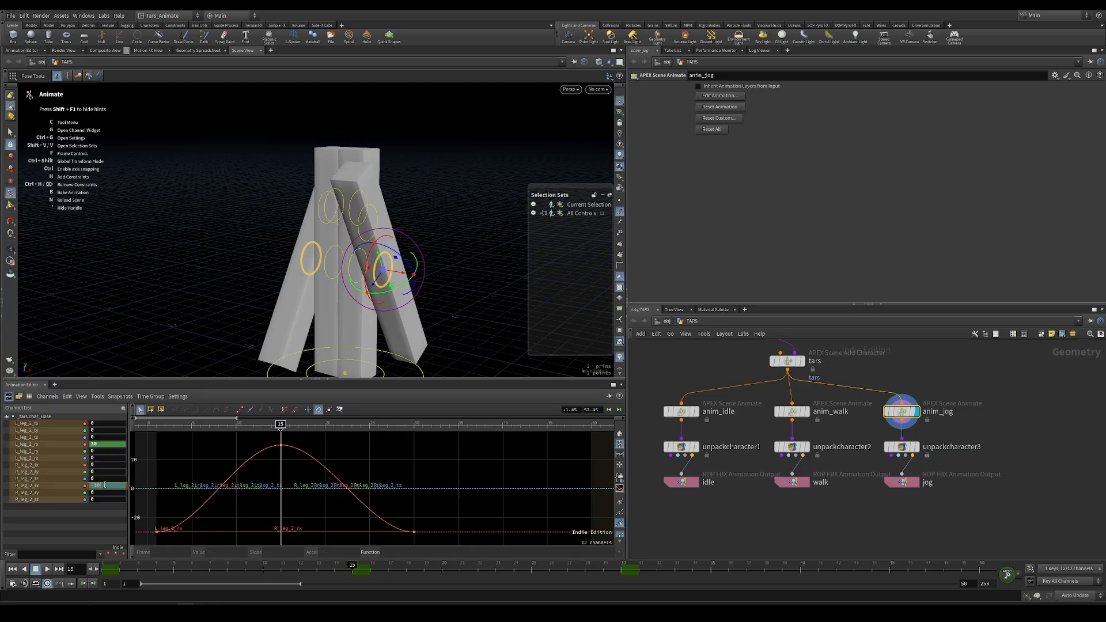
key(Return)
- Scrub through the outer slabs' swing and set the playback range to end at frame 30
drag(280, 424, 222, 431)
key(apostrophe)
click(971, 583)
text(30)
key(Return)
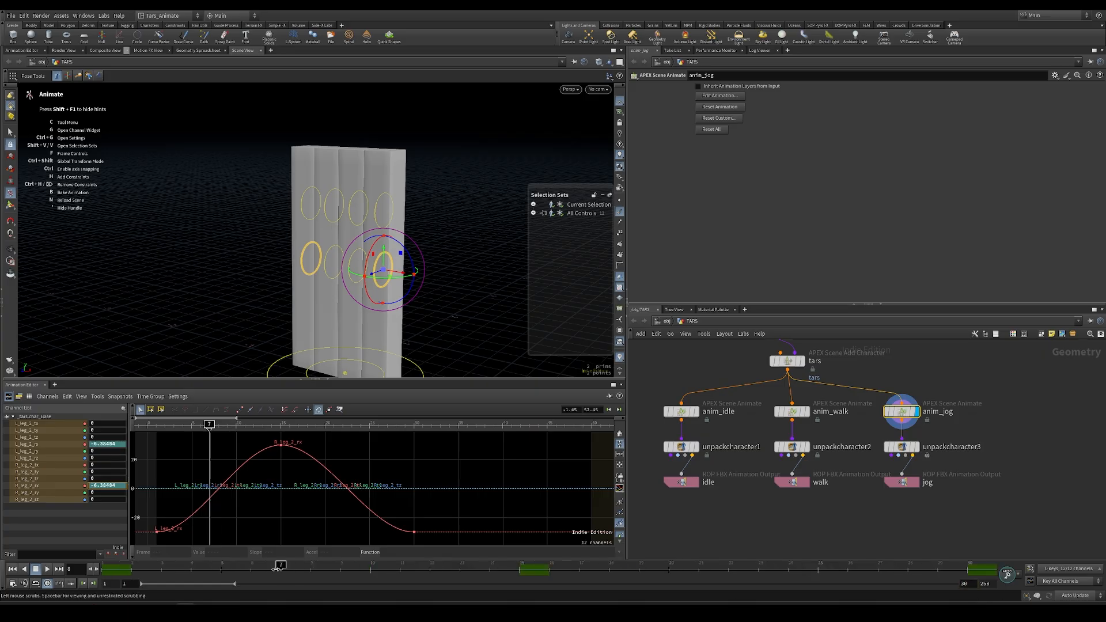
- Play back the outer slabs' swing and scrub through its first frames
click(48, 569)
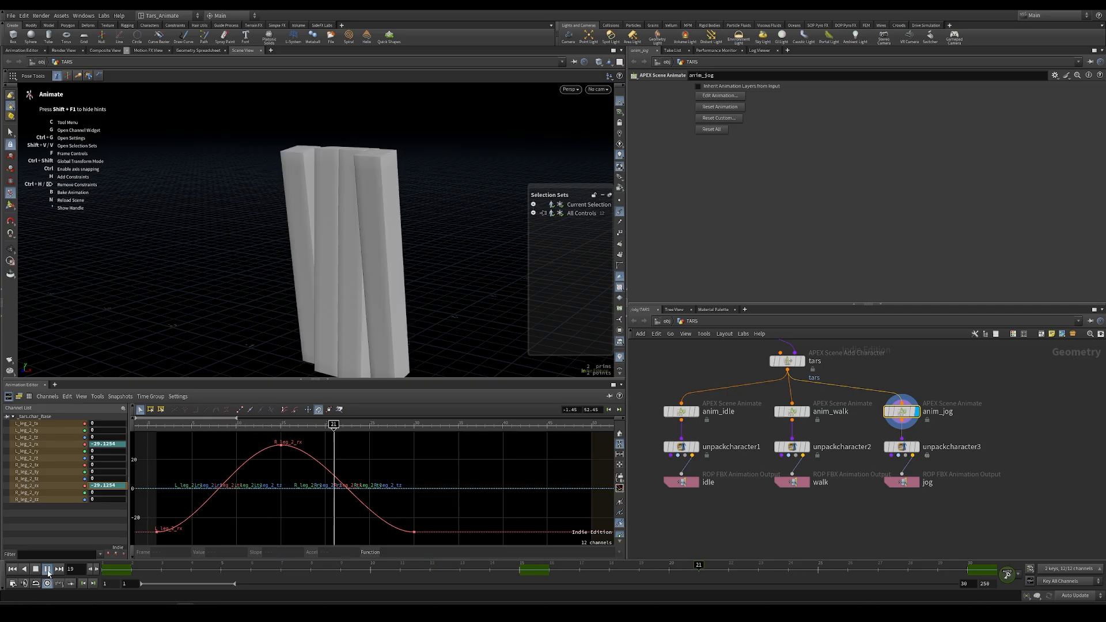
click(230, 570)
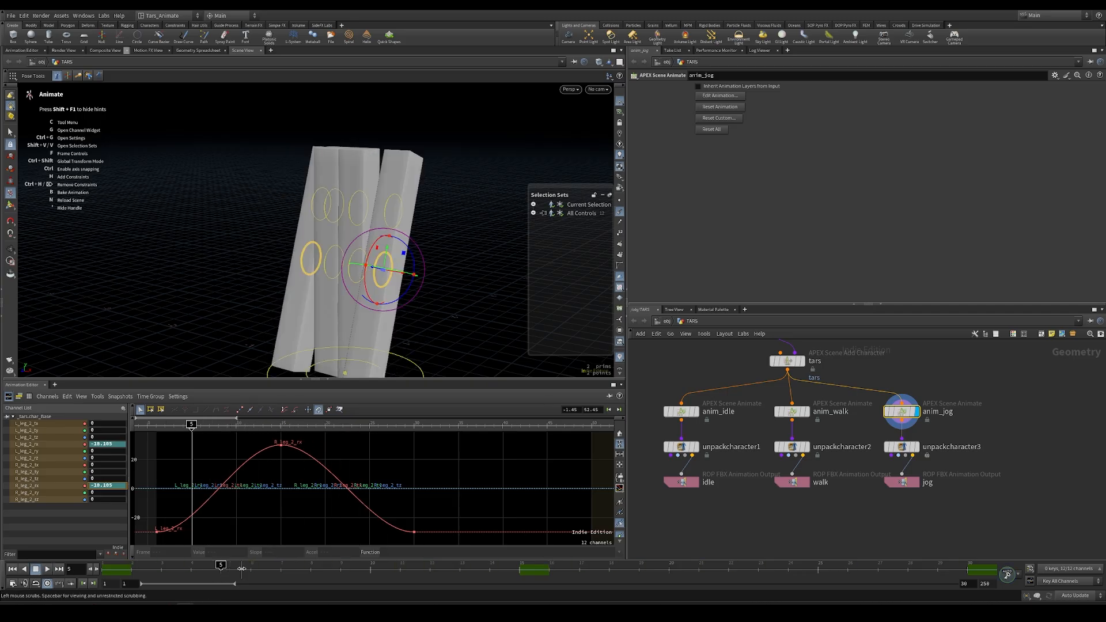
click(245, 568)
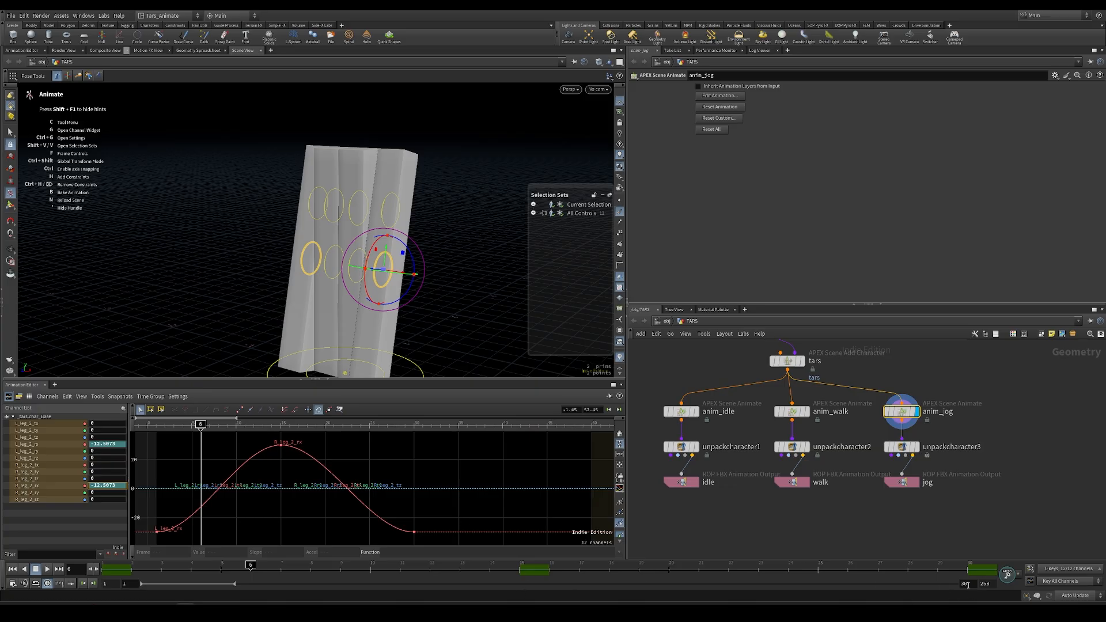
drag(142, 572, 179, 552)
- Select the L_leg_1 and R_leg_1 controls and key their X rotation at 30 on frames 1 and 30
alt+drag(321, 204, 283, 271)
click(324, 270)
shift+click(355, 281)
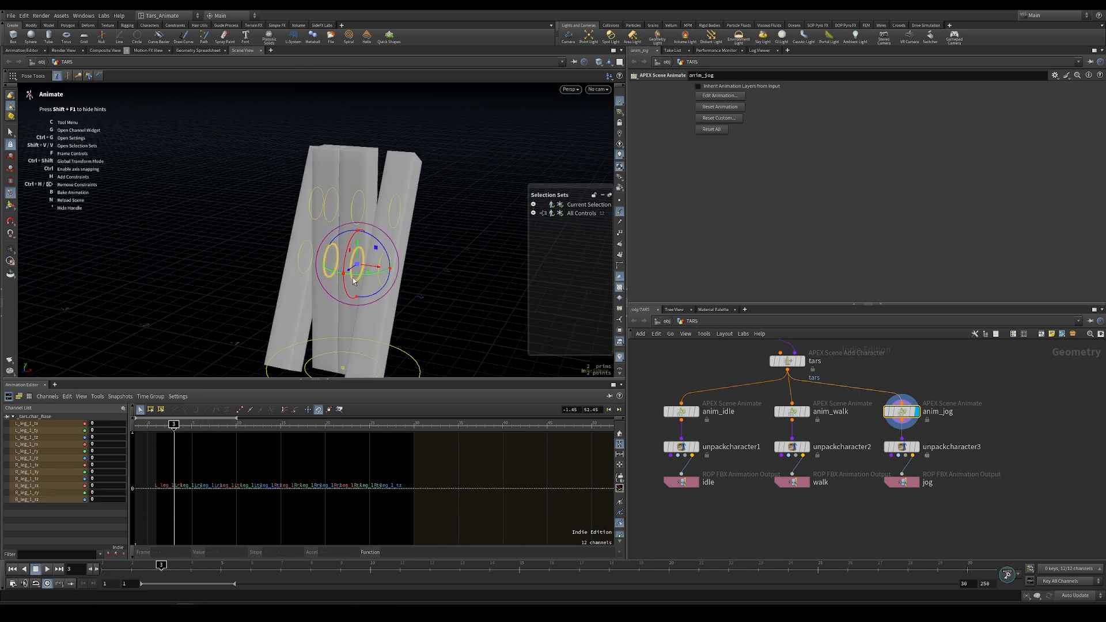
drag(174, 427, 157, 427)
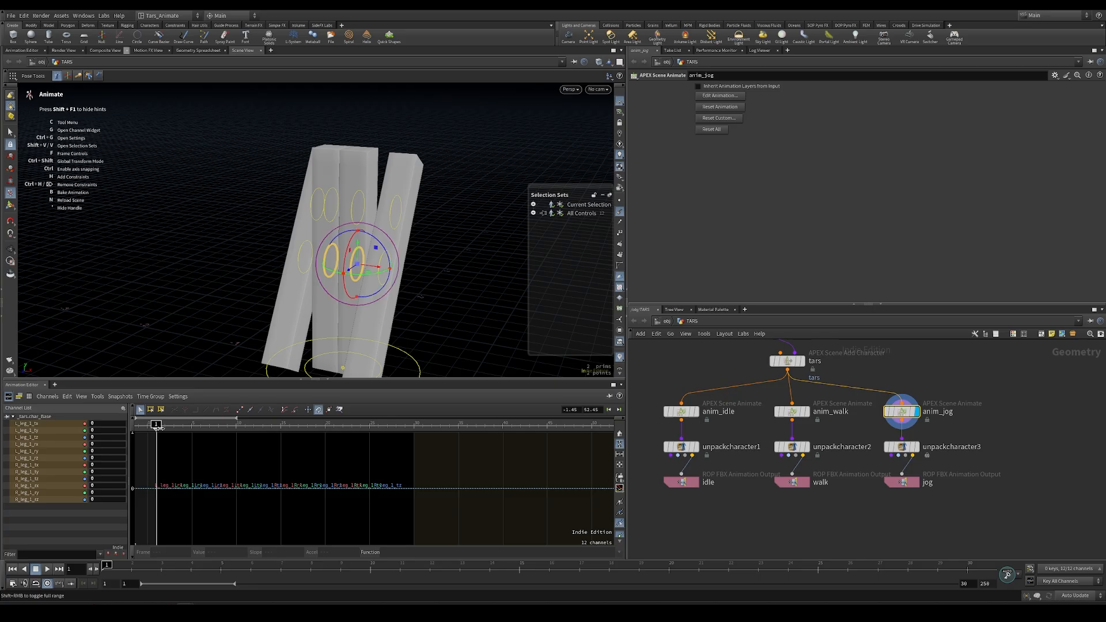
drag(345, 290, 330, 323)
alt+click(106, 445)
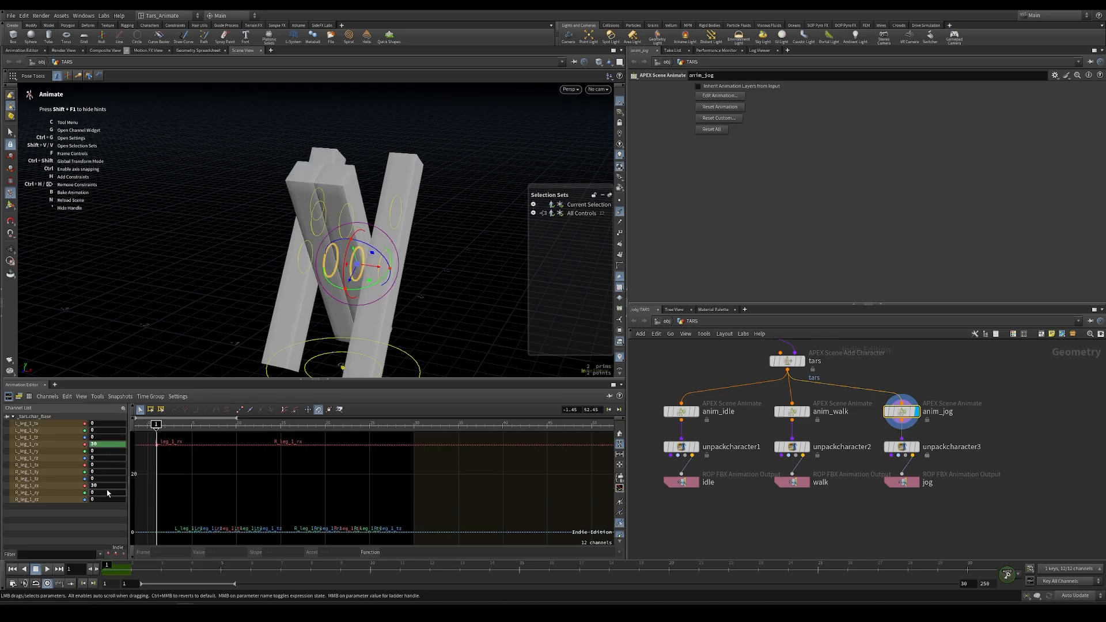
drag(377, 425, 280, 426)
alt+click(105, 445)
alt+click(108, 486)
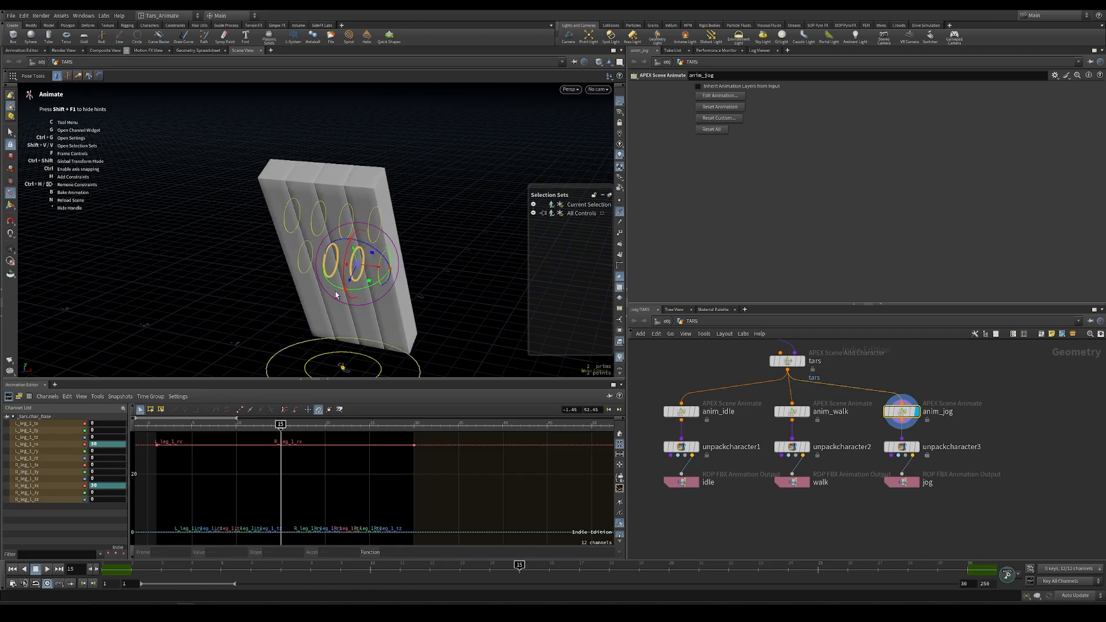
- Try keying the X rotation of L_leg_1 and R_leg_1 at 0 on frame 15 and play back the swing
drag(344, 282, 340, 257)
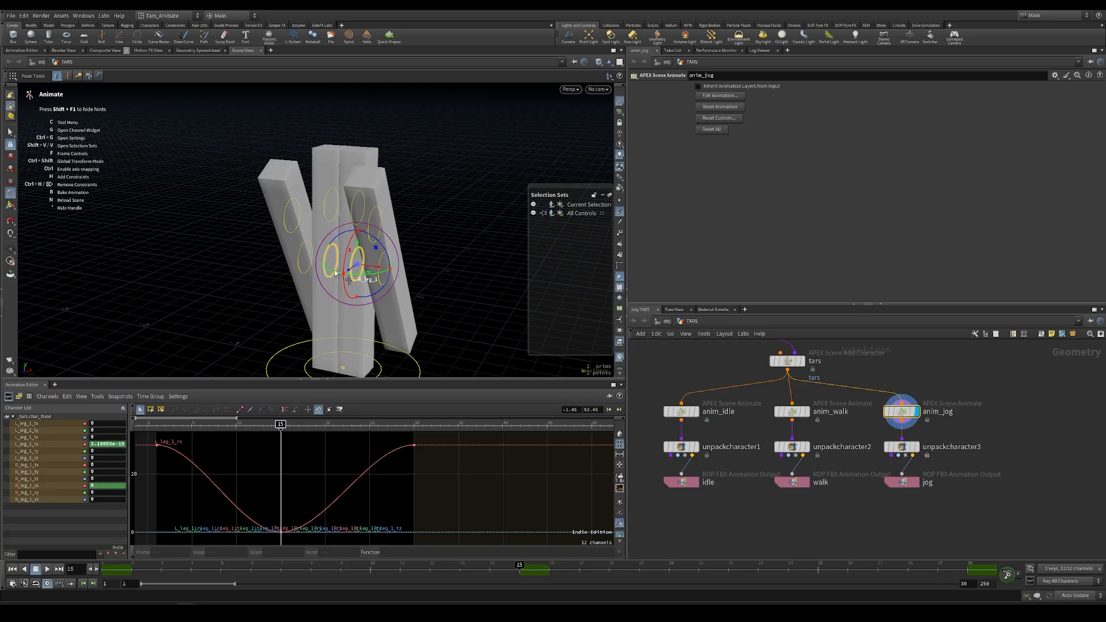
key(Escape)
alt+drag(293, 291, 239, 273)
click(48, 570)
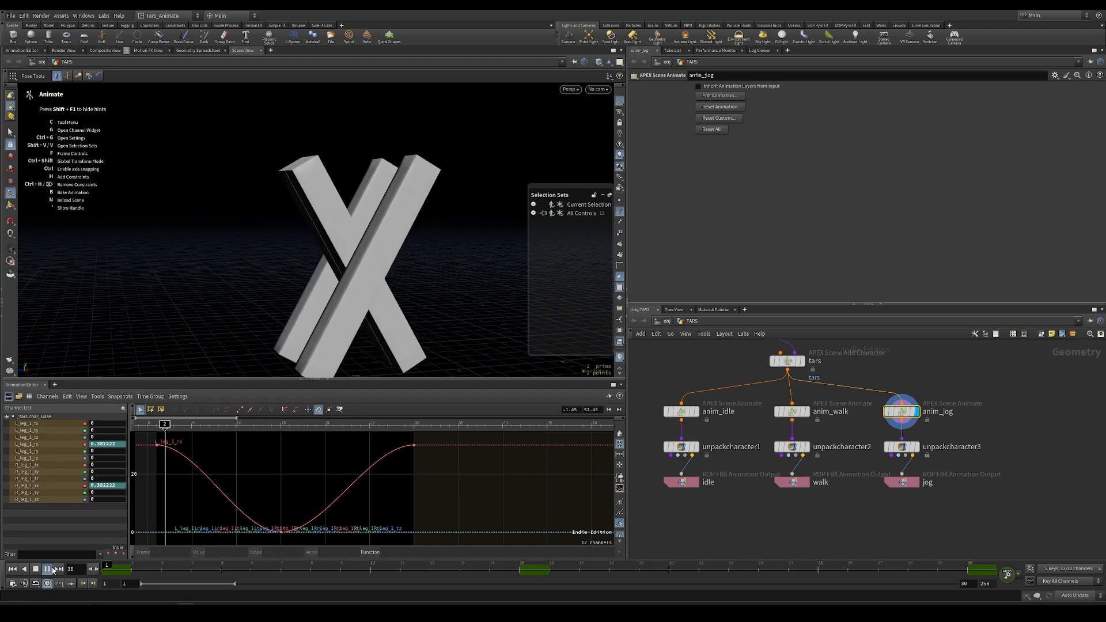
- In the right view, set the X rotation keys of L_leg_1 and R_leg_1 on frame 15 to -30 and scrub the swing
key(space+4)
drag(246, 425, 281, 432)
drag(339, 205, 369, 216)
drag(260, 510, 299, 548)
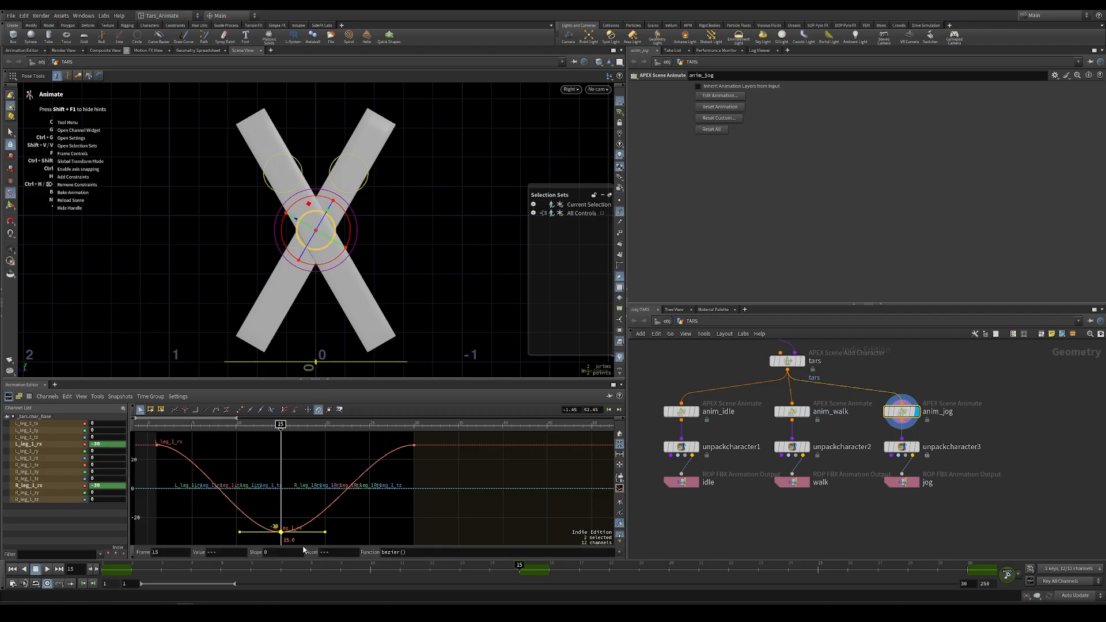
mouse_move(237, 425)
mouse_down()
mouse_move(404, 424)
mouse_move(229, 429)
mouse_move(245, 425)
mouse_up()
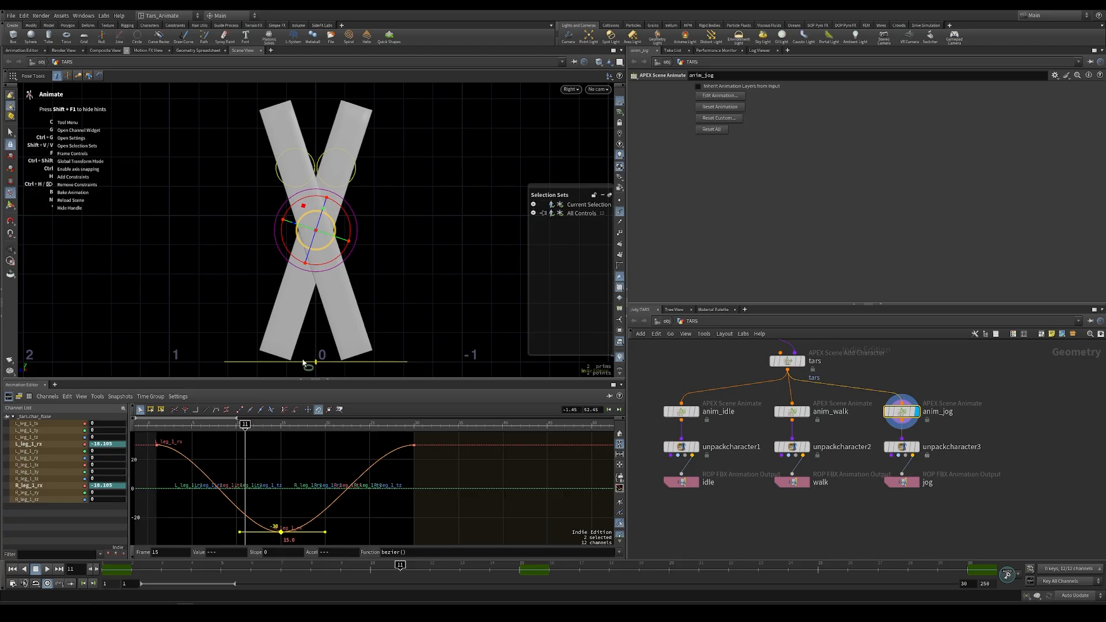
- Select the C_layout control and key its Y translation at -0.066 on frame 1 to lower the slabs to the ground
key(space+1)
drag(297, 330, 316, 334)
middle_drag(318, 340, 311, 264)
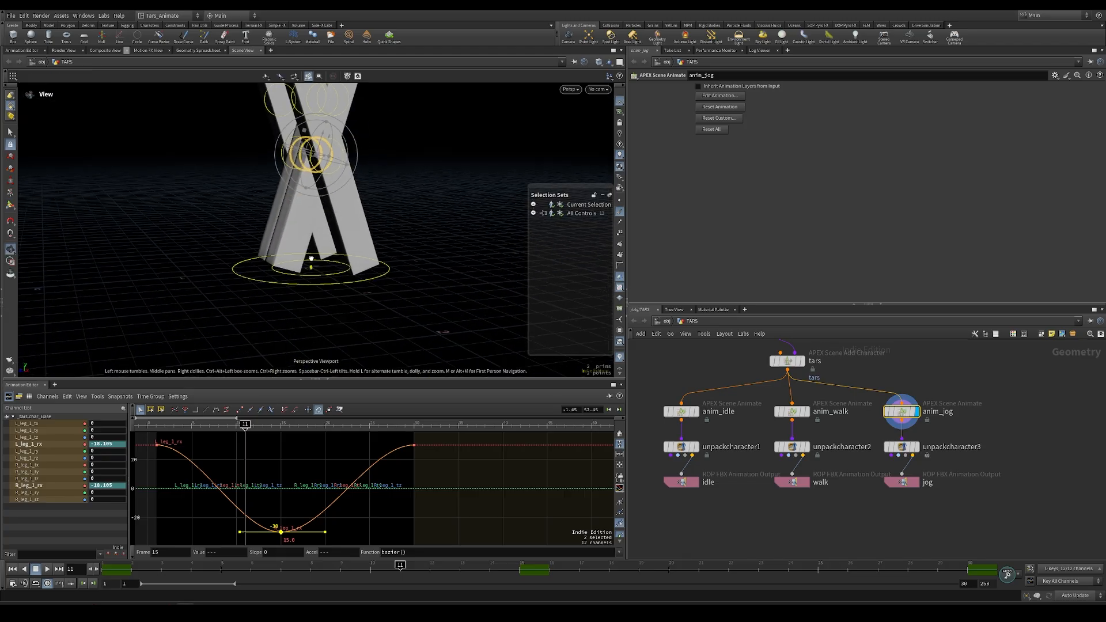
drag(311, 264, 367, 273)
click(328, 276)
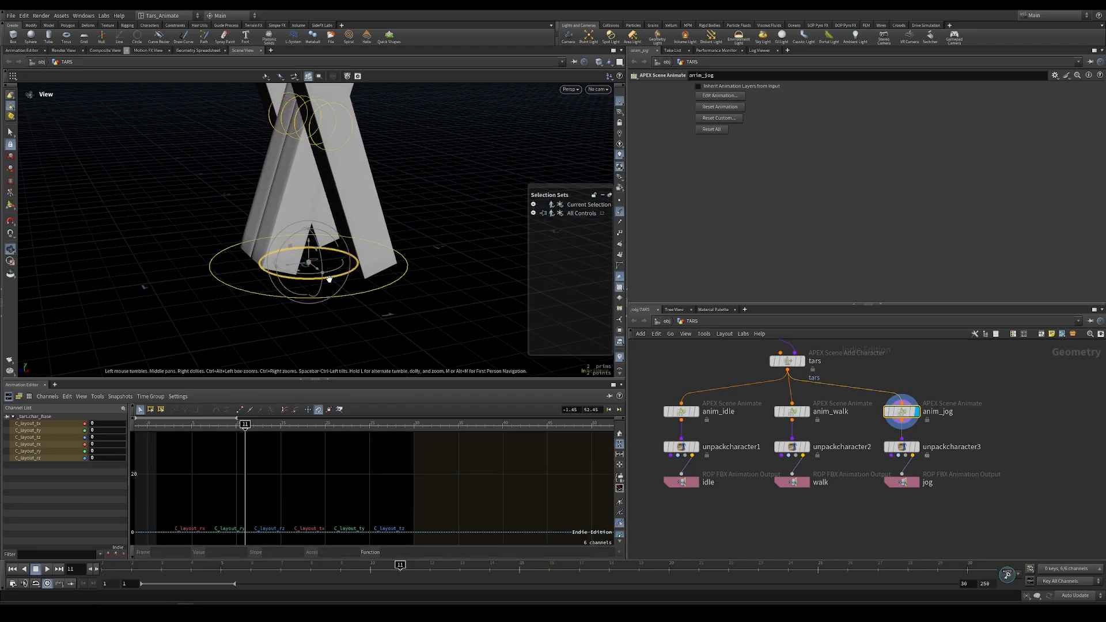
key(space+4)
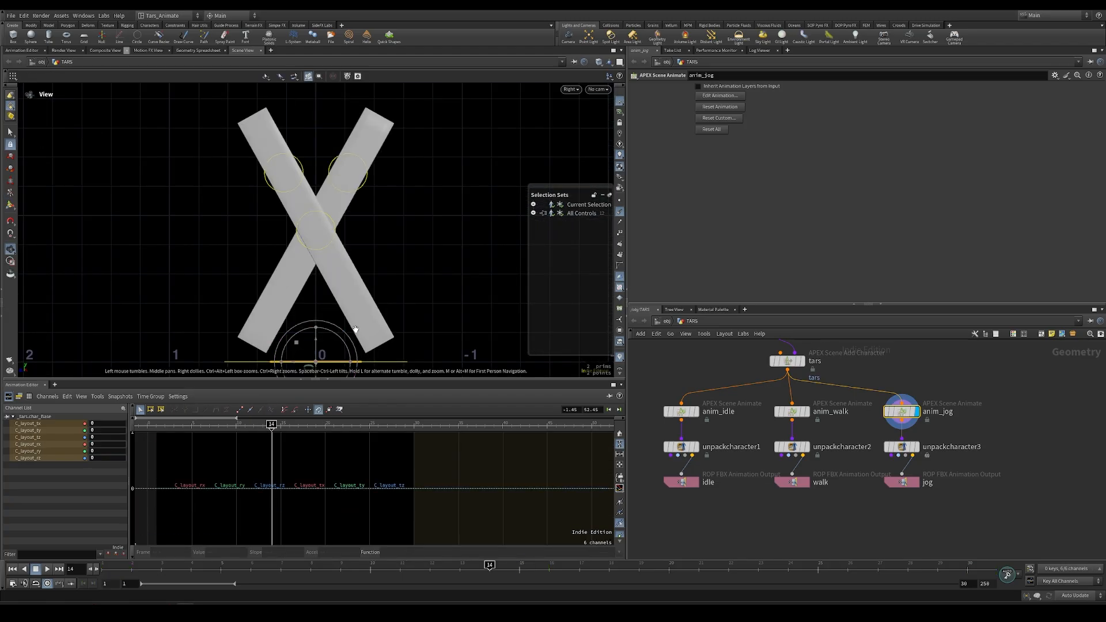
middle_drag(318, 362, 326, 312)
right_drag(327, 313, 435, 348)
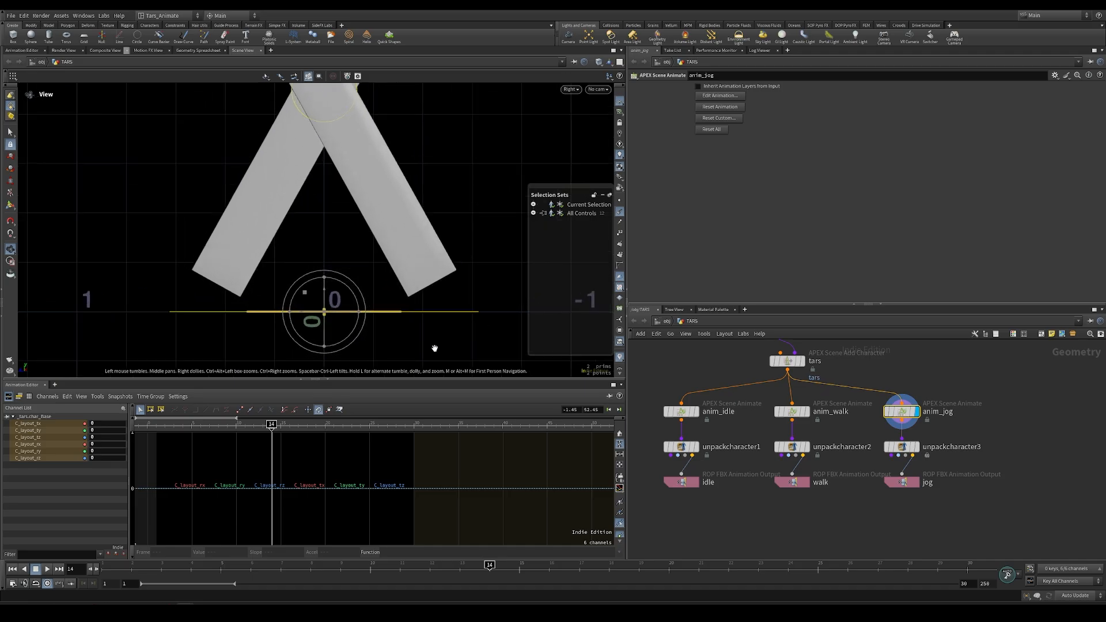
click(158, 427)
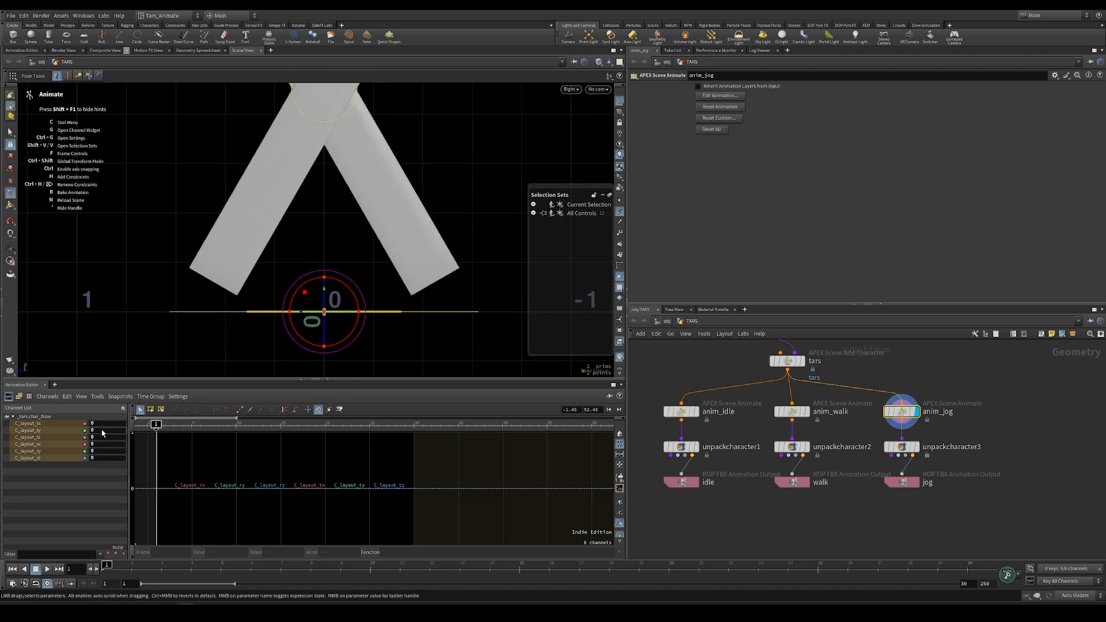
drag(108, 434, 115, 432)
middle_drag(115, 432, 88, 458)
- Key the same lowered Y translation of C_layout on frames 15 and 30
drag(188, 427, 283, 434)
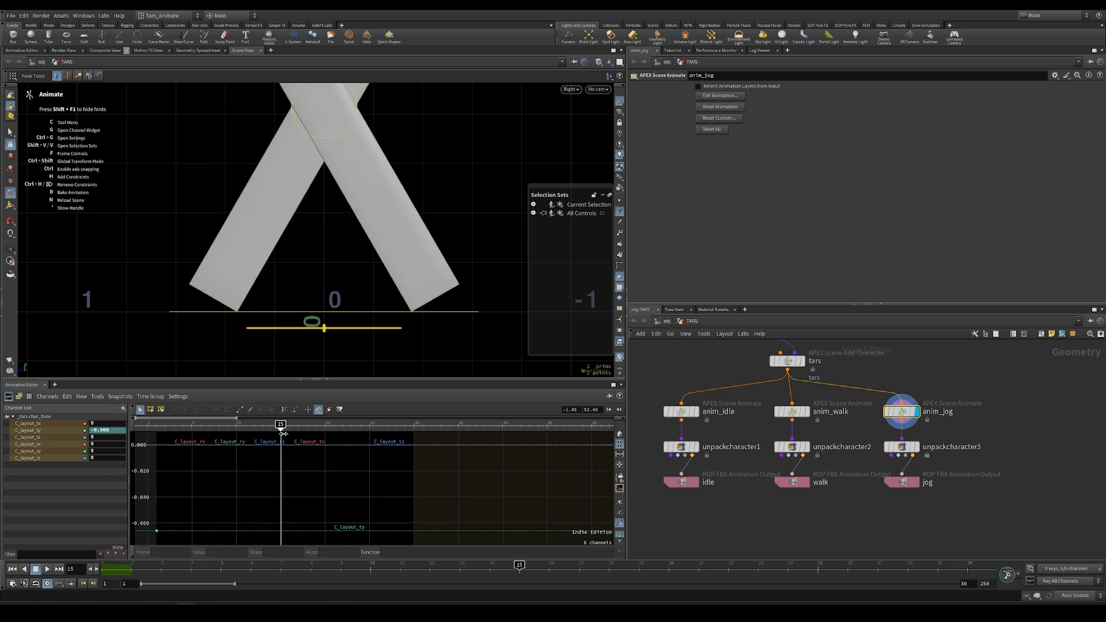
alt+click(115, 434)
drag(280, 427, 414, 428)
alt+click(118, 434)
- Key C_layout's Y translation at 0.001 on frame 8 and copy that key to frame 23
drag(158, 428, 221, 434)
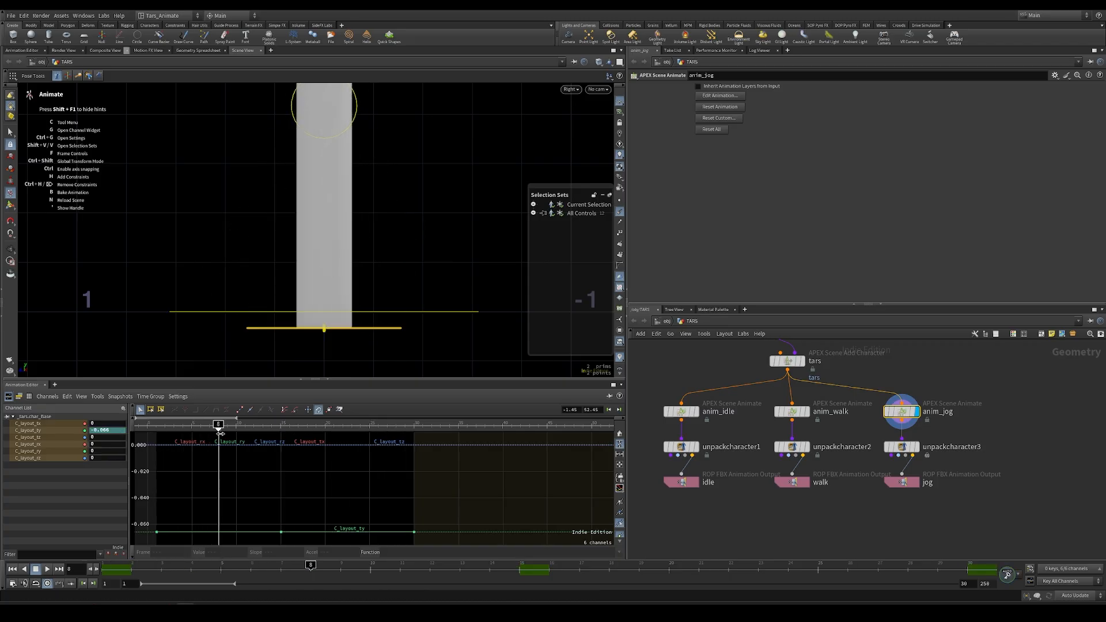
middle_drag(107, 430, 374, 468)
drag(223, 430, 361, 438)
key(apostrophe)
click(219, 446)
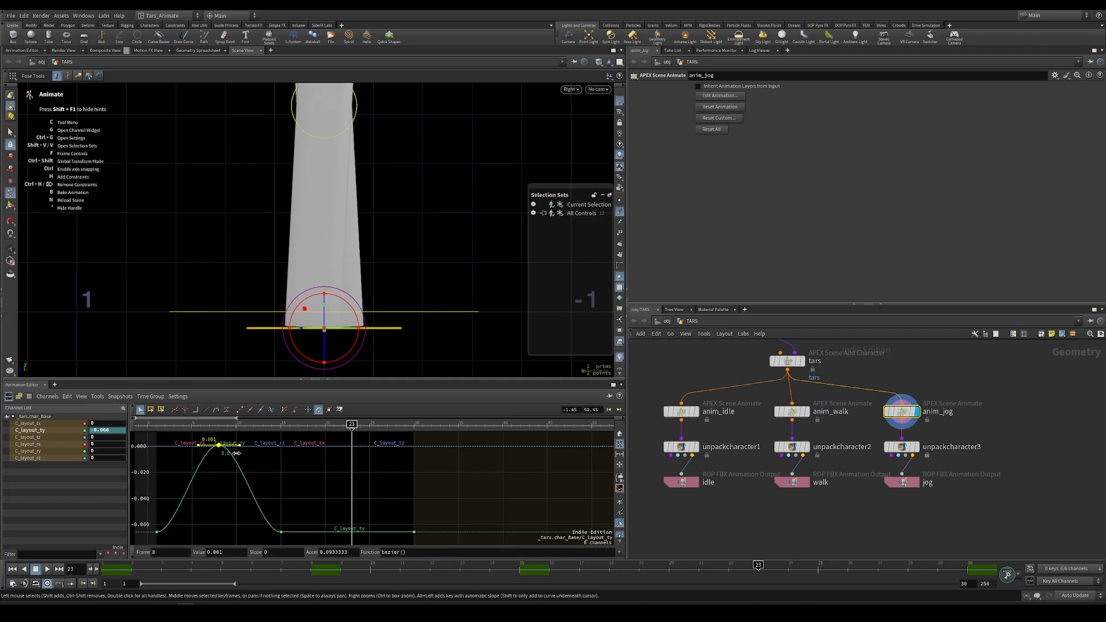
key(ctrl+c)
key(ctrl+v)
click(173, 425)
mouse_move(177, 430)
mouse_down()
mouse_move(223, 429)
mouse_move(197, 436)
mouse_up()
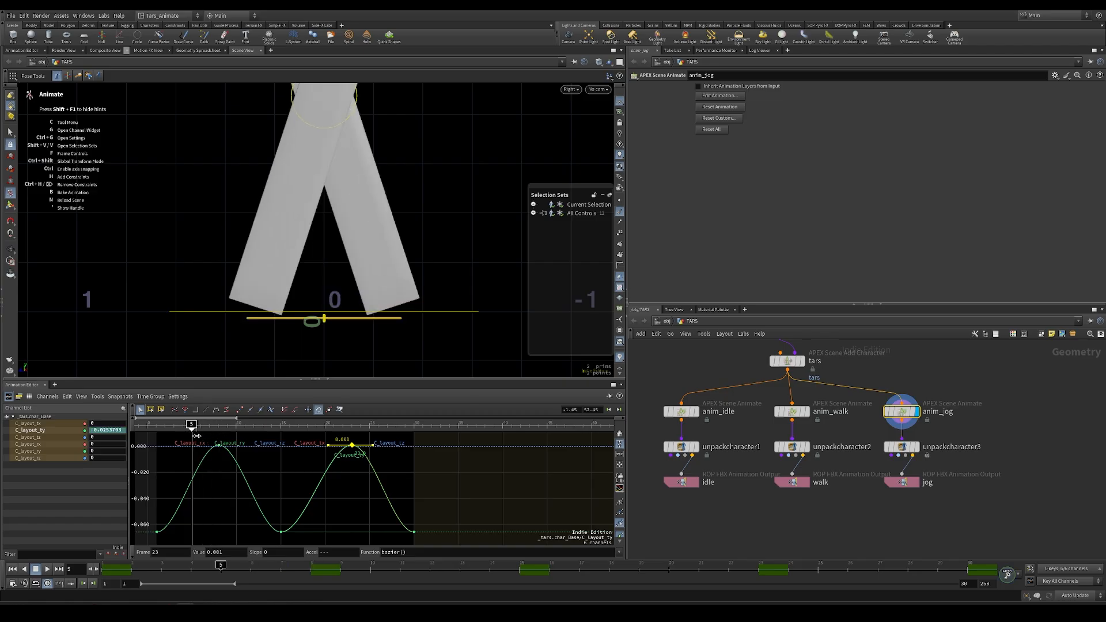
key(apostrophe)
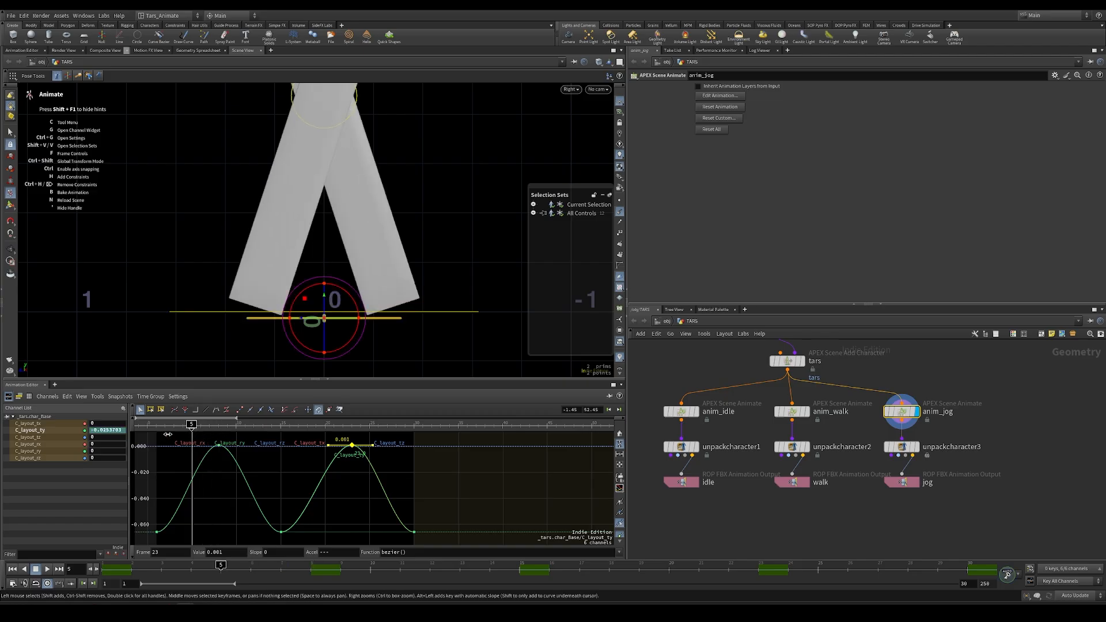
- Select all four leg_1 and leg_2 controls and change all their keys to the ease() function
key(space+1)
middle_drag(313, 207, 327, 252)
drag(326, 252, 322, 227)
drag(178, 162, 385, 205)
drag(443, 435, 142, 543)
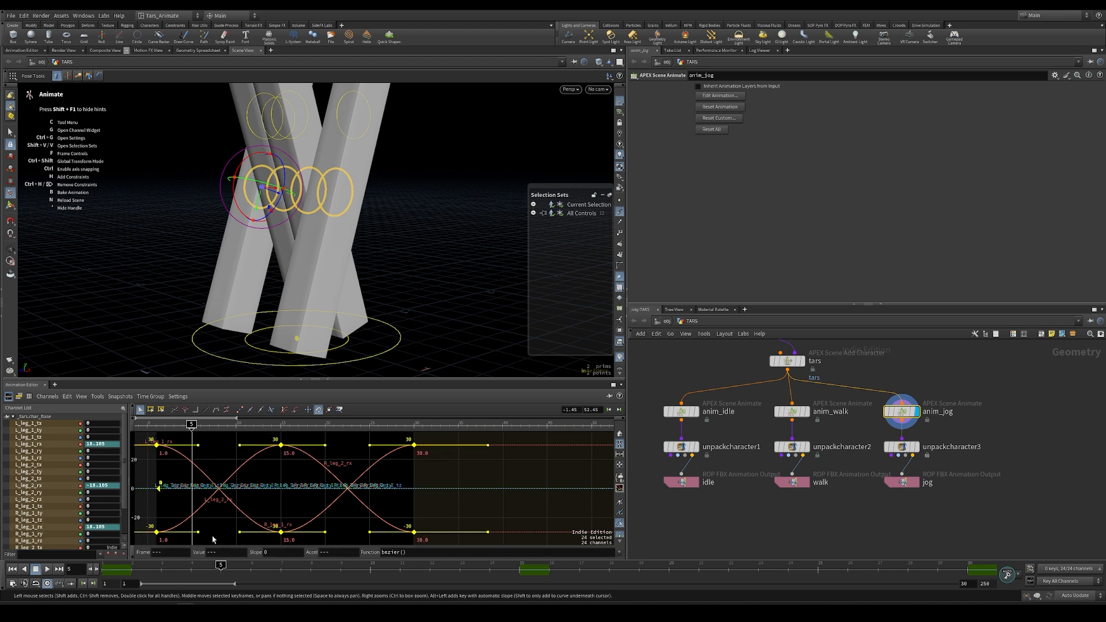
click(619, 552)
click(399, 398)
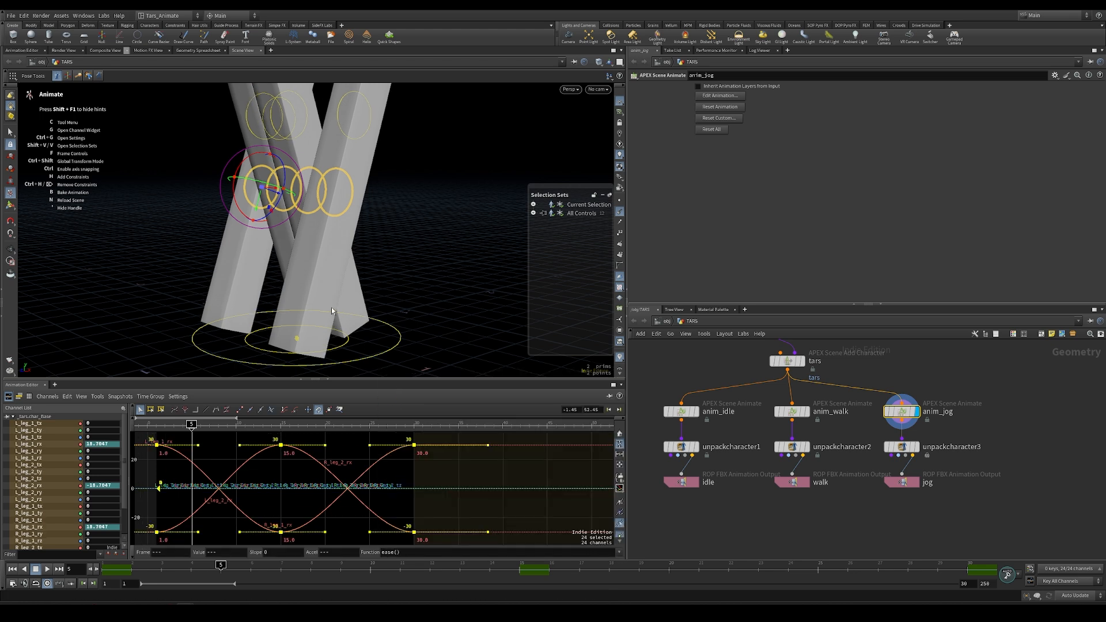
- Isolate C_layout's Y translation curve and change all its keys to the ease() function
key(space+4)
key(space+1)
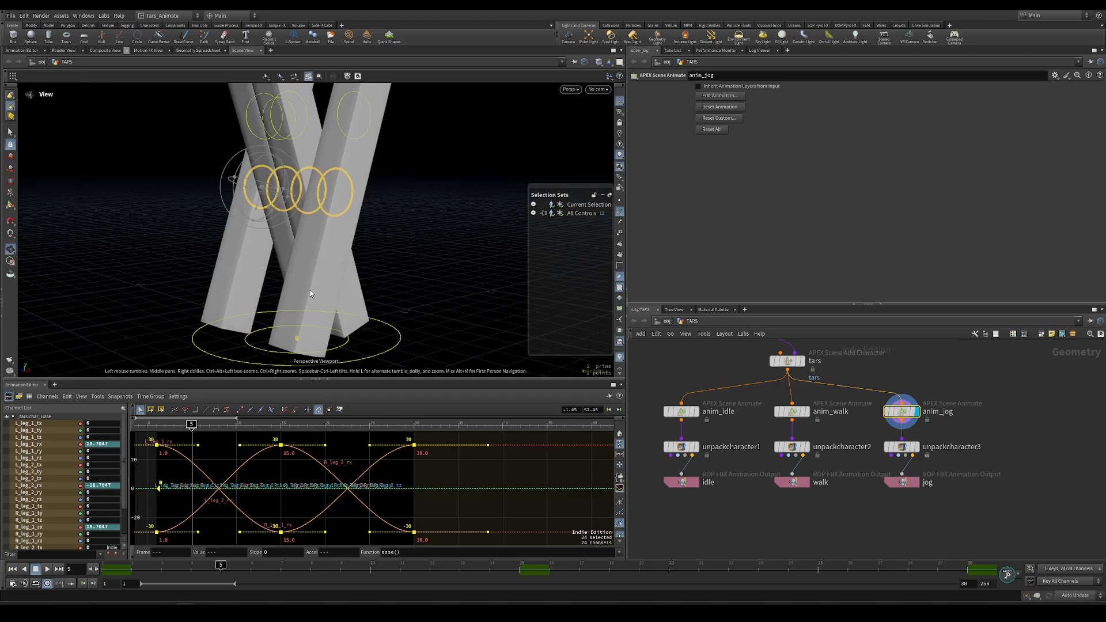
click(338, 344)
key(space+4)
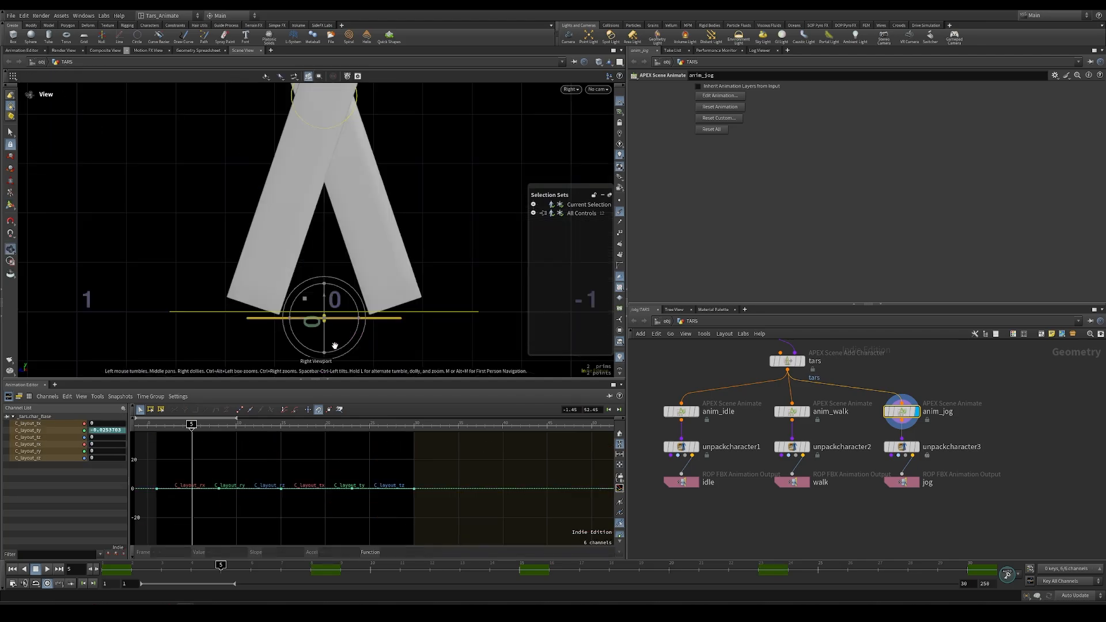
click(27, 430)
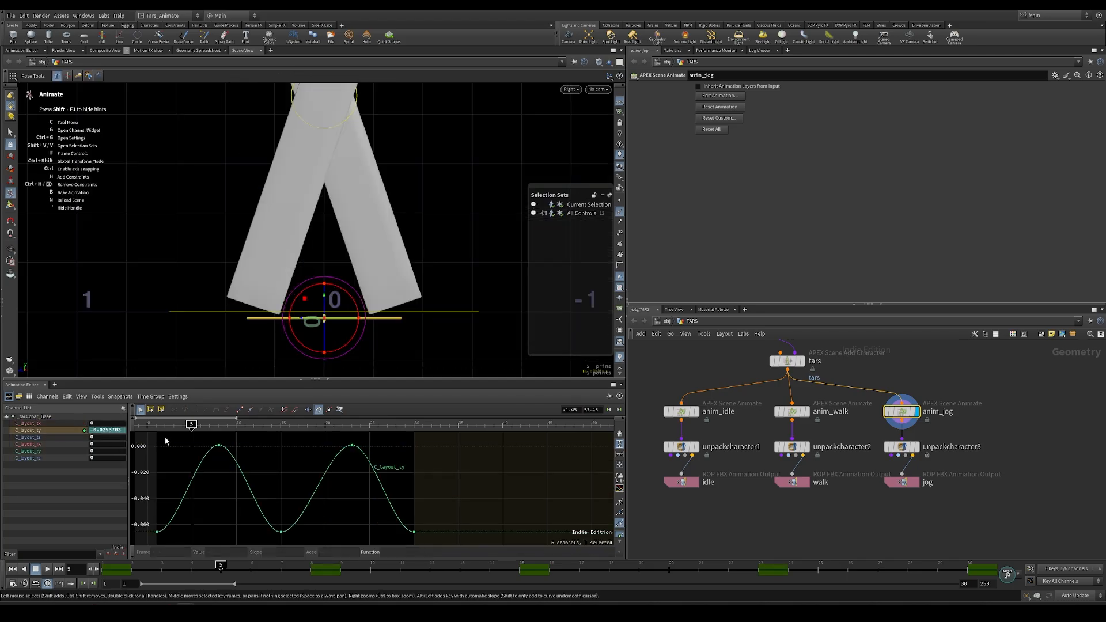
drag(201, 438, 410, 470)
drag(198, 425, 506, 547)
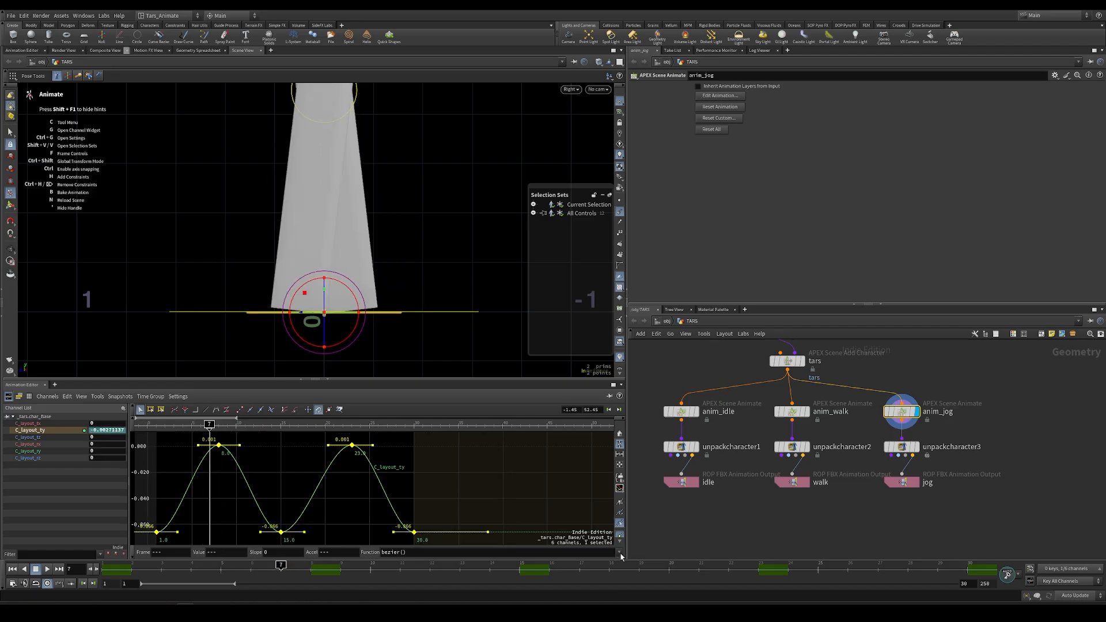
click(619, 552)
click(406, 396)
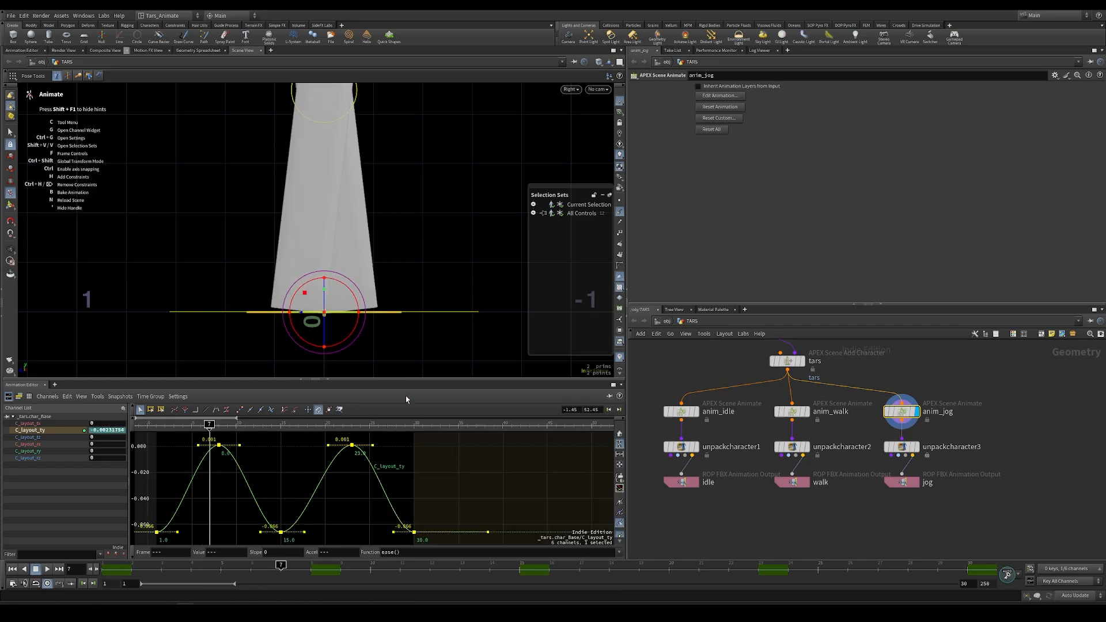
- Set the acceleration of the C_layout Y translation keys on frames 8 and 23 to 0.18
drag(182, 433, 411, 486)
drag(211, 427, 192, 425)
key(apostrophe)
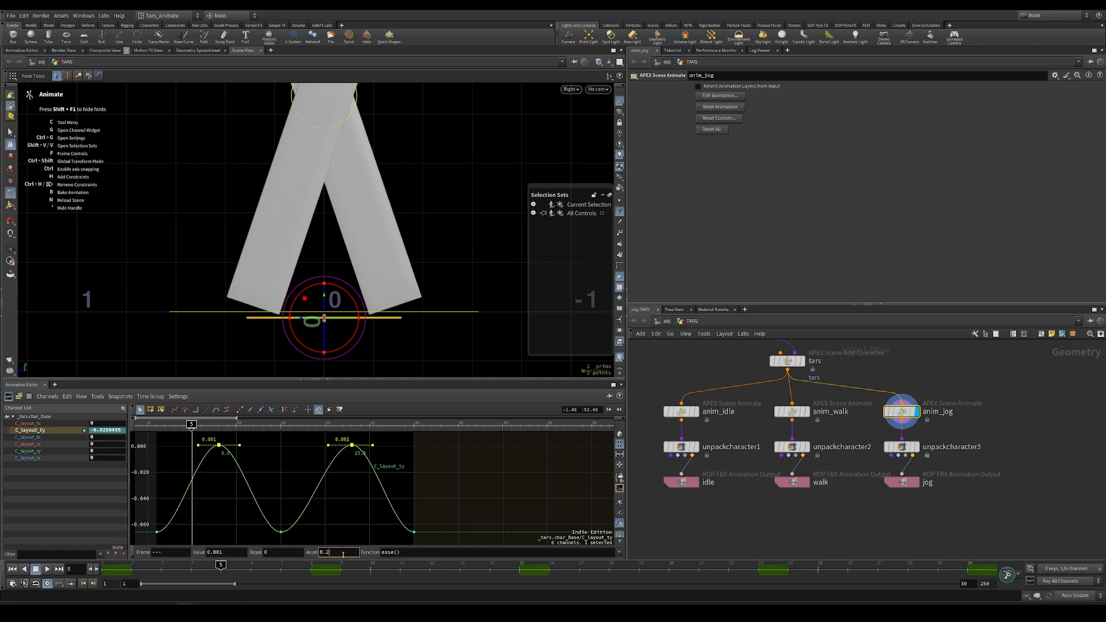
key(Return)
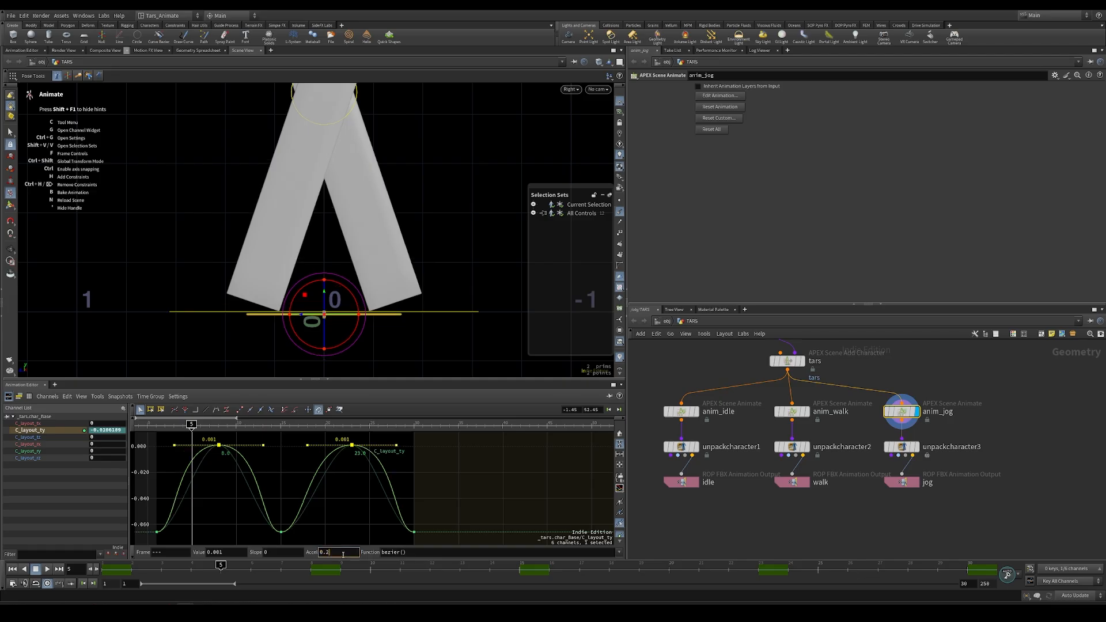
key(BackSpace)
text(18)
key(Return)
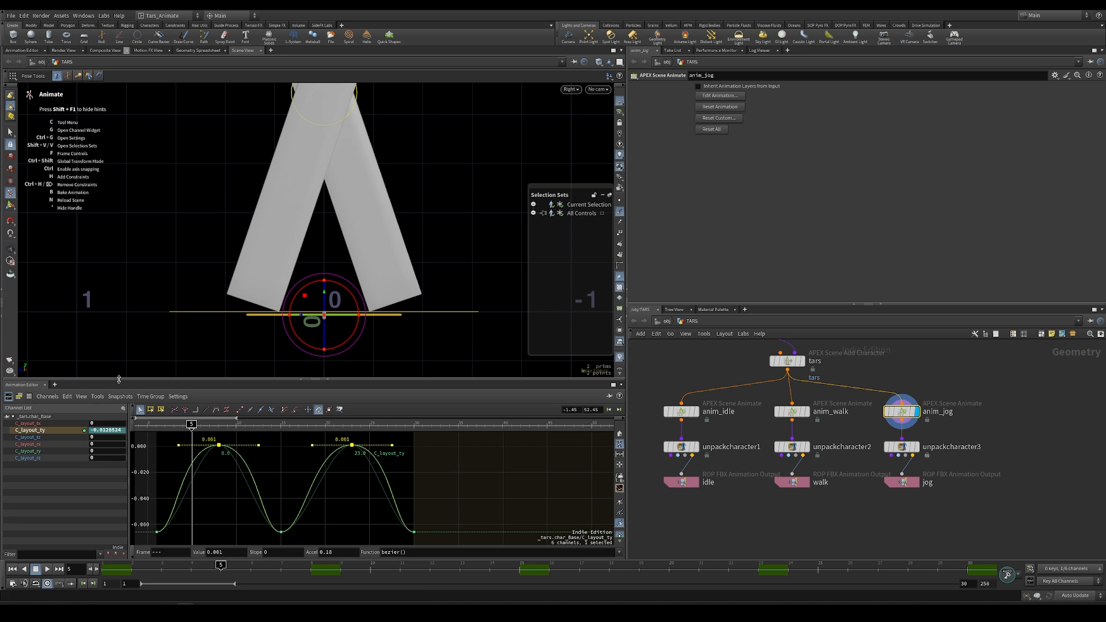
- Scrub the adjusted bounce and play back the jog cycle in the perspective view
drag(192, 425, 299, 427)
key(space+1)
right_drag(242, 244, 248, 277)
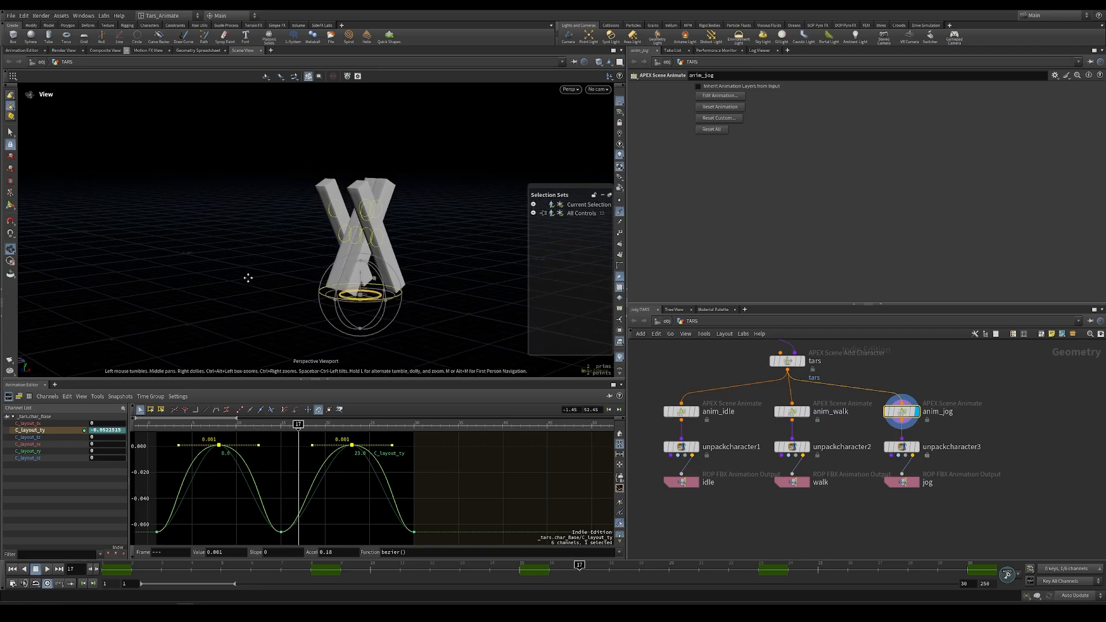
drag(248, 277, 338, 280)
click(47, 569)
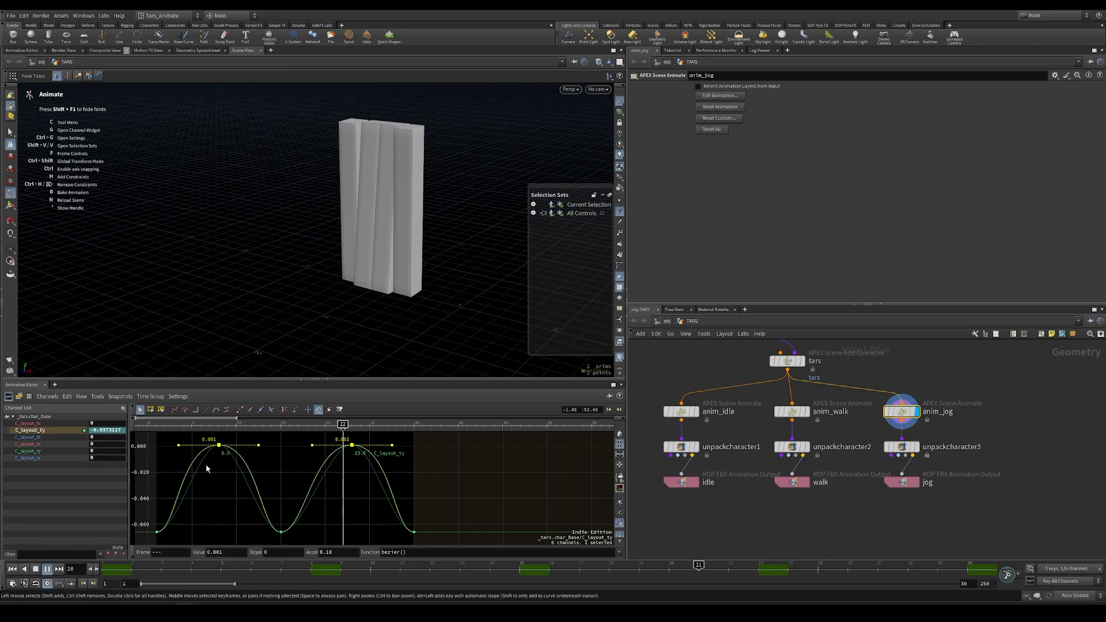
- Duplicate the anim_jog branch with its unpack and FBX output nodes and rename the copied animate node anim_run
drag(883, 493, 882, 494)
alt+drag(882, 410, 995, 411)
middle_drag(1071, 445, 971, 467)
click(972, 468)
double_click(934, 431)
text(anim_run)
key(Return)
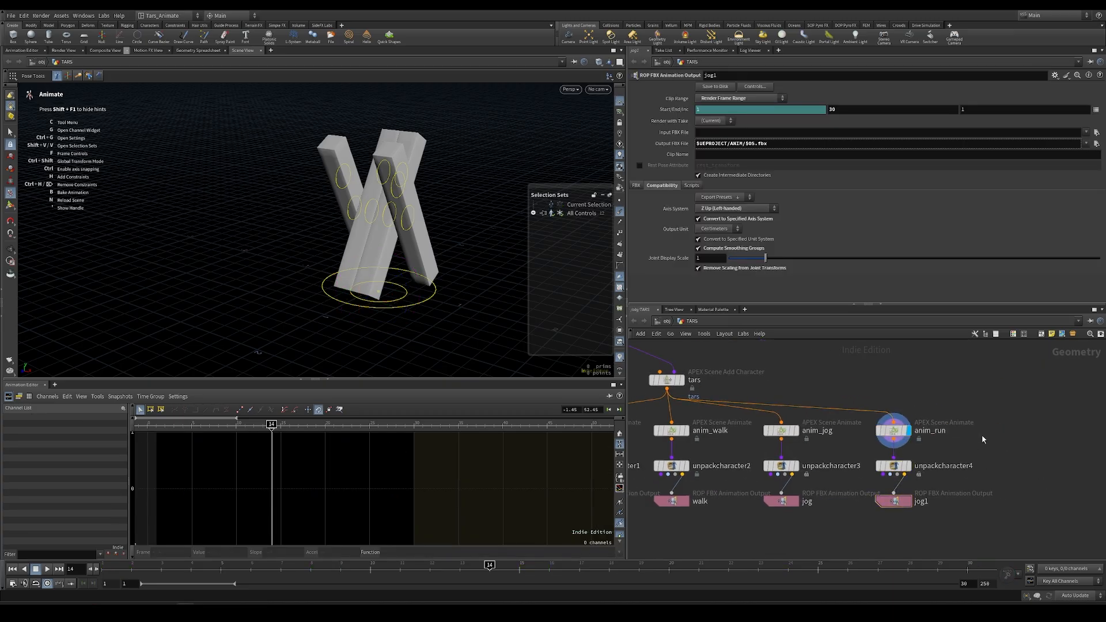
- Rename the copied FBX output node to run and select the anim_run node
double_click(922, 502)
text(run)
key(Return)
click(890, 502)
click(912, 110)
click(892, 432)
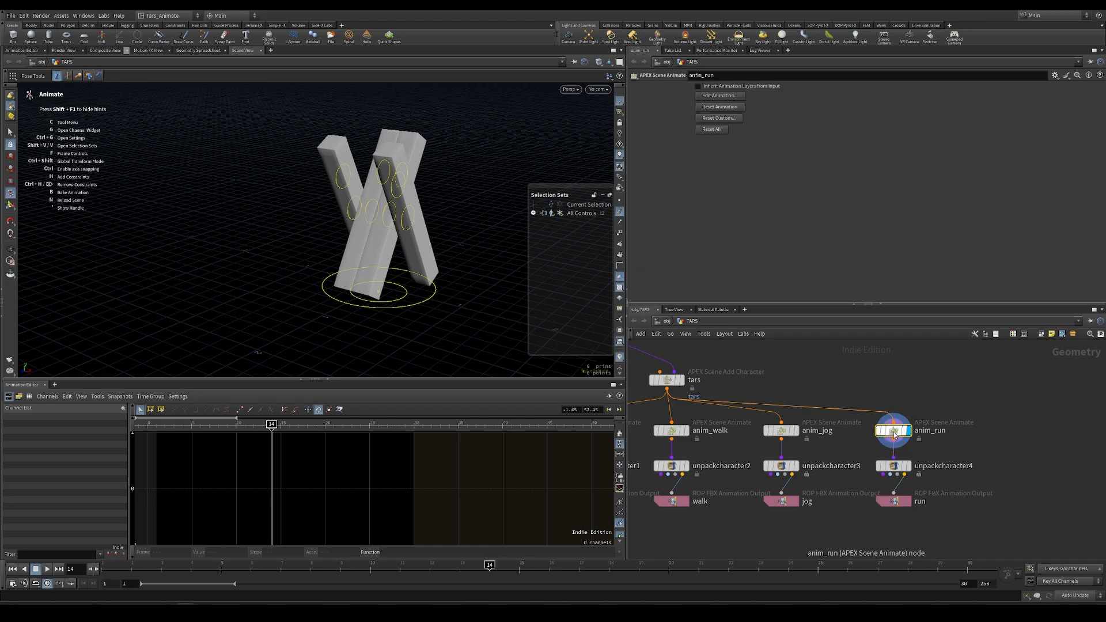
- Reset the copied animation on the anim_run node, reset the viewport and bring back the character's animation controls
click(714, 107)
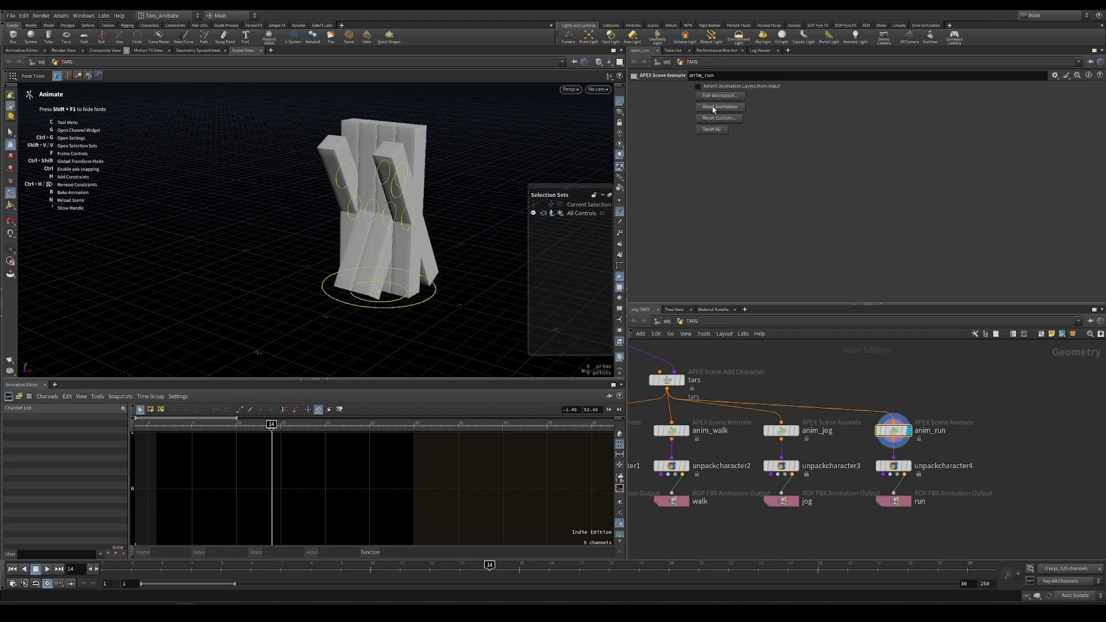
click(107, 18)
click(109, 41)
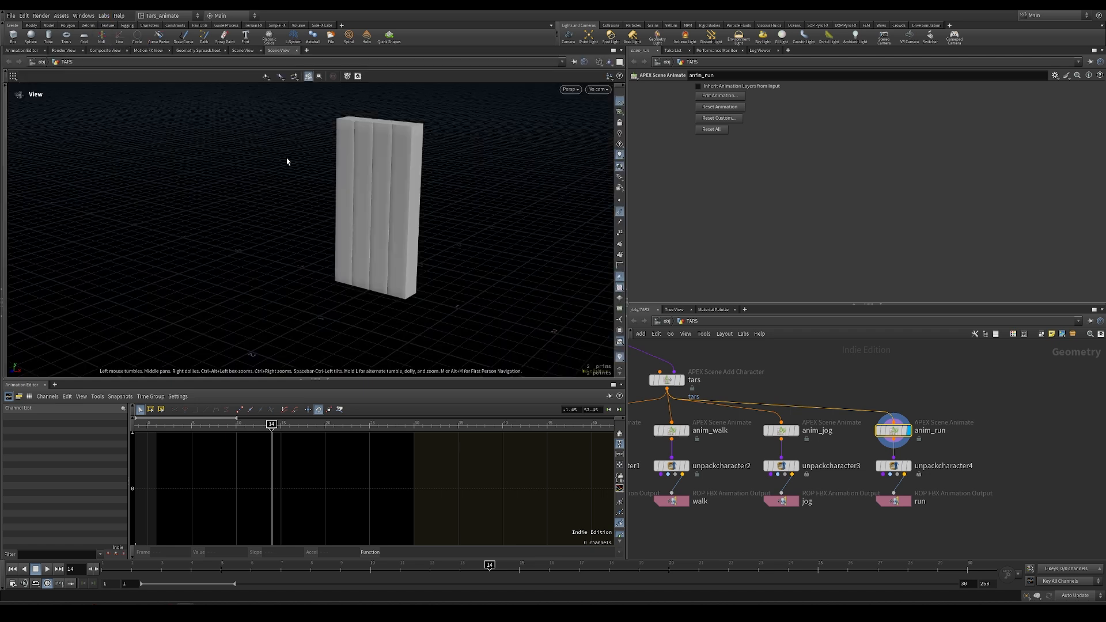
drag(425, 218, 369, 220)
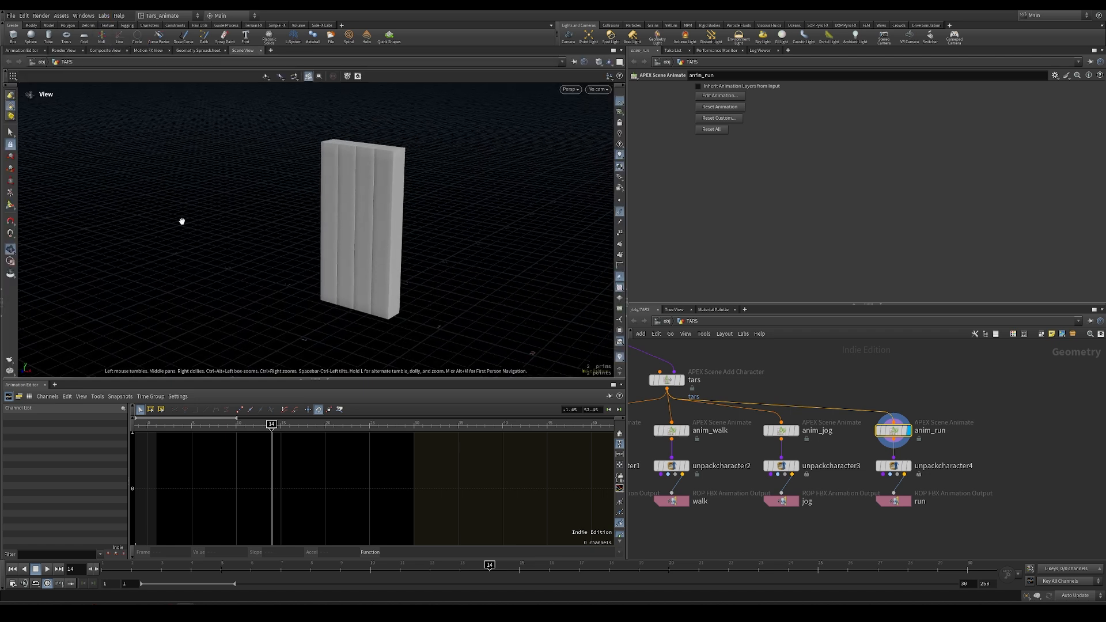
click(9, 195)
drag(205, 208, 235, 198)
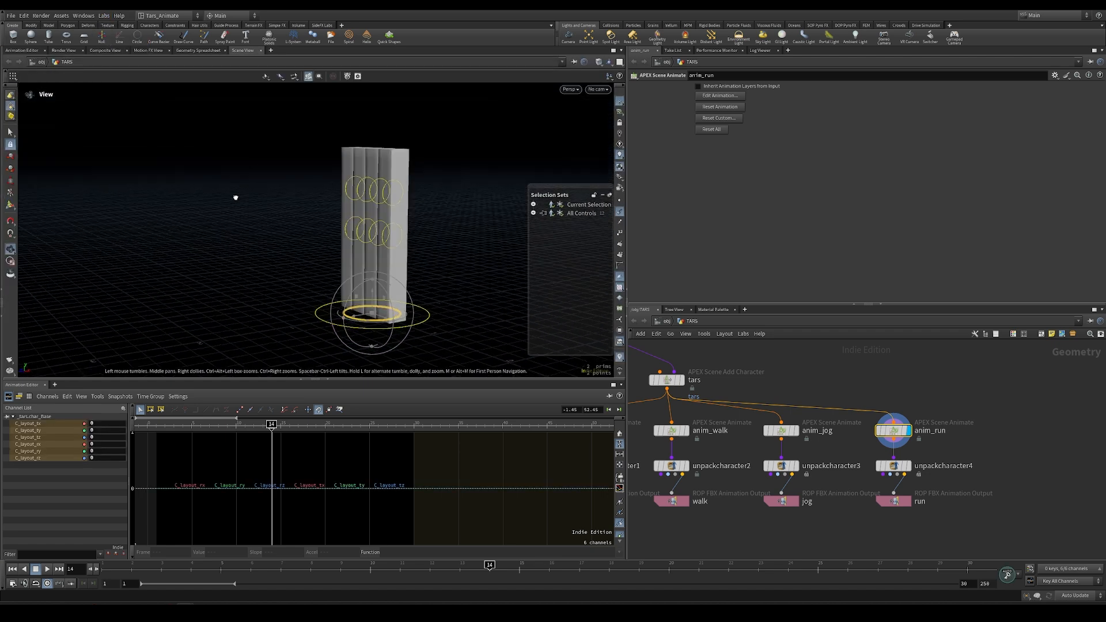
- Key the L_leg_2 X rotation at 0 on frame 1 and at 360 on frame 25
click(388, 252)
click(161, 425)
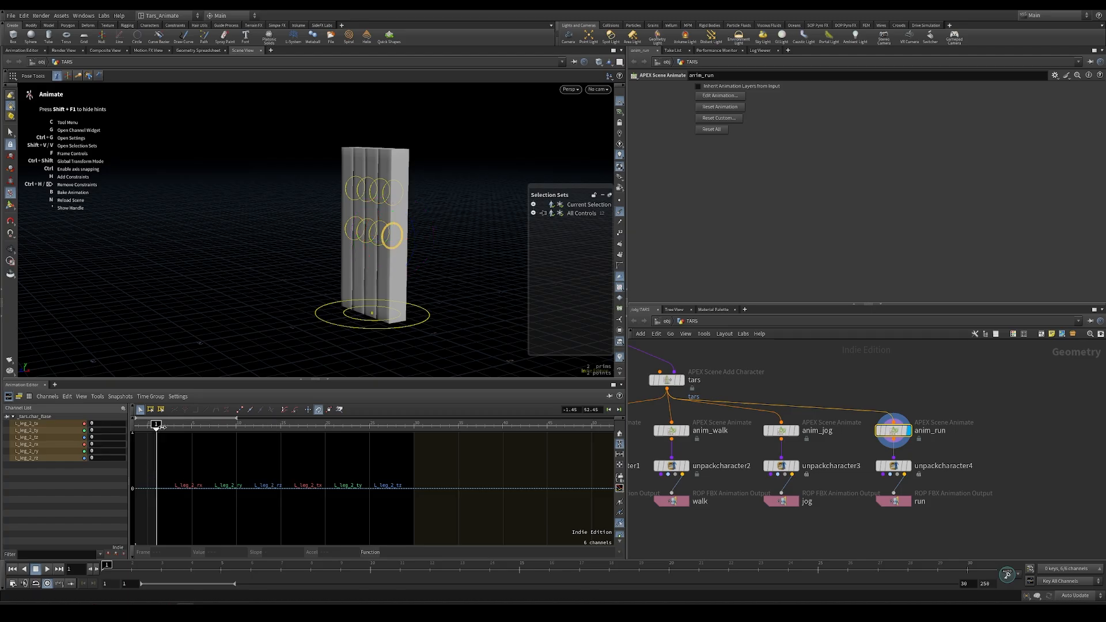
alt+click(109, 444)
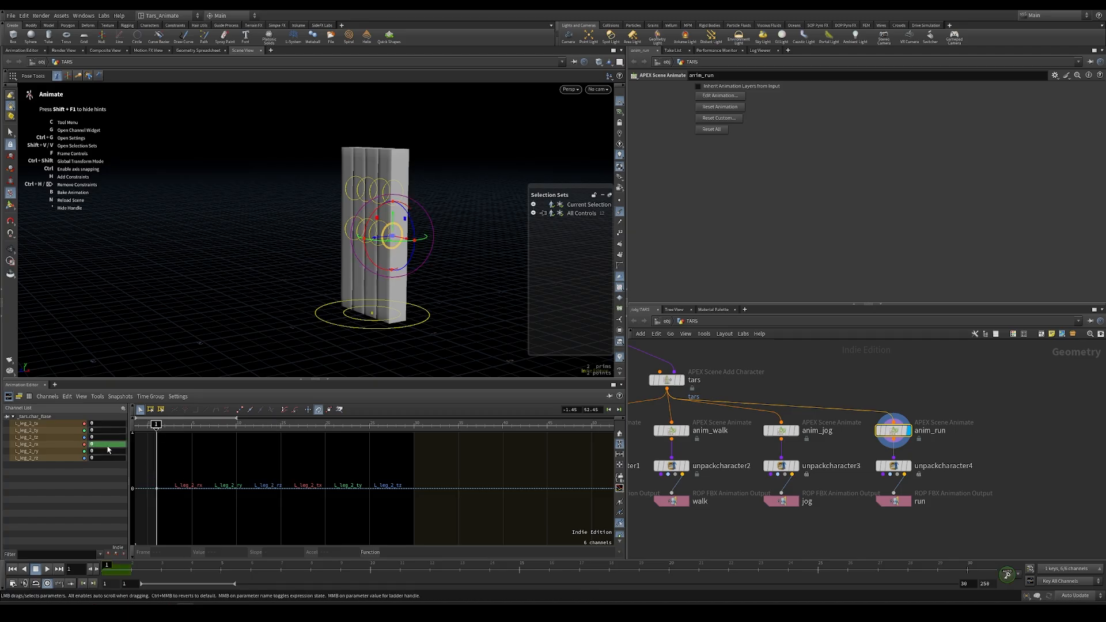
drag(156, 425, 370, 425)
click(118, 445)
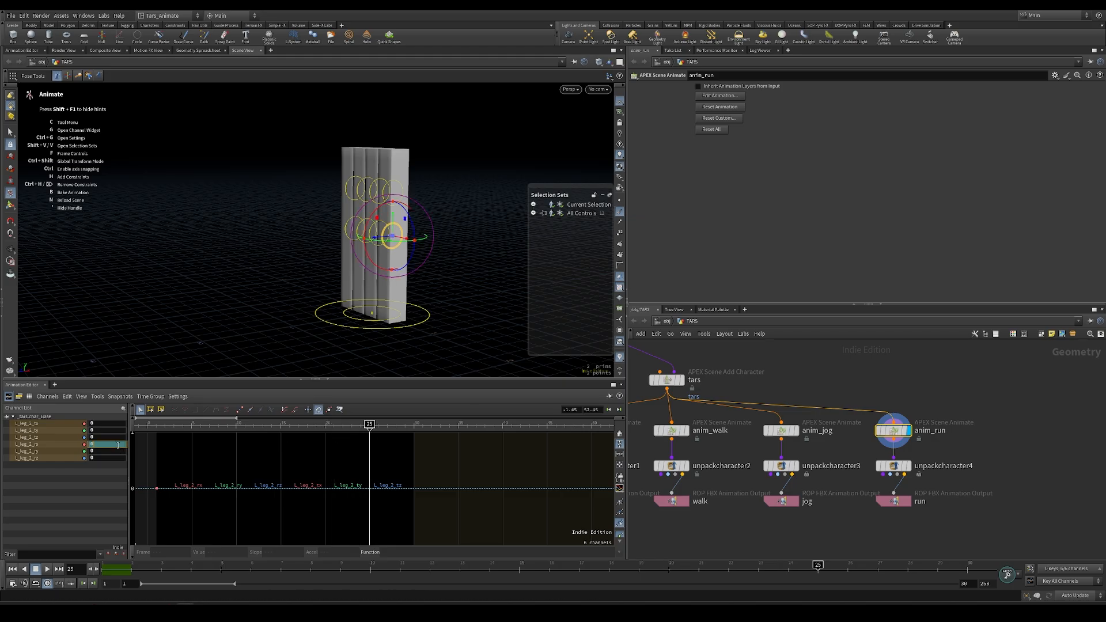
text(360)
key(Return)
- Set the interpolation of both L_leg_2 X rotation keys to linear()
drag(156, 426, 228, 425)
drag(380, 436, 155, 546)
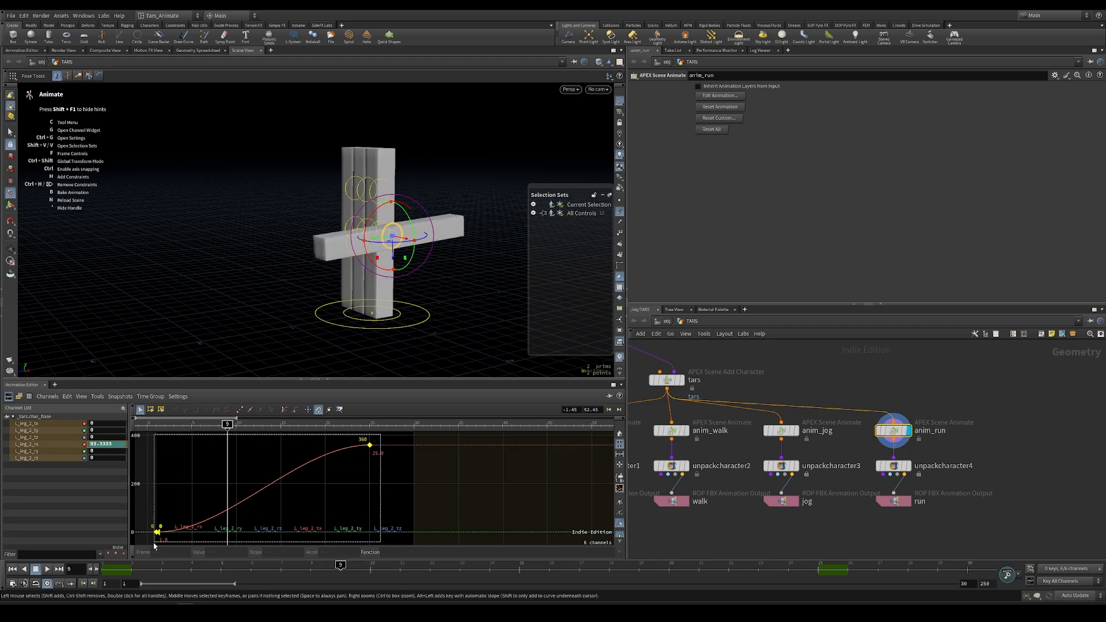
click(619, 552)
click(438, 388)
- Set the playback end frame to 25 and play the leg rotation from frame 1
click(12, 569)
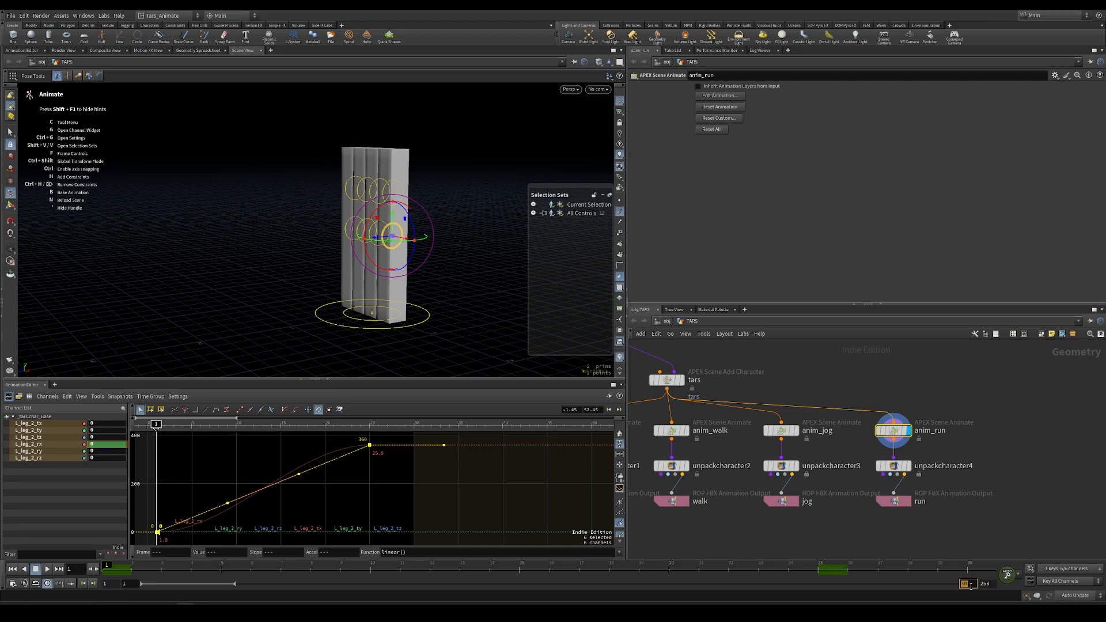
key(Return)
click(47, 569)
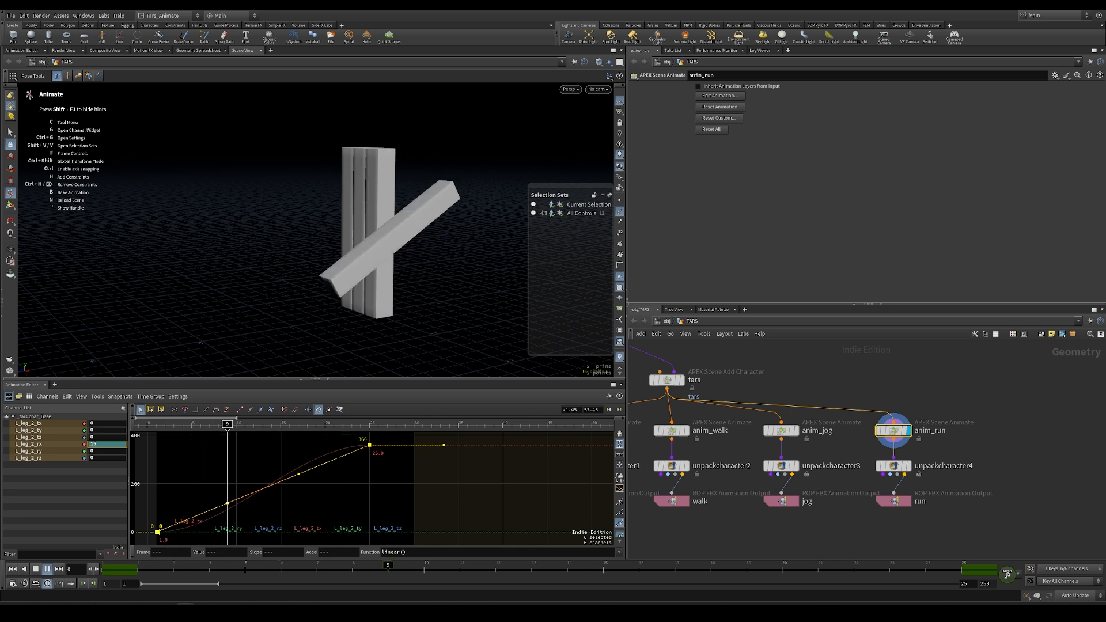
- Compare the loop's playback with end frames 24 and 25, then stop it on frame 13
click(975, 586)
key(BackSpace)
text(4)
key(Return)
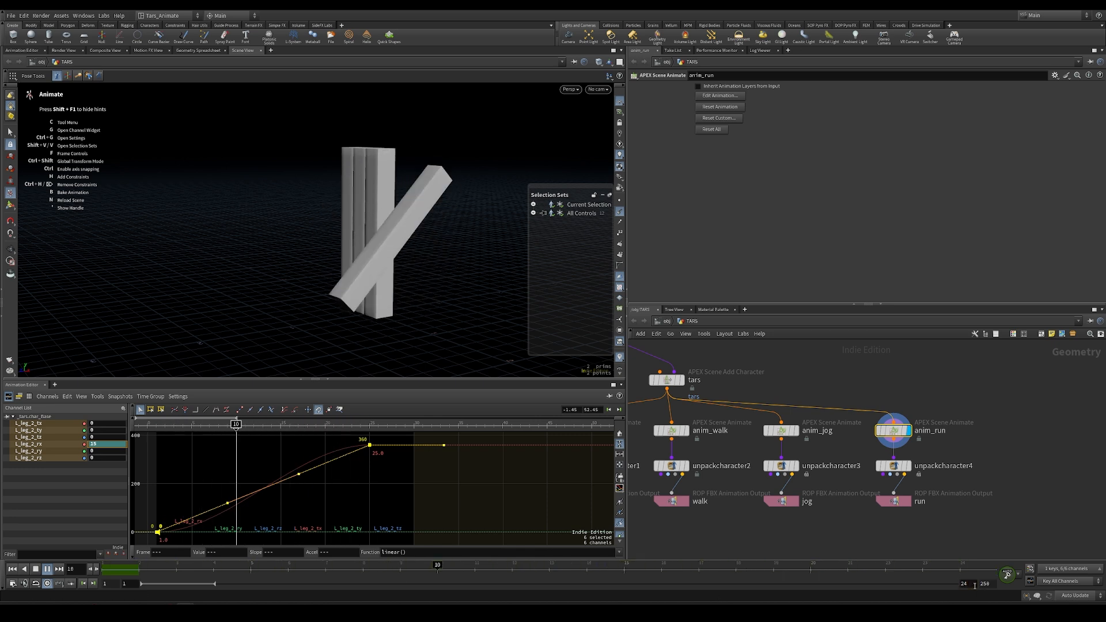
key(BackSpace)
text(5)
key(Return)
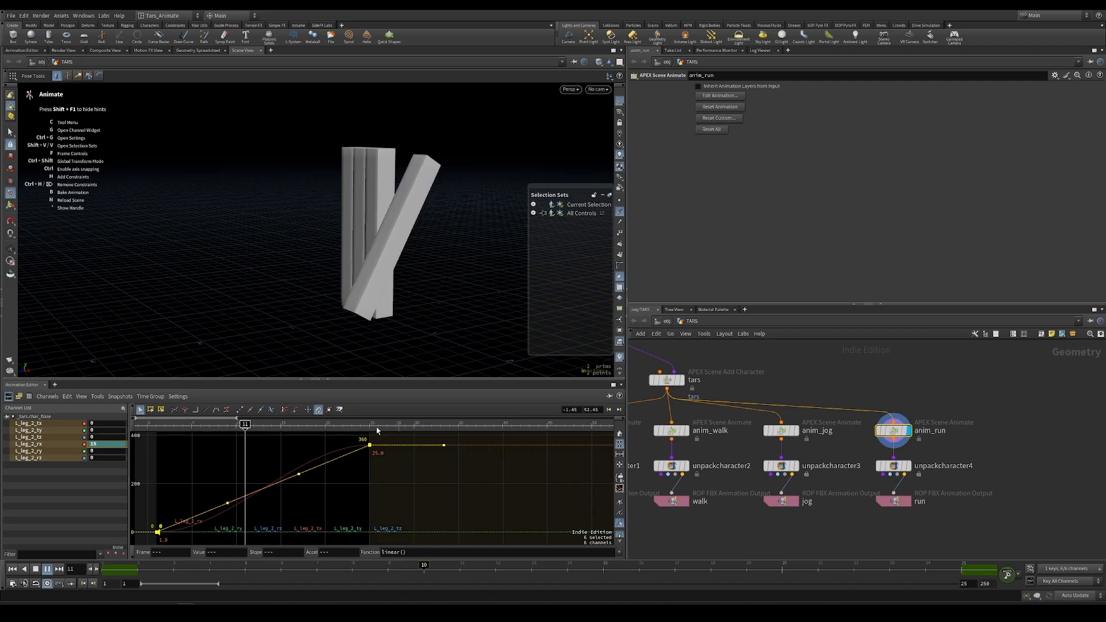
click(263, 424)
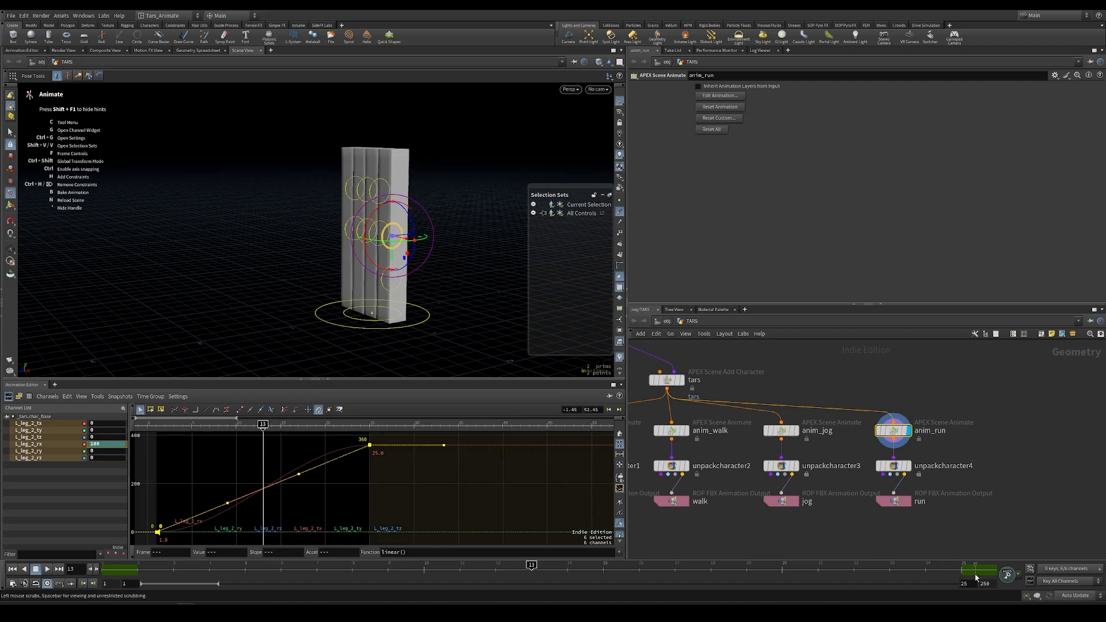
key(BackSpace)
text(4)
key(Return)
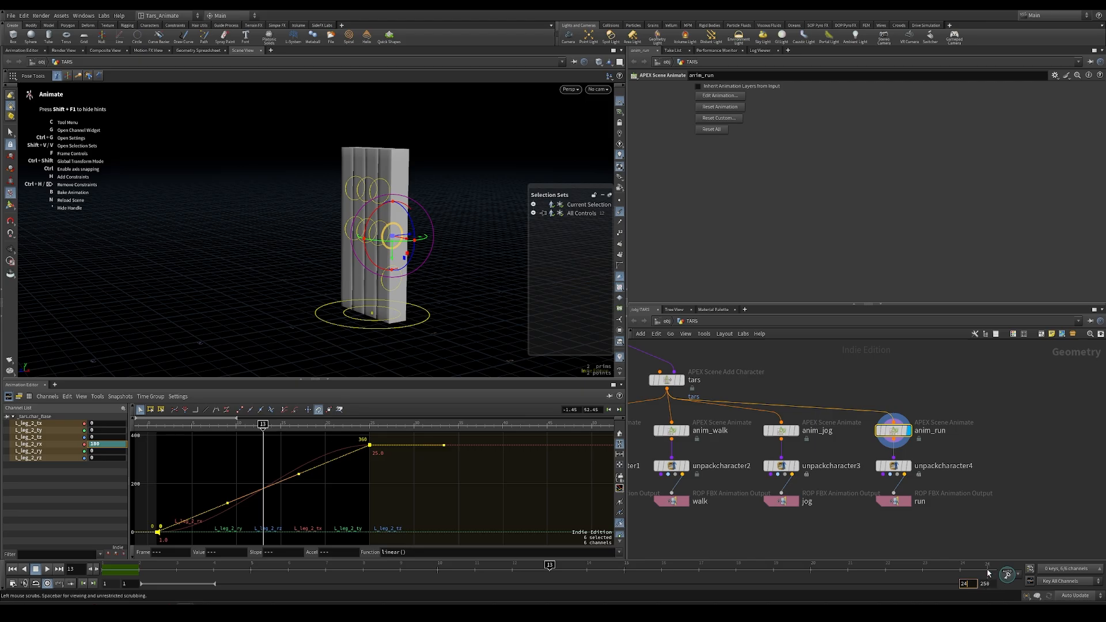
shift+drag(201, 568, 122, 568)
middle_drag(123, 568, 323, 565)
key(ctrl+z)
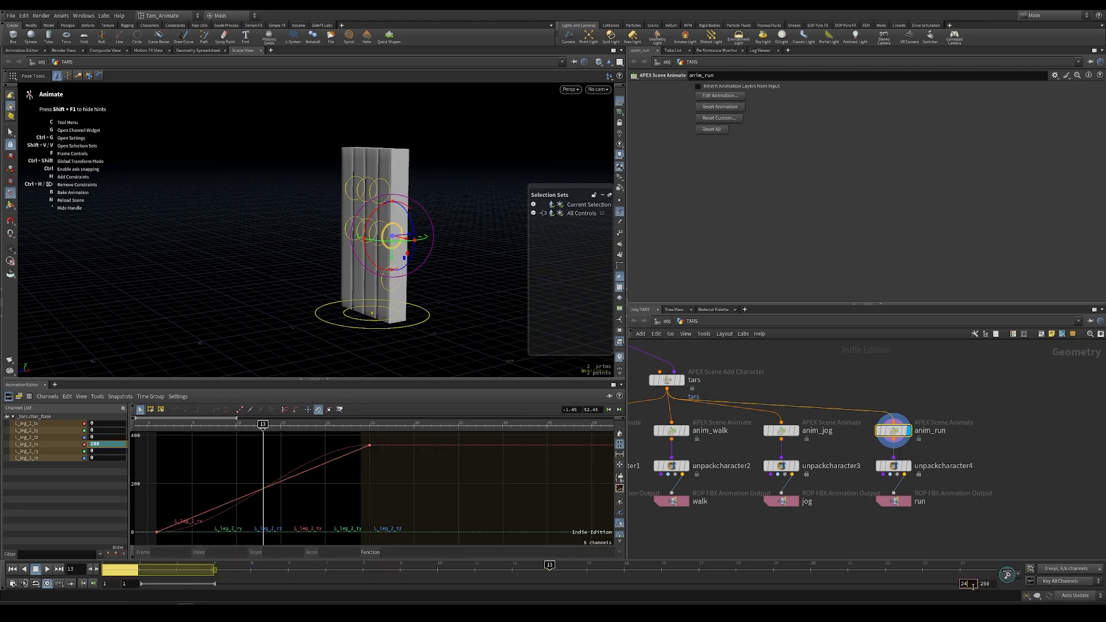
key(Return)
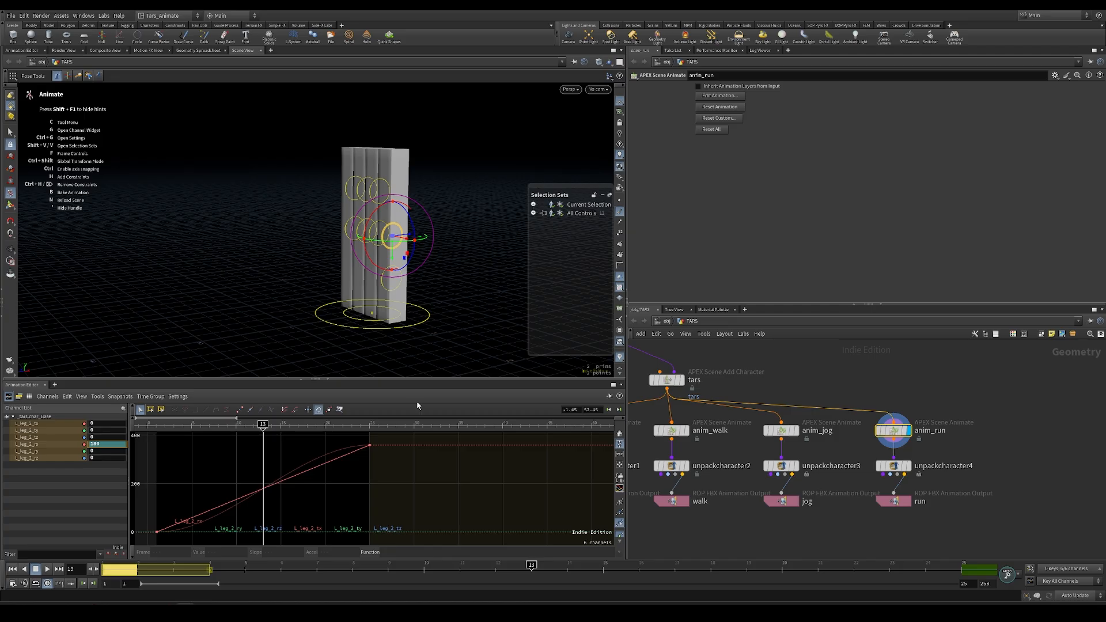
- Select the R_leg_2 control and key its X rotation at 45 on frame 1
click(365, 245)
alt+drag(347, 282, 381, 288)
alt+right_drag(392, 288, 554, 272)
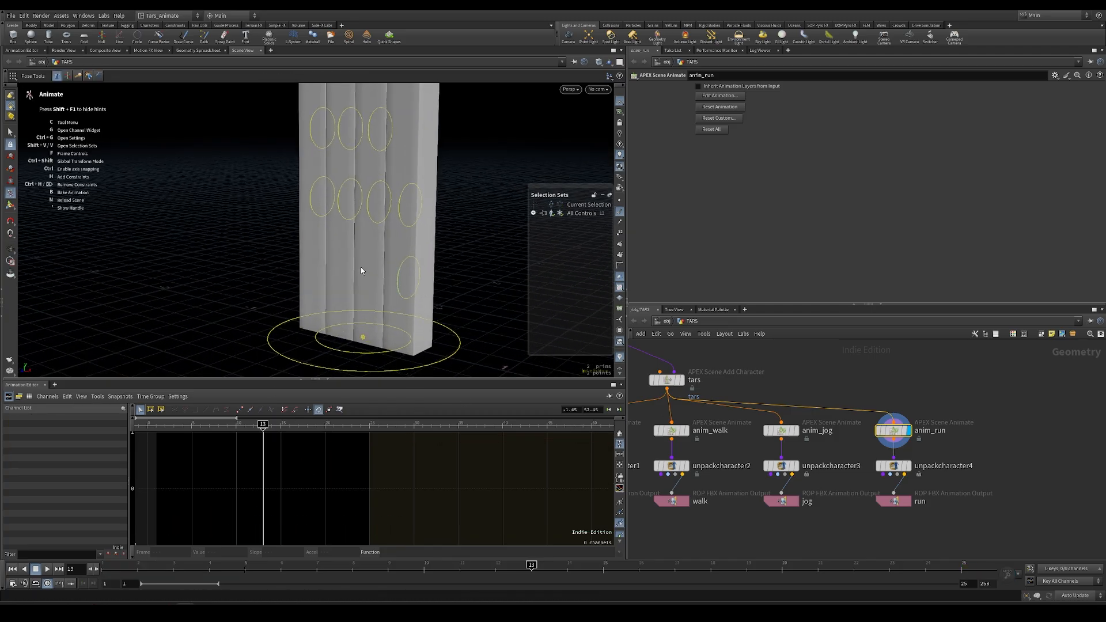
drag(158, 426, 174, 426)
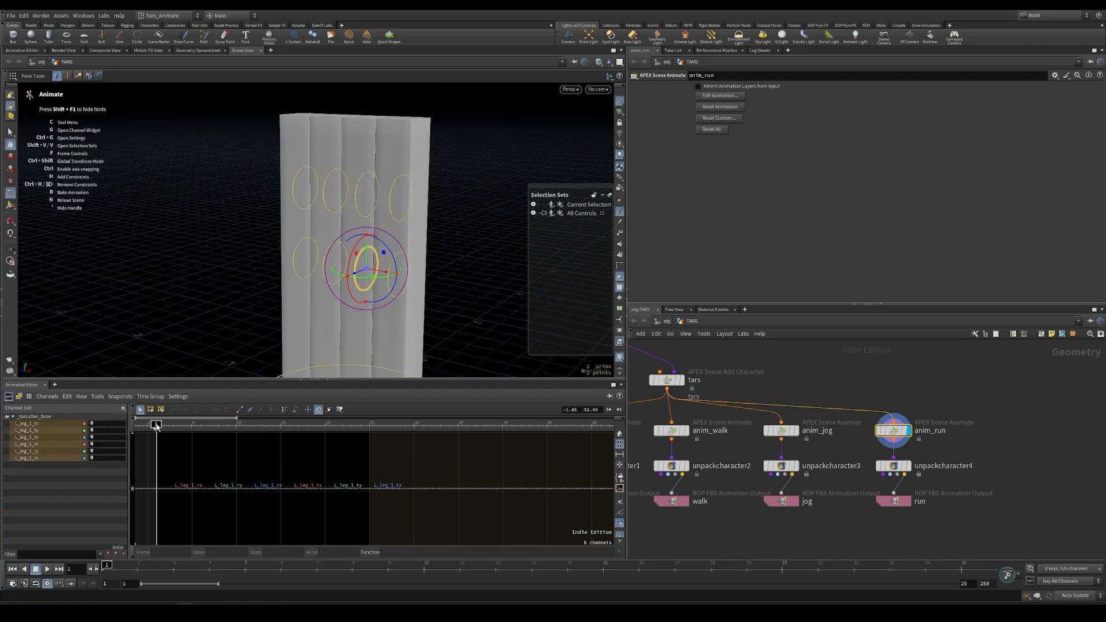
drag(156, 427, 181, 437)
key(apostrophe)
click(294, 256)
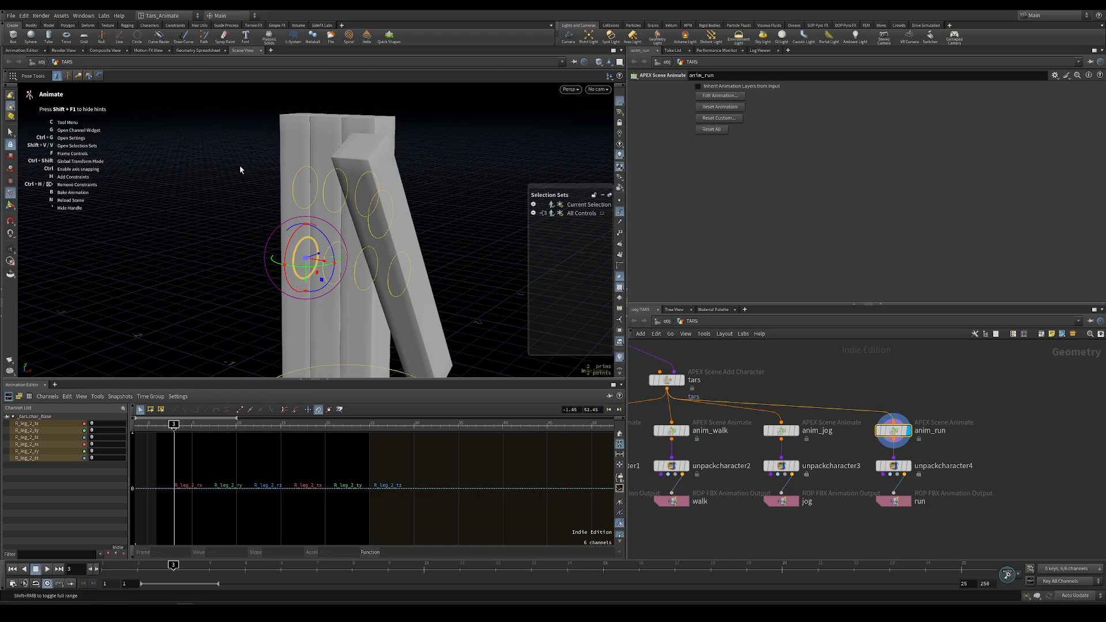
drag(172, 419, 156, 424)
click(106, 444)
text(45)
key(Return)
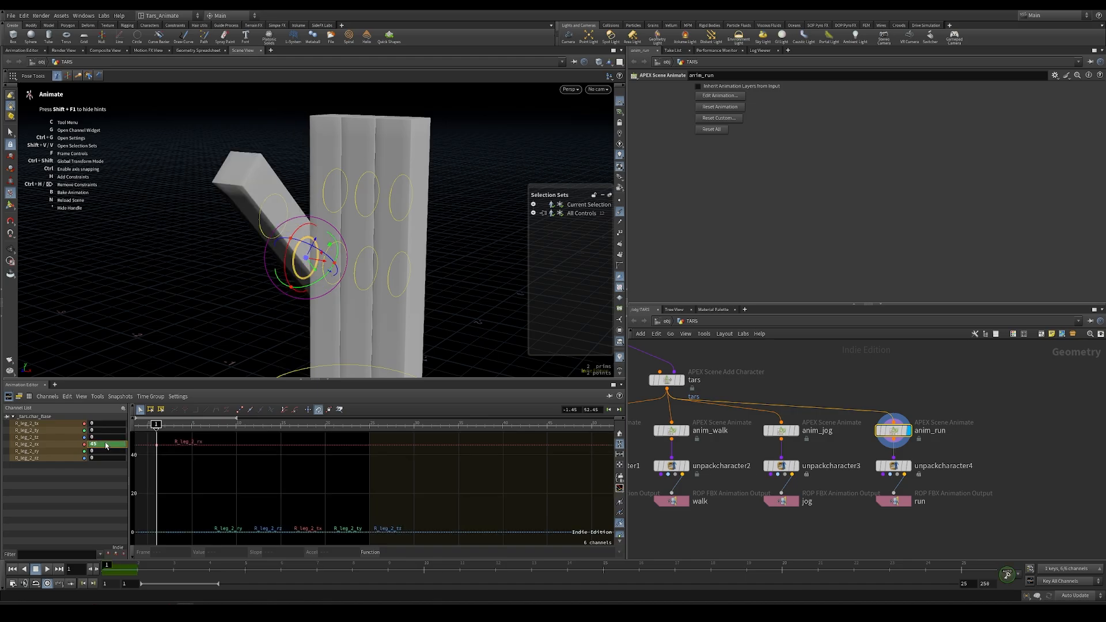
- Key the R_leg_2 X rotation at 405 on frame 25, make both keys linear() and scrub the motion
drag(165, 426, 376, 442)
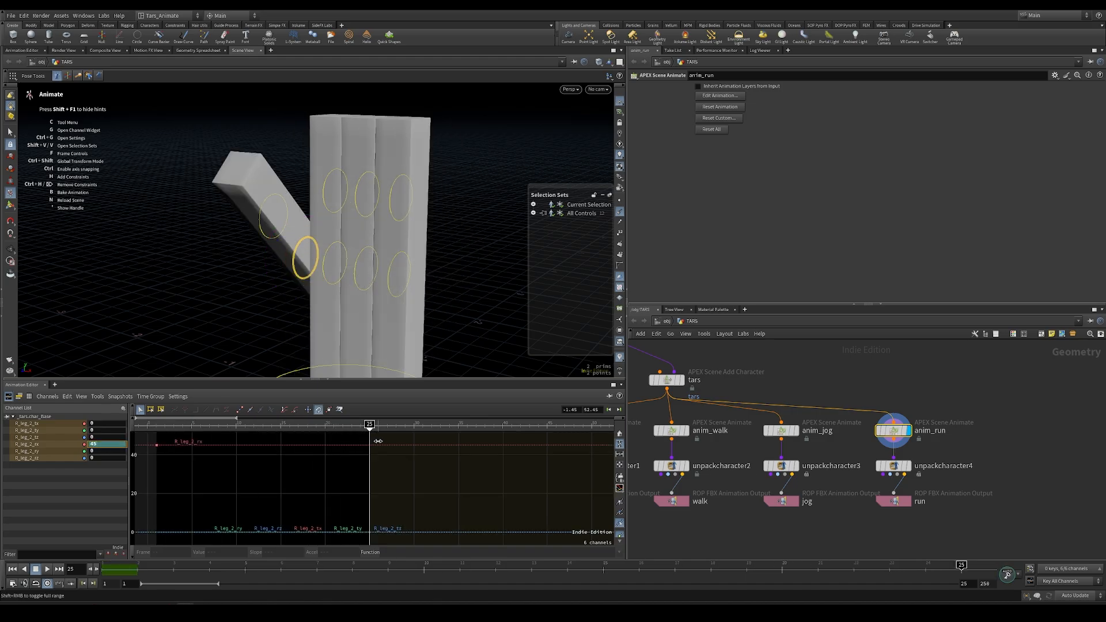
click(106, 444)
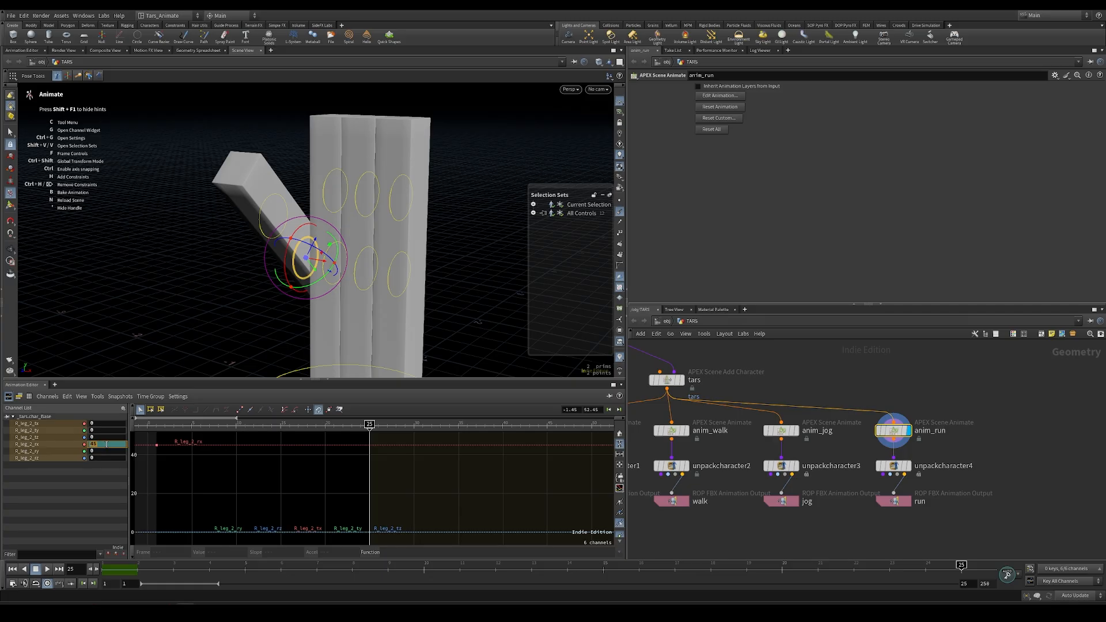
text(405)
key(Return)
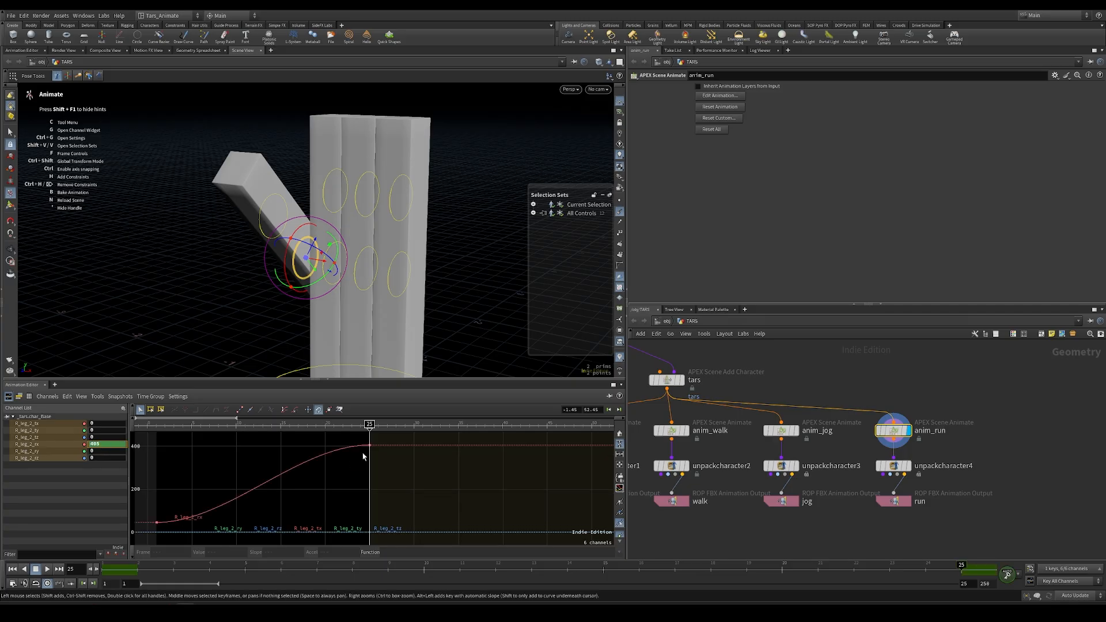
right_click(548, 537)
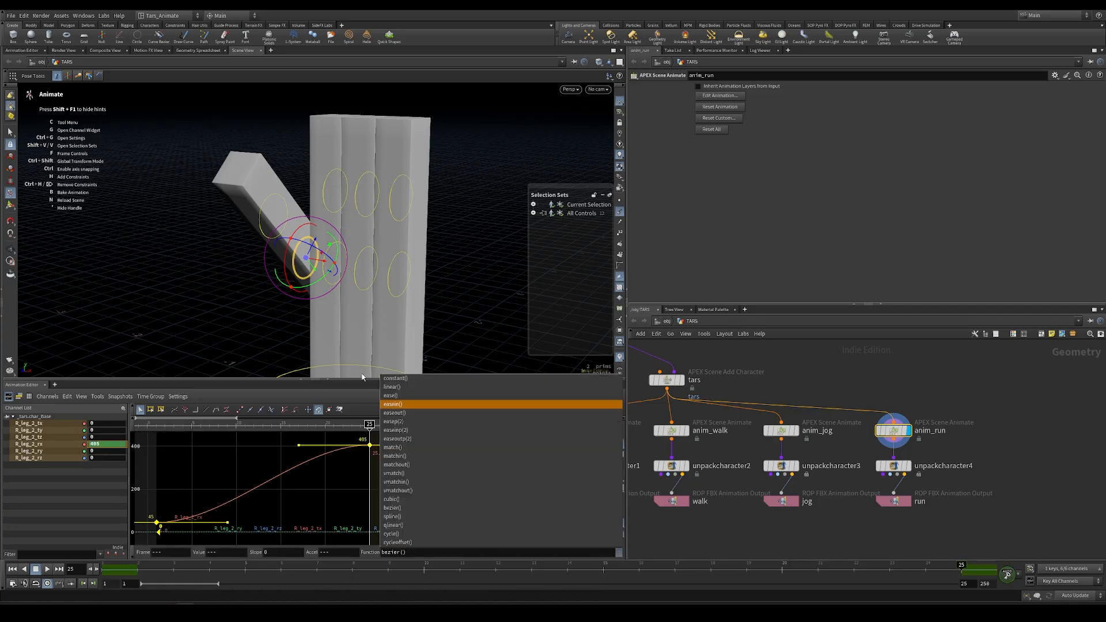
click(394, 387)
drag(162, 431, 255, 438)
- Select the L_leg_1 control and key its X rotation at 135 on frame 1
key(apostrophe)
click(355, 282)
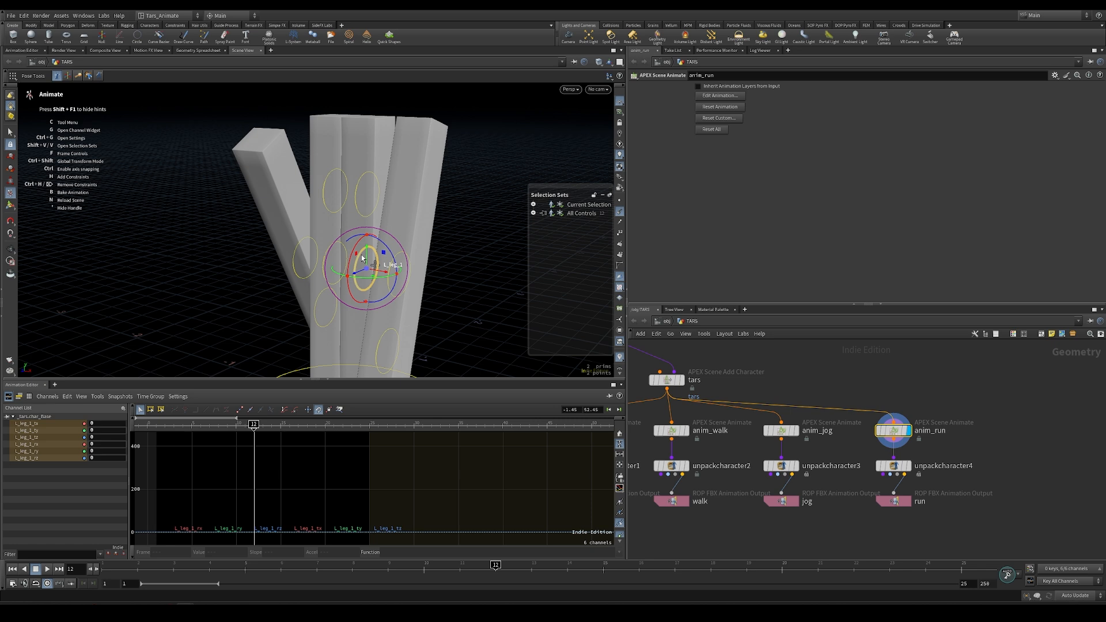
drag(242, 430, 157, 426)
click(106, 445)
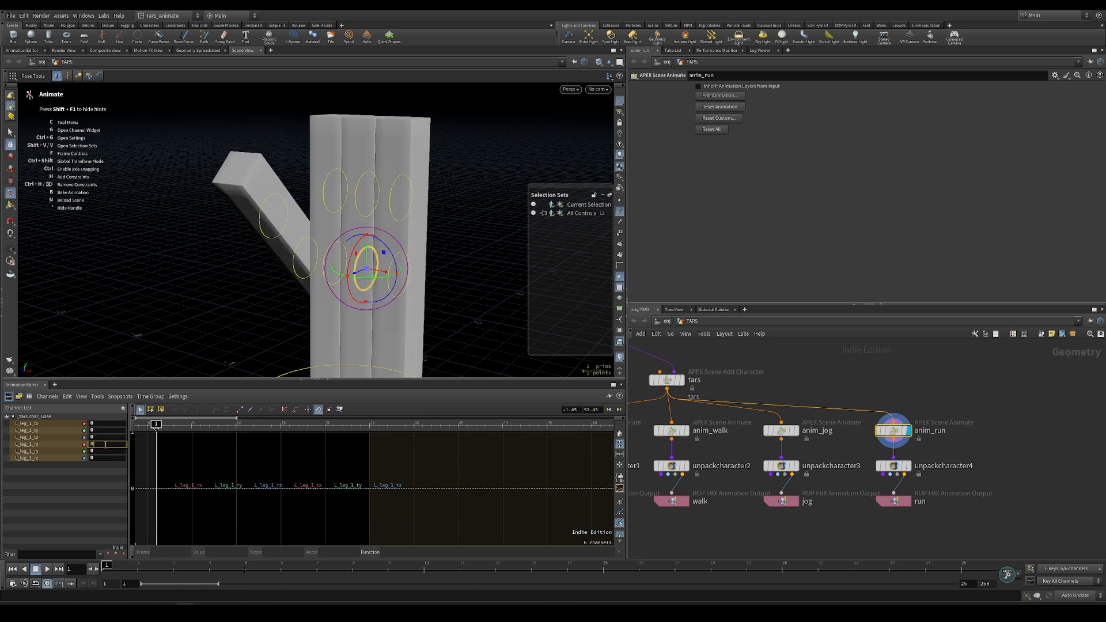
text(135)
key(Return)
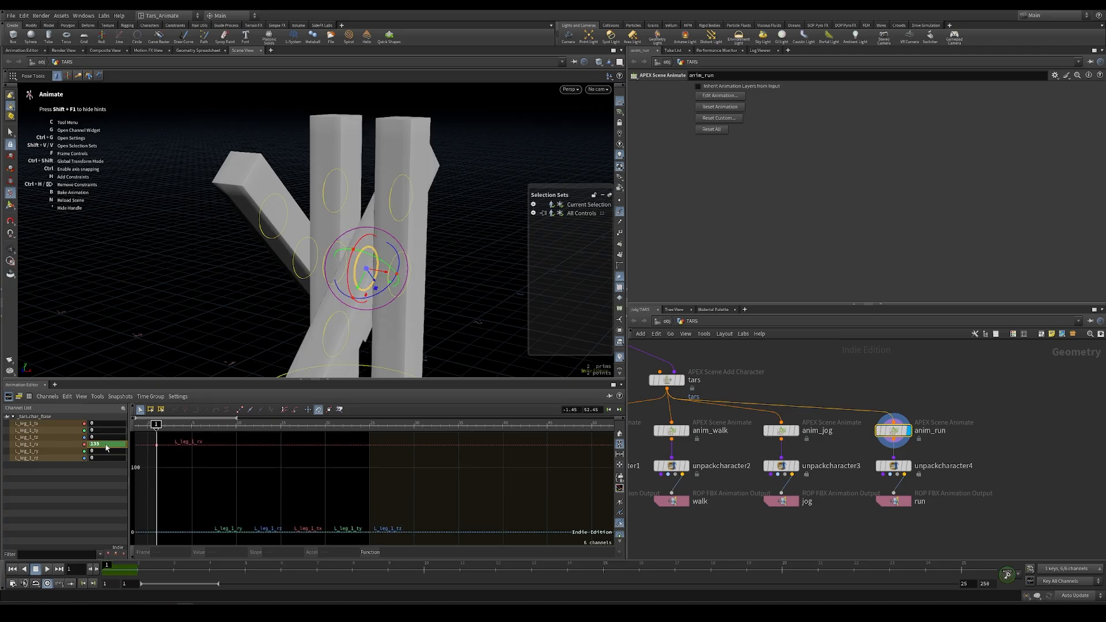
- Key the L_leg_1 X rotation at 495 on frame 25, make both keys linear() and scrub the motion
drag(155, 423, 370, 426)
click(114, 447)
text(495)
key(Return)
drag(417, 436, 146, 524)
click(613, 552)
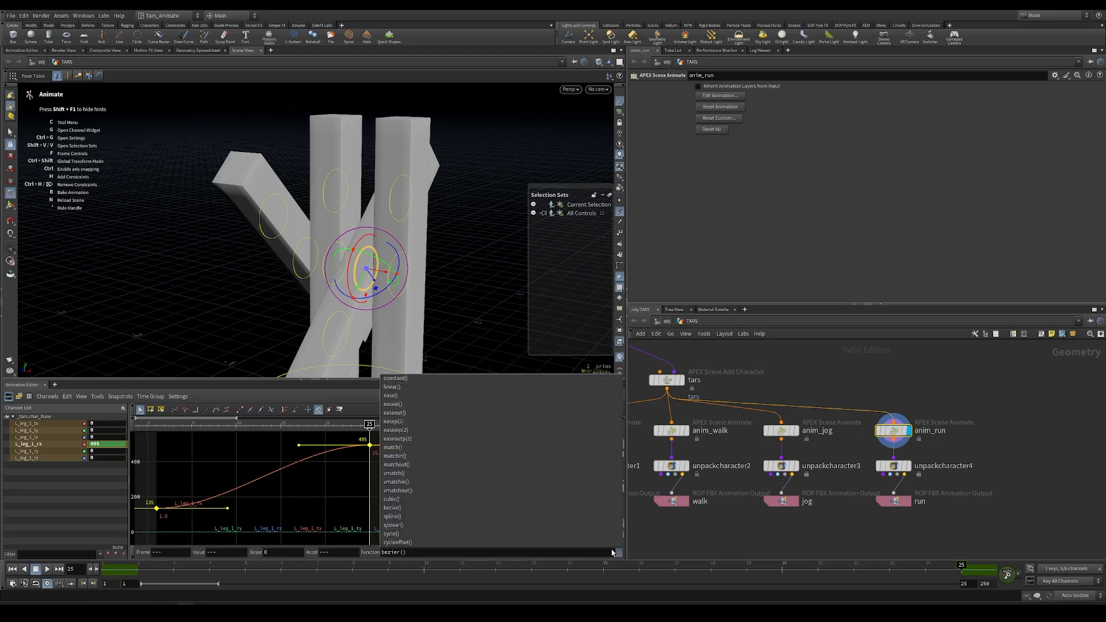
click(419, 387)
click(158, 425)
drag(163, 427, 243, 431)
- Select the R_leg_1 control and key its X rotation at 90 on frame 1
alt+drag(273, 254, 266, 310)
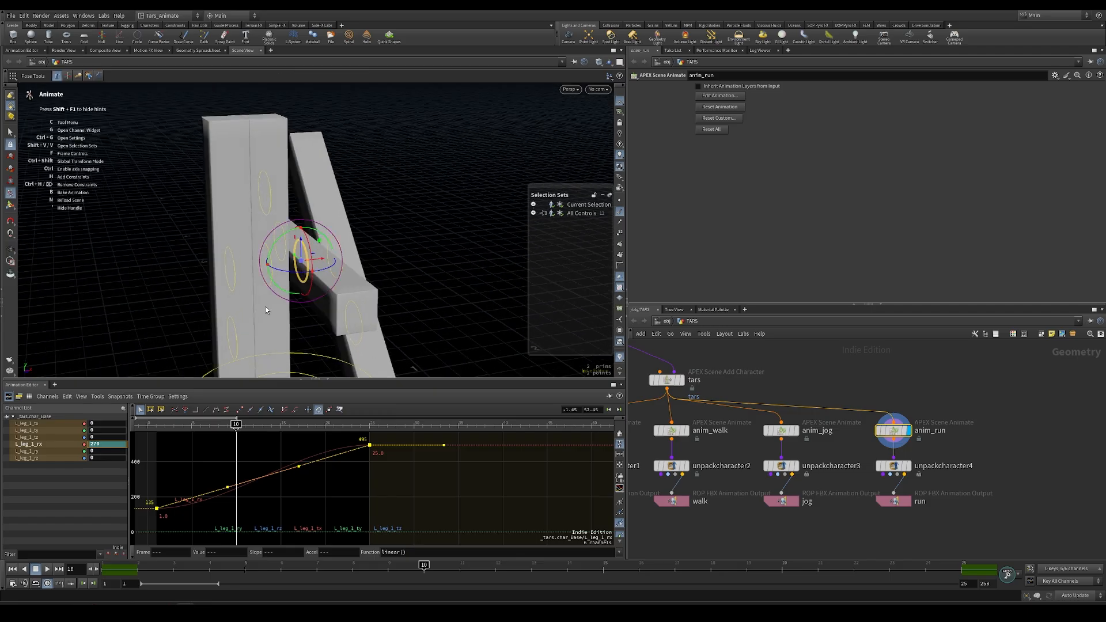
click(268, 189)
click(274, 275)
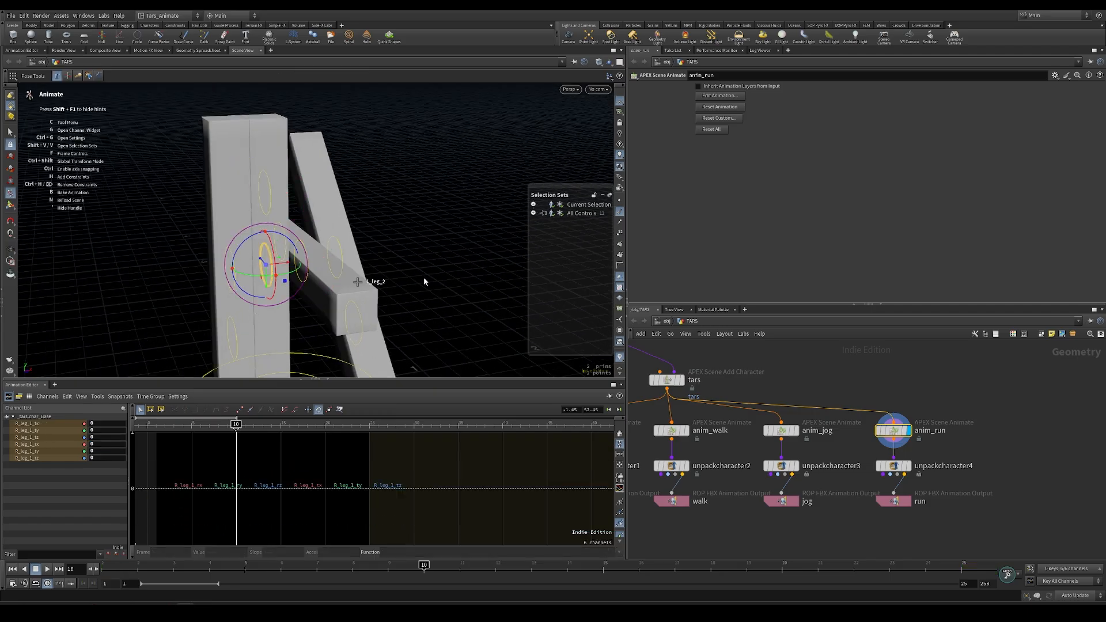
click(101, 445)
key(Return)
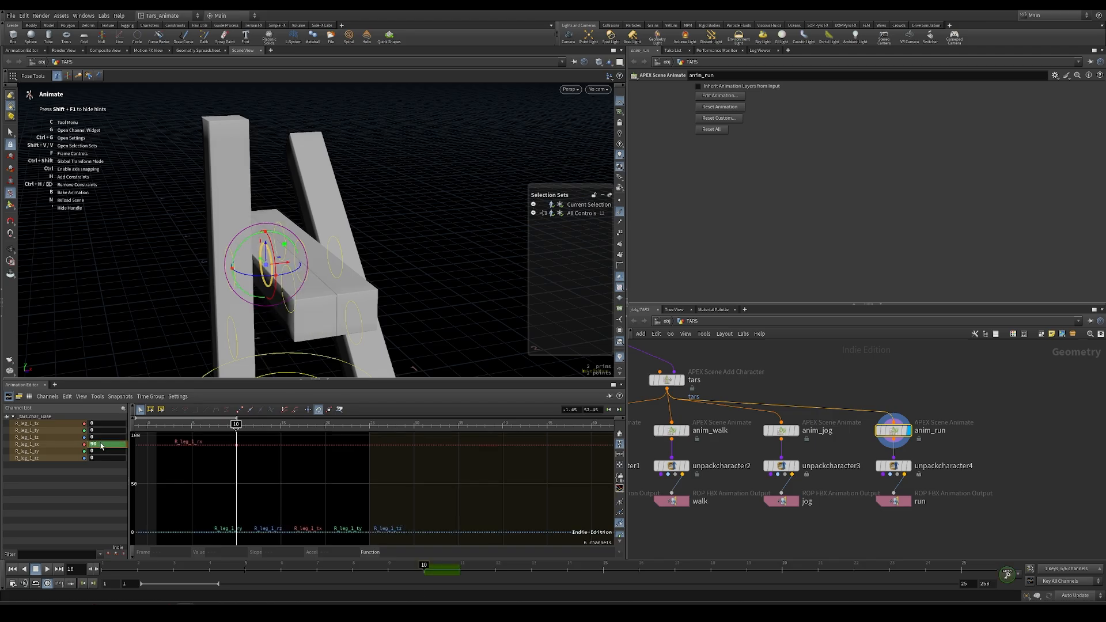
text(1)
key(Return)
- Key the R_leg_1 X rotation at 450 on frame 25 and set both keys to linear()
double_click(99, 445)
key(Return)
drag(153, 524, 154, 524)
click(620, 554)
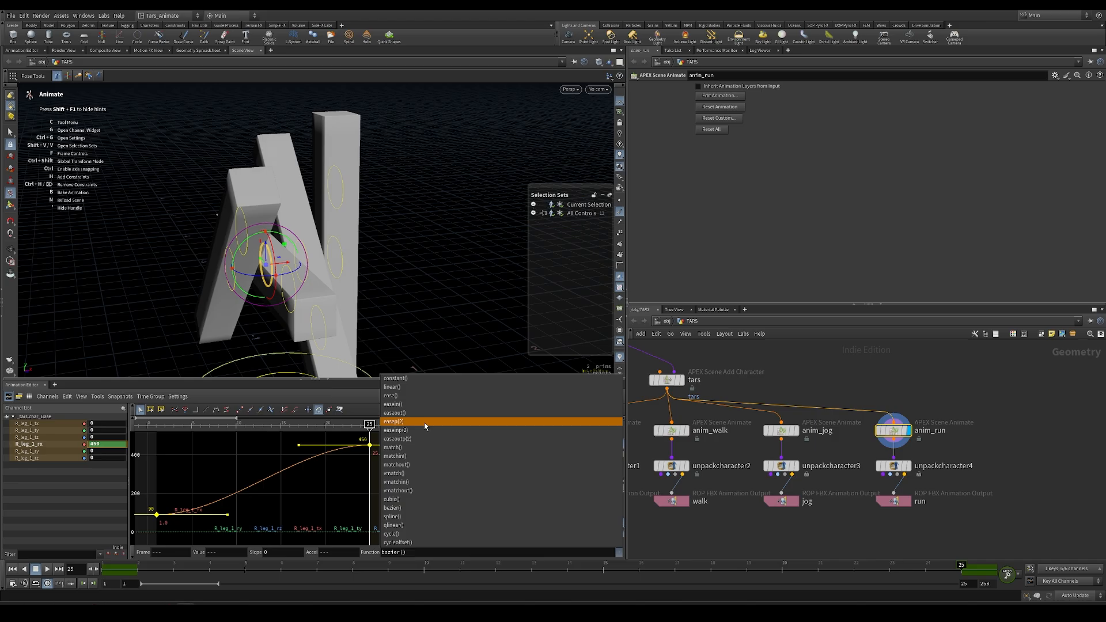
click(414, 388)
- Play the four-leg run cycle and set the playback end frame to 24
alt+drag(403, 248, 256, 237)
alt+right_drag(256, 237, 285, 264)
alt+middle_drag(284, 264, 207, 223)
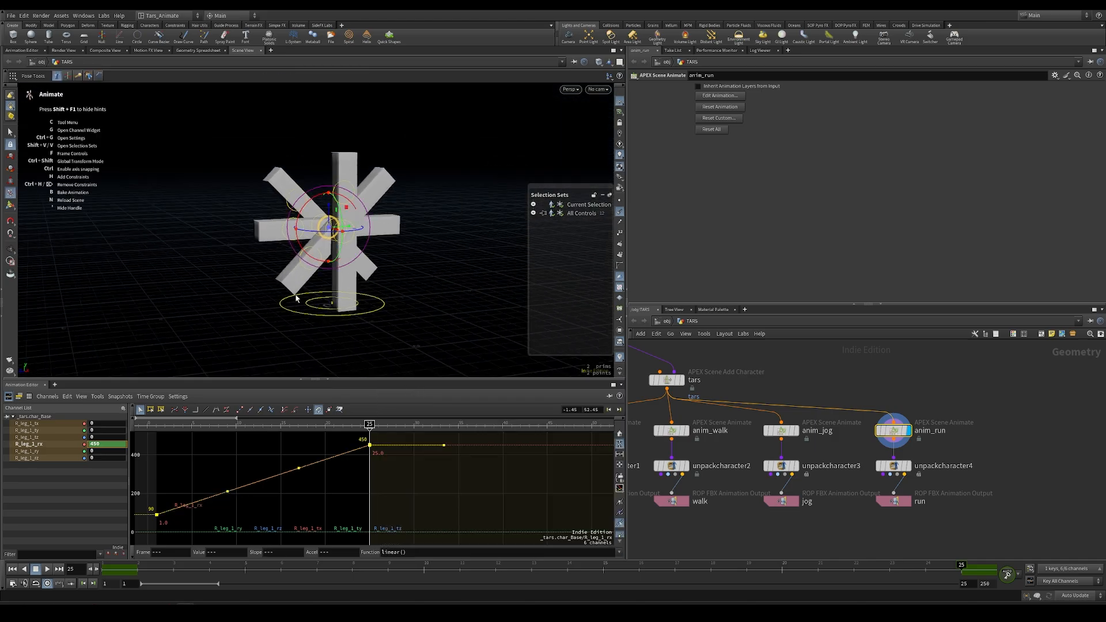
click(47, 571)
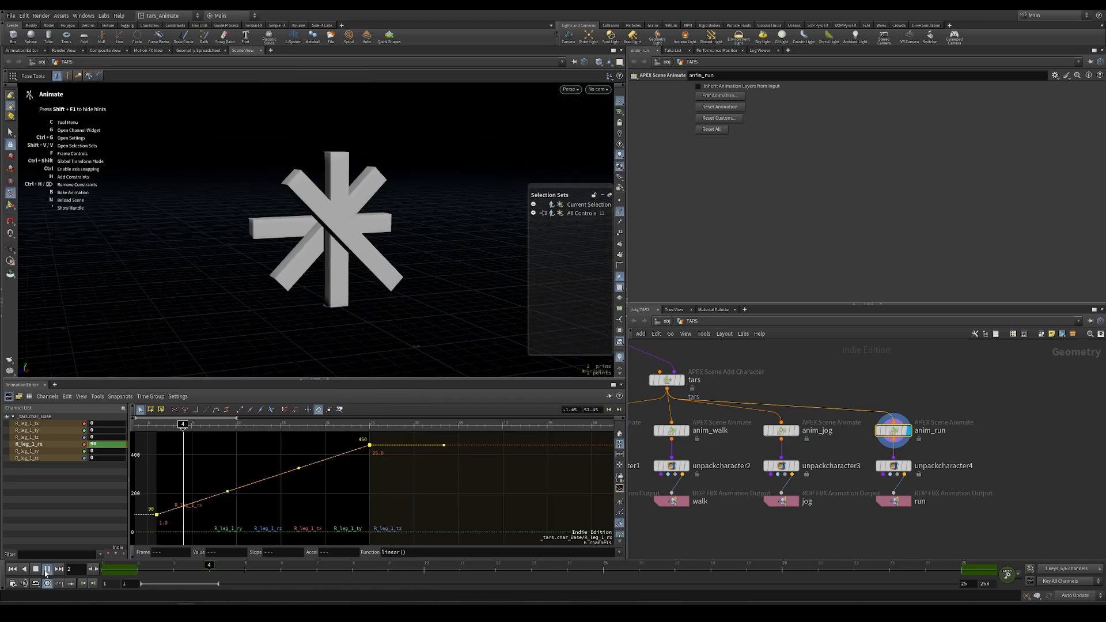
click(971, 584)
key(BackSpace)
text(4)
key(Return)
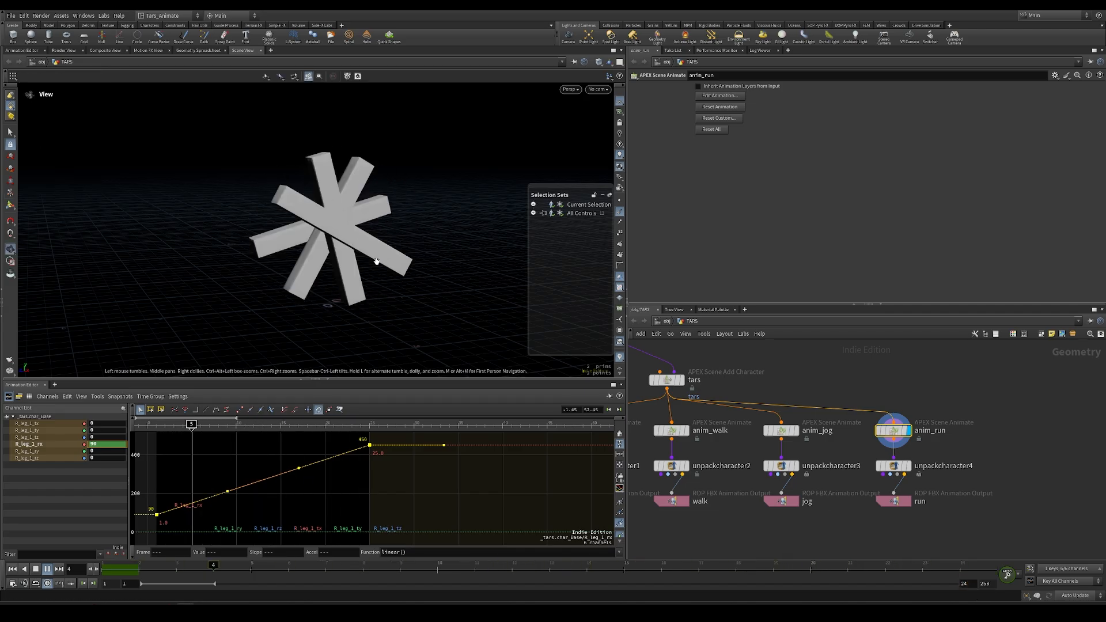
- Review the run cycle by scrubbing it in the side view and playing it back in the perspective view
key(space+4)
drag(335, 425, 307, 427)
key(space+1)
key(Up)
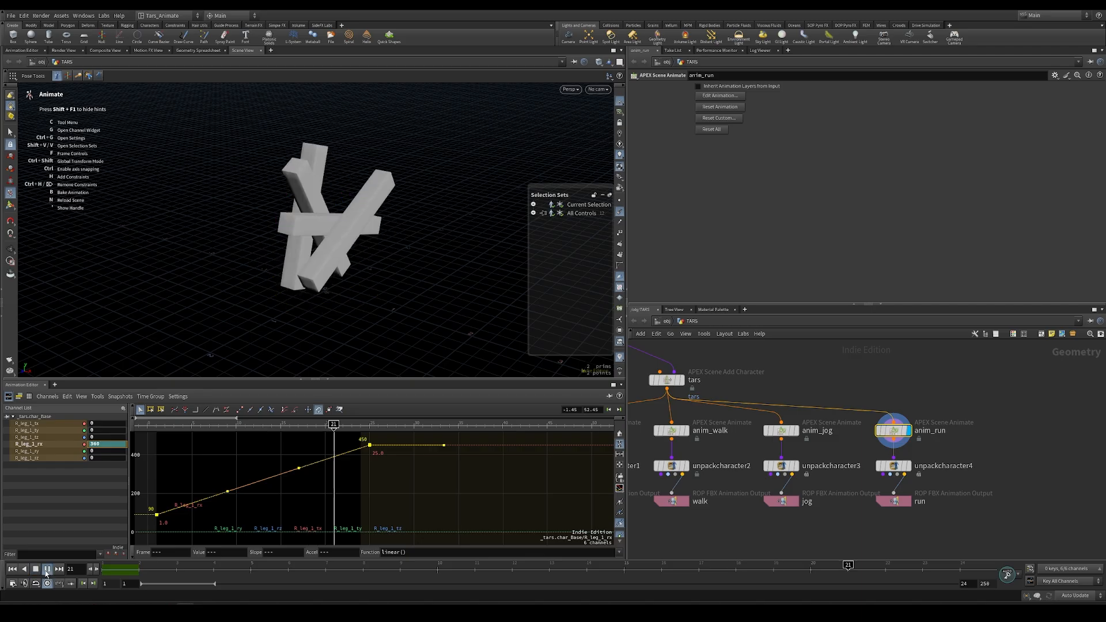
key(Up)
mouse_move(288, 242)
alt+mouse_down()
mouse_move(317, 234)
mouse_move(245, 234)
mouse_move(290, 249)
alt+mouse_up()
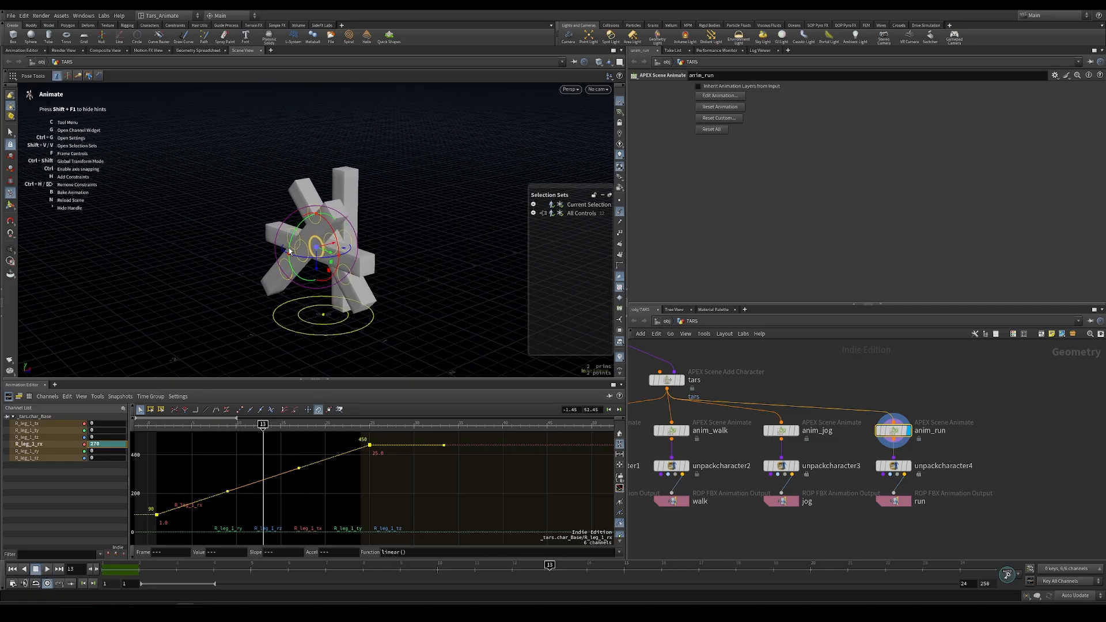